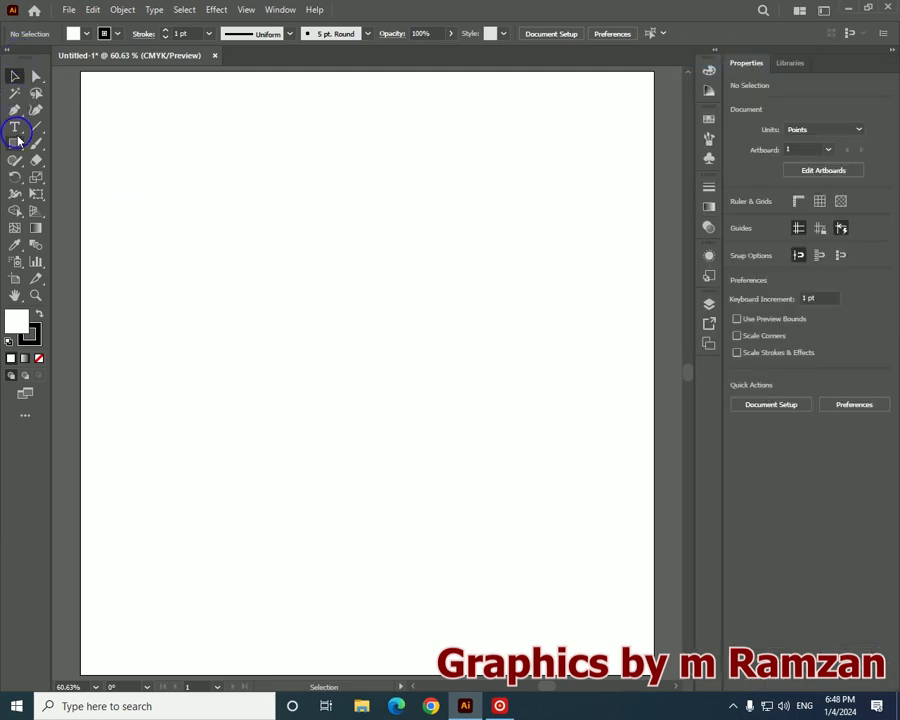
Draw an open S-curved profile about 50 pt wide and 368 pt tall with the Pen tool in the artboard's upper right area
{"action": "left_click", "coordinate": [14, 112]}
{"action": "left_click", "coordinate": [467, 180]}
{"action": "mouse_move", "coordinate": [450, 237]}
{"action": "left_mouse_down"}
{"action": "mouse_move", "coordinate": [451, 267]}
{"action": "mouse_move", "coordinate": [452, 242]}
{"action": "left_mouse_up"}
{"action": "left_click", "coordinate": [450, 238]}
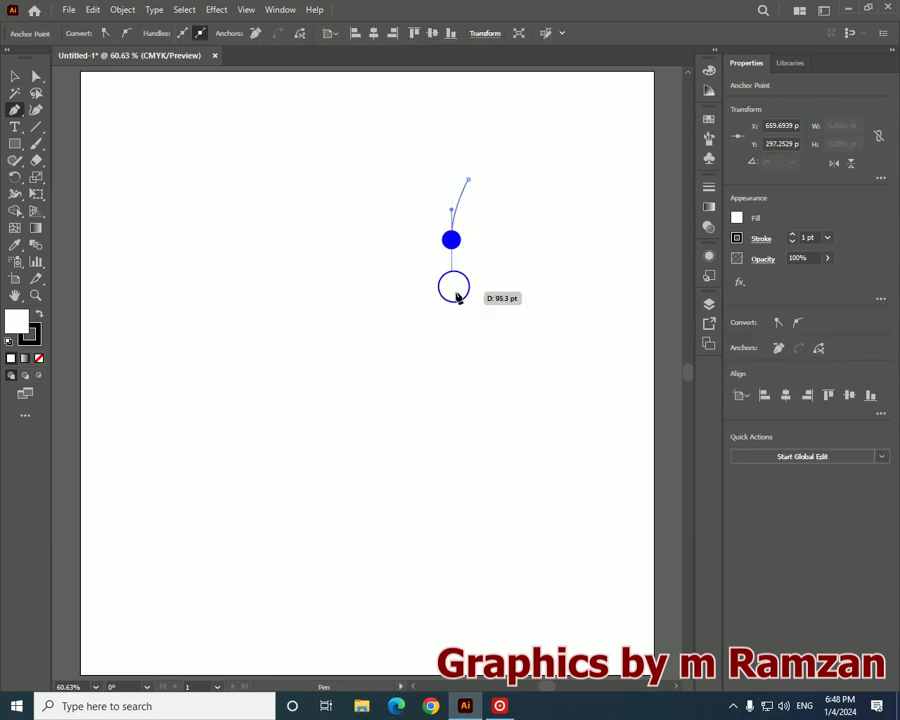
{"action": "left_click_drag", "start_coordinate": [467, 384], "coordinate": [434, 455]}
{"action": "left_click", "coordinate": [467, 384]}
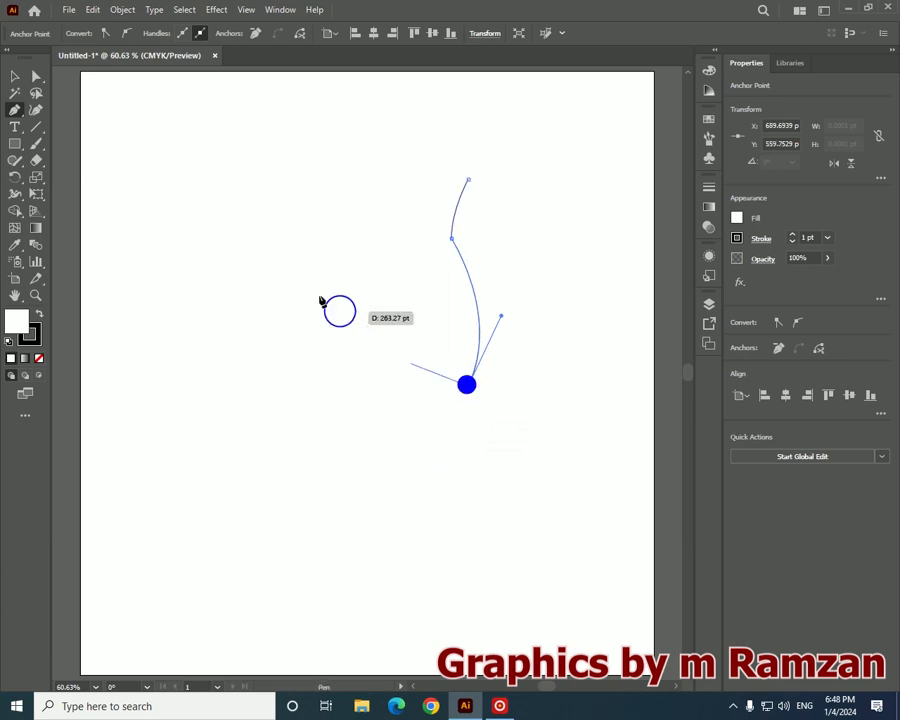
Give the curved path a 3 pt stroke with a round cap
{"action": "left_click", "coordinate": [16, 76]}
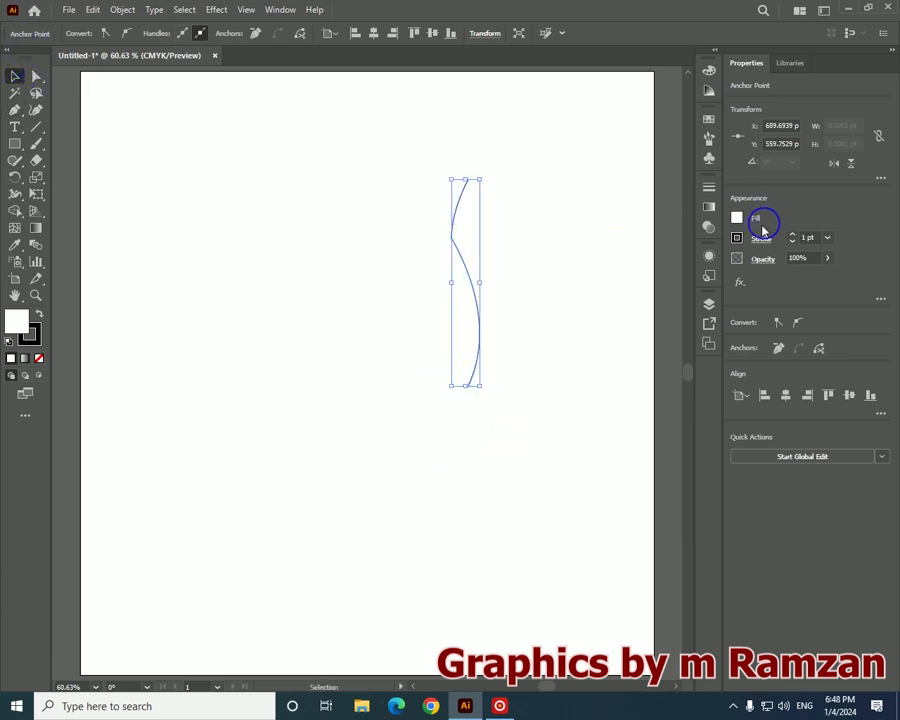
{"action": "left_click", "coordinate": [828, 237]}
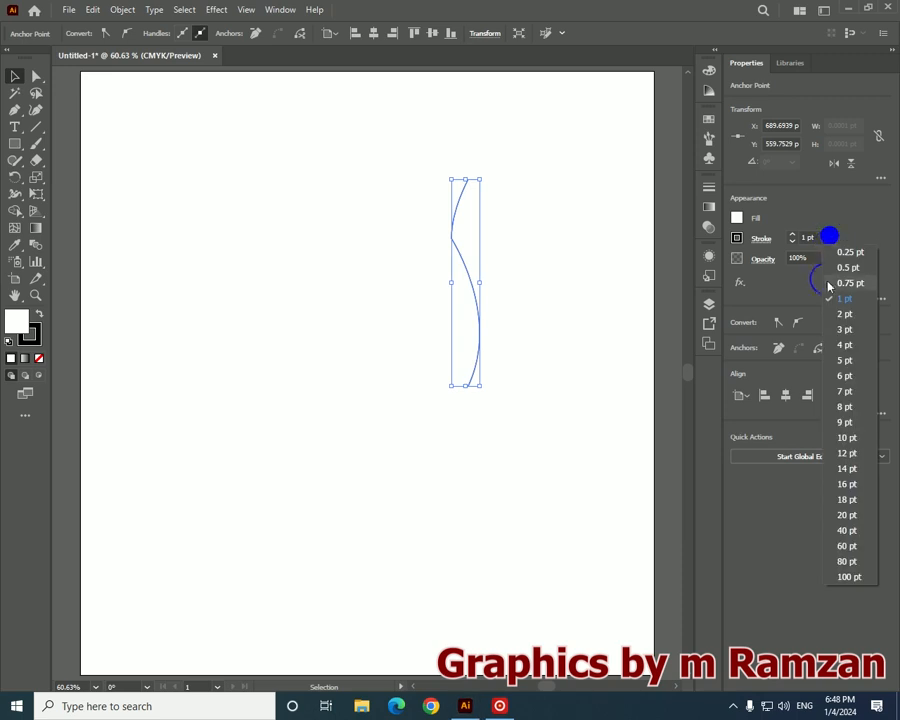
{"action": "left_click", "coordinate": [845, 329]}
{"action": "left_click", "coordinate": [764, 242]}
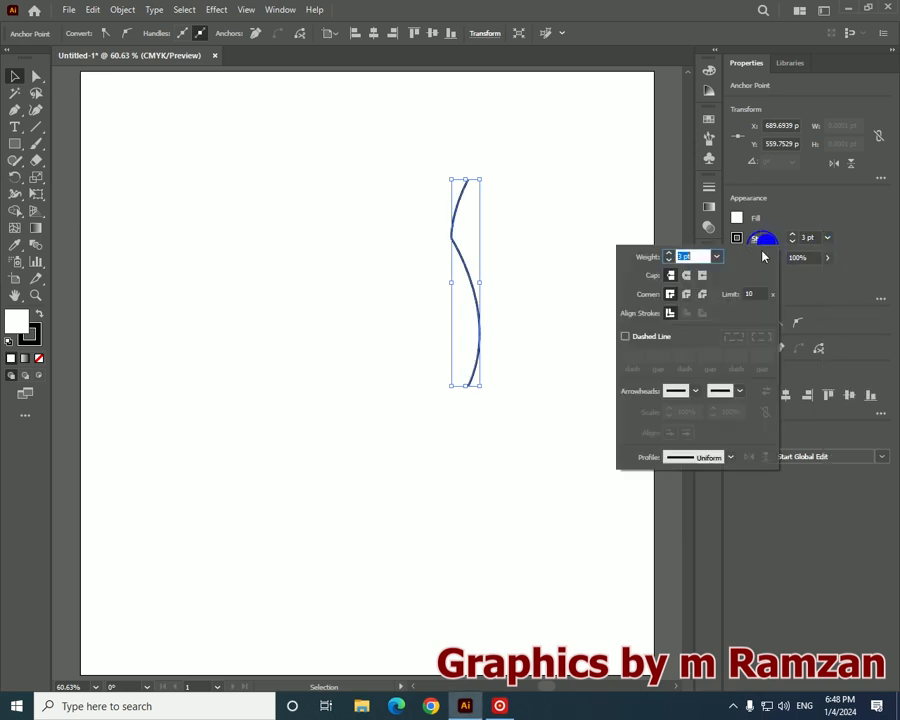
{"action": "left_click", "coordinate": [686, 275]}
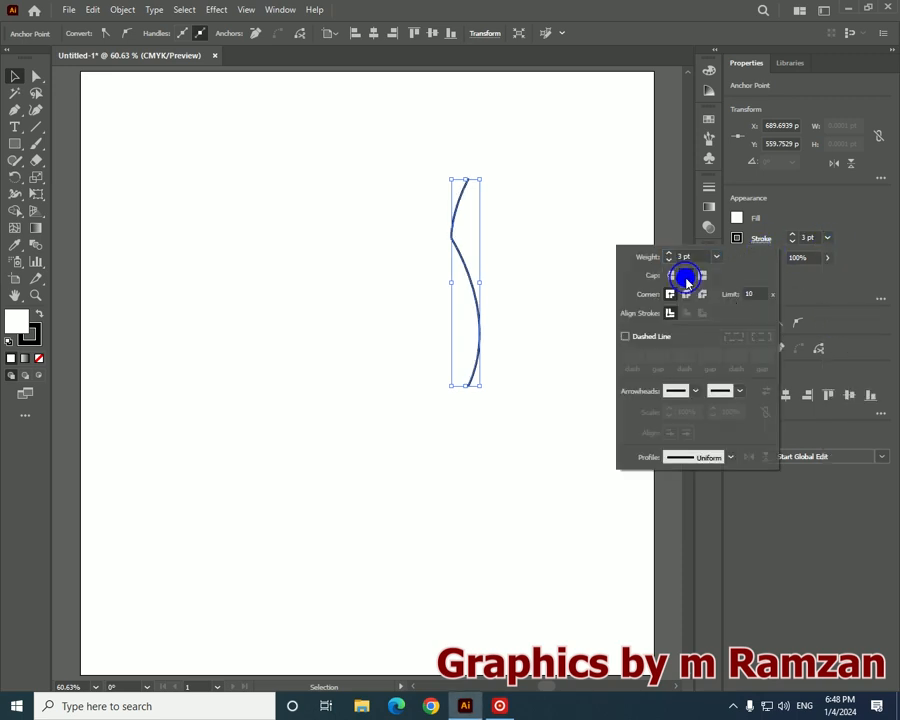
{"action": "left_click", "coordinate": [395, 155]}
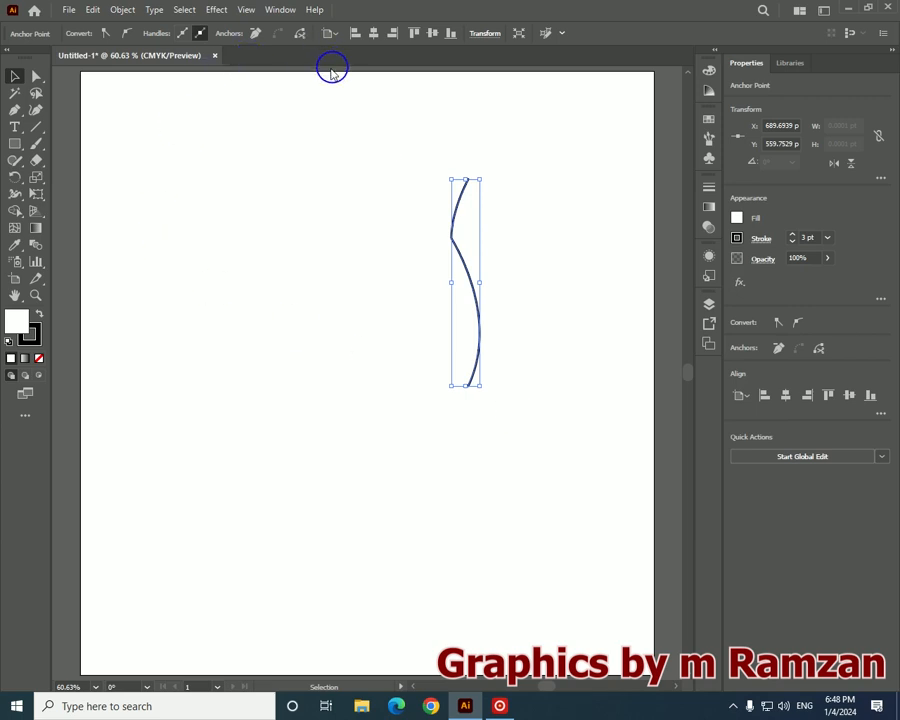
Fill the curved path with the lime colour D0FF0D
{"action": "left_click", "coordinate": [12, 76]}
{"action": "left_click", "coordinate": [300, 206]}
{"action": "left_click_drag", "start_coordinate": [440, 157], "coordinate": [520, 312]}
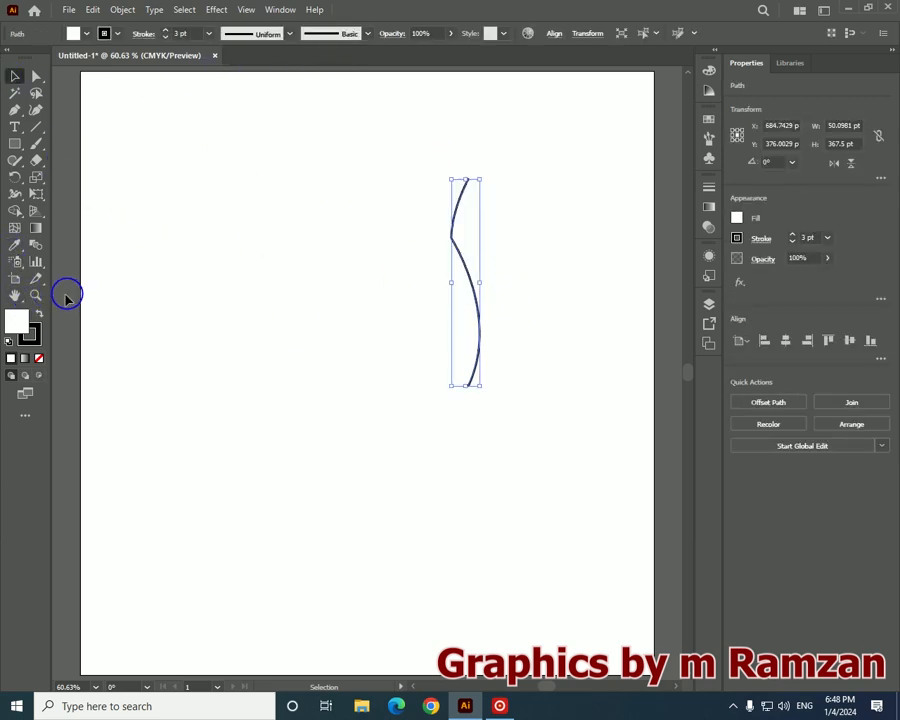
{"action": "double_click", "coordinate": [18, 322]}
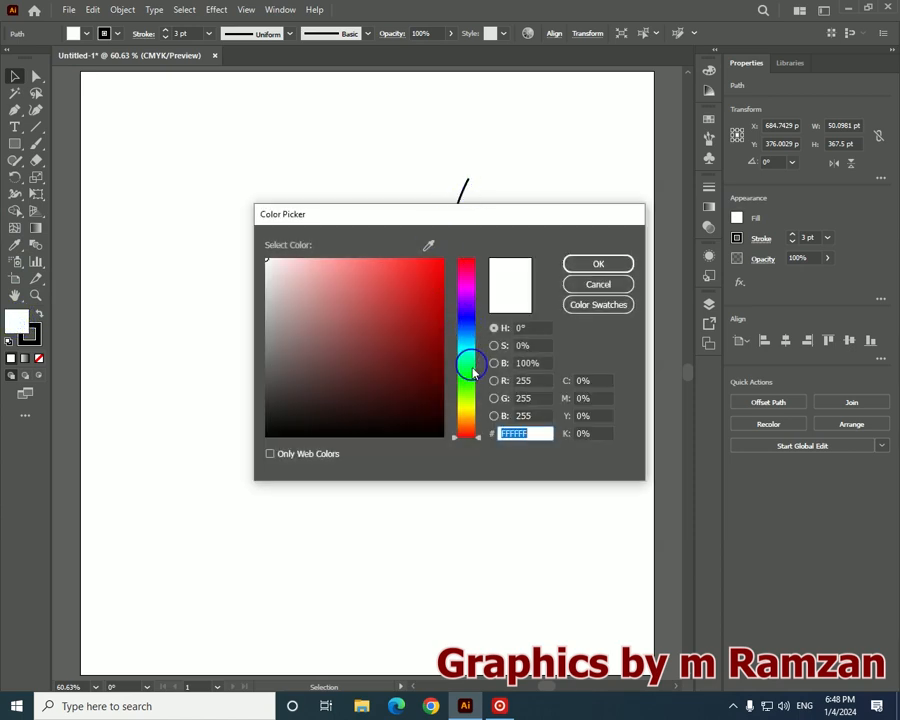
{"action": "left_click", "coordinate": [468, 403]}
{"action": "left_click_drag", "start_coordinate": [428, 295], "coordinate": [435, 258]}
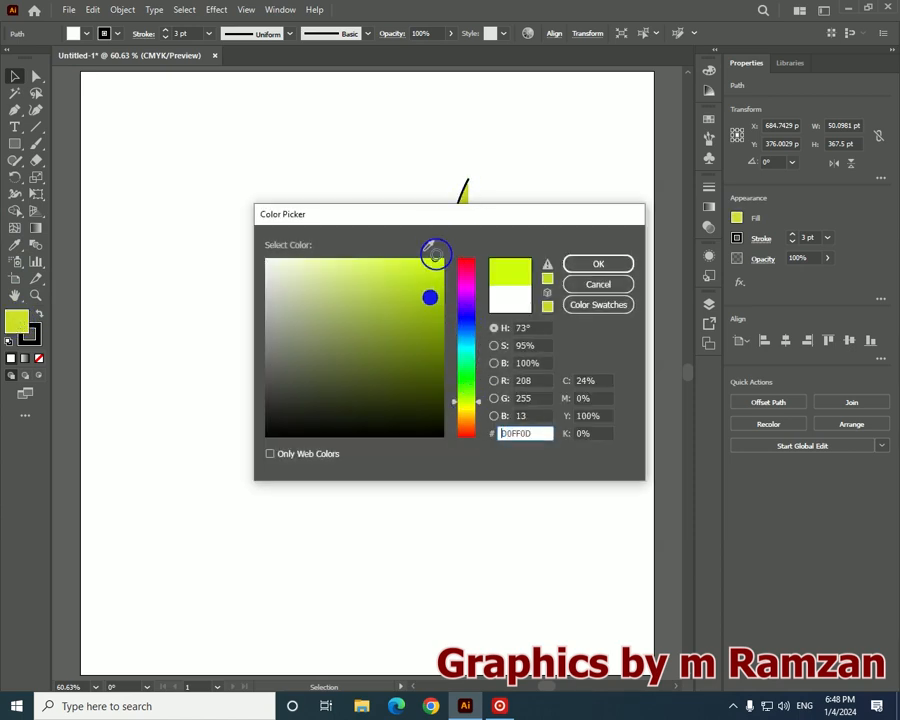
{"action": "left_click", "coordinate": [605, 265]}
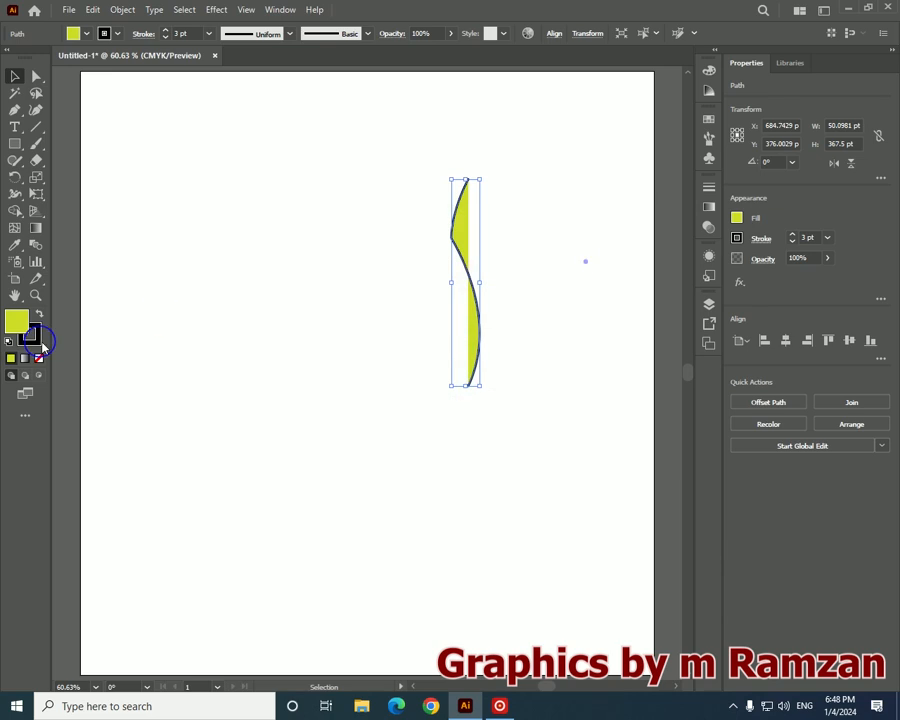
Remove the stroke from the lime path and keep the path selected
{"action": "left_click", "coordinate": [38, 358]}
{"action": "left_click", "coordinate": [152, 336]}
{"action": "left_click_drag", "start_coordinate": [385, 205], "coordinate": [520, 378]}
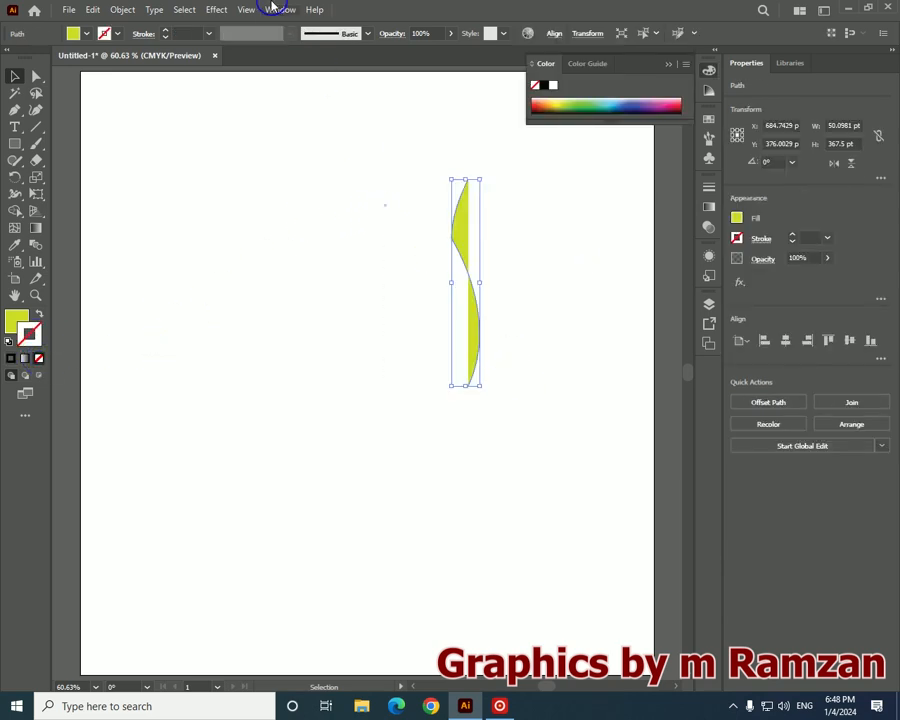
Apply the 3D Extrude & Bevel effect to the lime path
{"action": "left_click", "coordinate": [213, 10]}
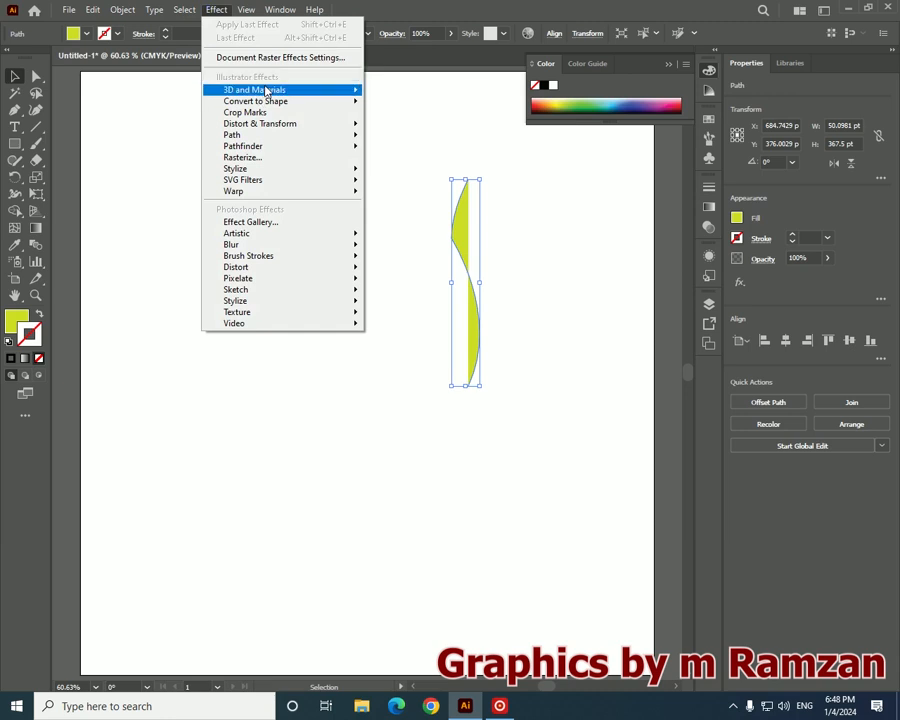
{"action": "mouse_move", "coordinate": [266, 91]}
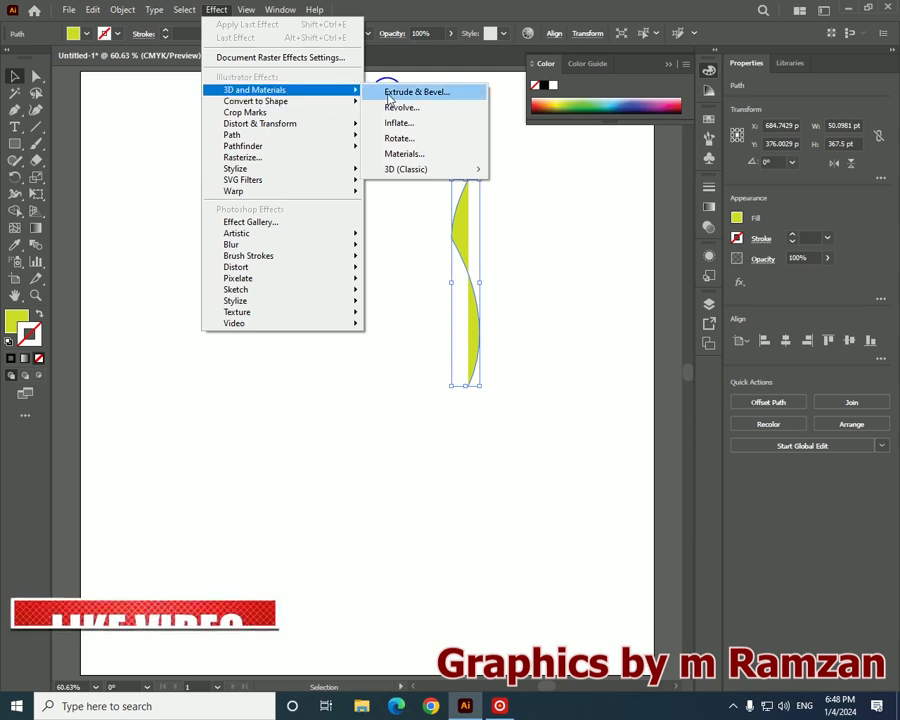
{"action": "mouse_move", "coordinate": [450, 172]}
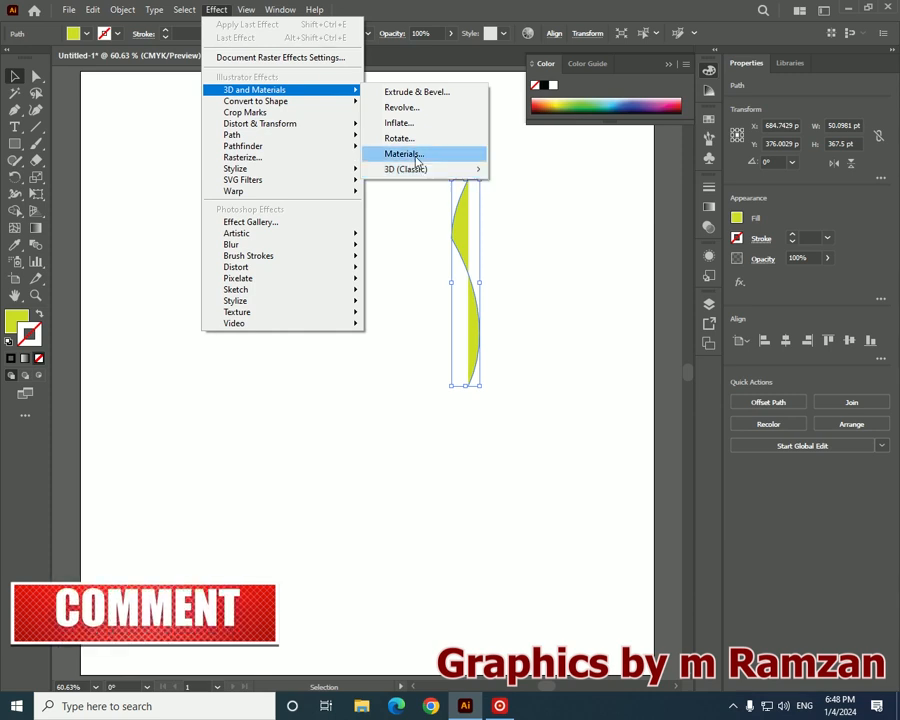
{"action": "left_click", "coordinate": [418, 92]}
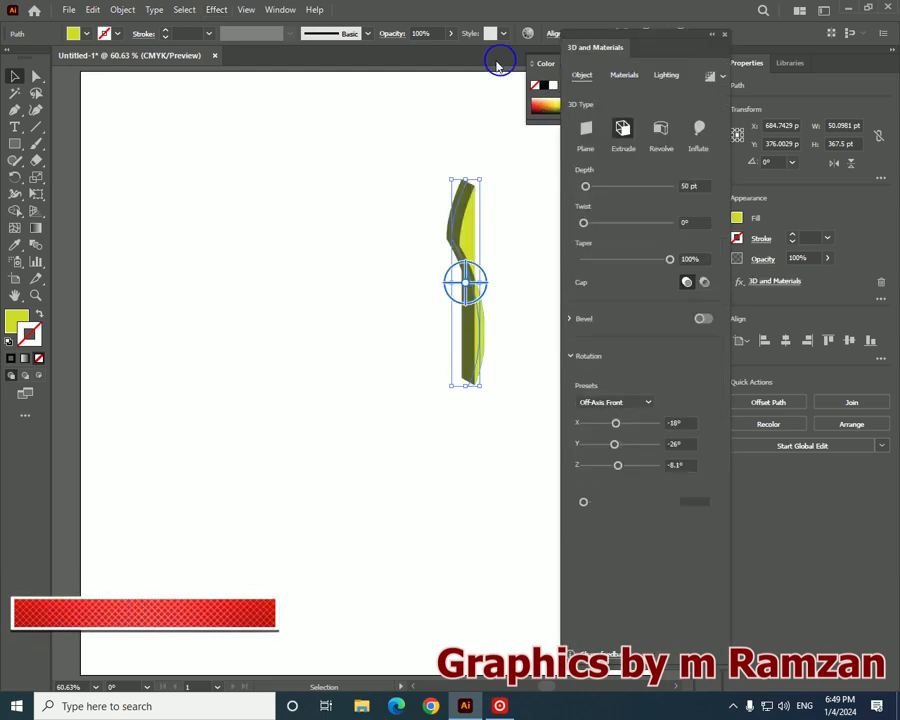
{"action": "left_click_drag", "start_coordinate": [650, 36], "coordinate": [634, 51]}
Try the Plane type, return to Extrude with 66 pt depth and 12° twist, and compare the hollow and solid caps
{"action": "left_click", "coordinate": [568, 158]}
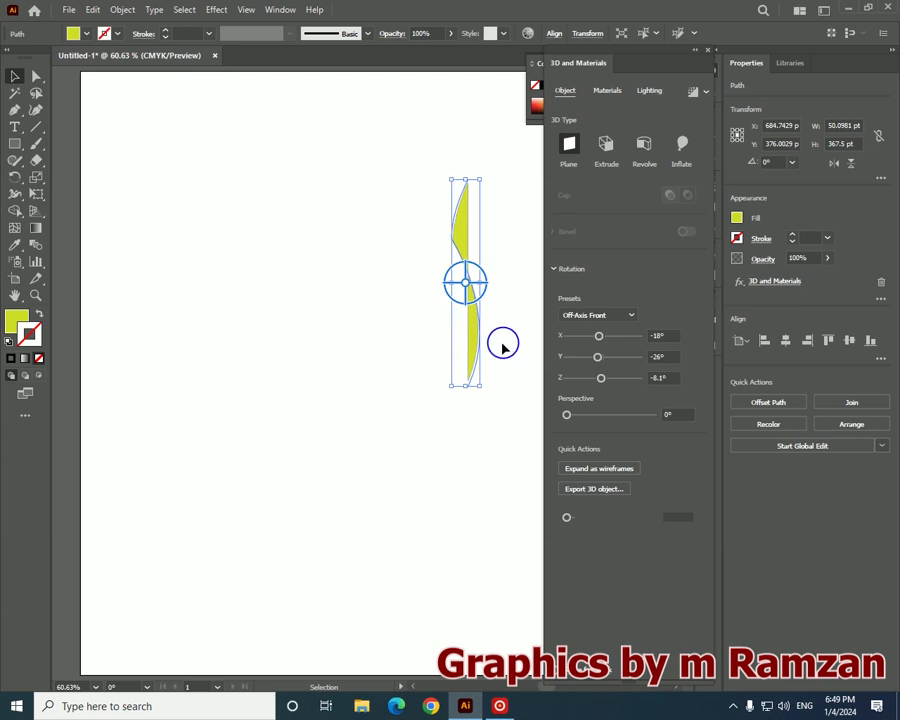
{"action": "left_click", "coordinate": [605, 150]}
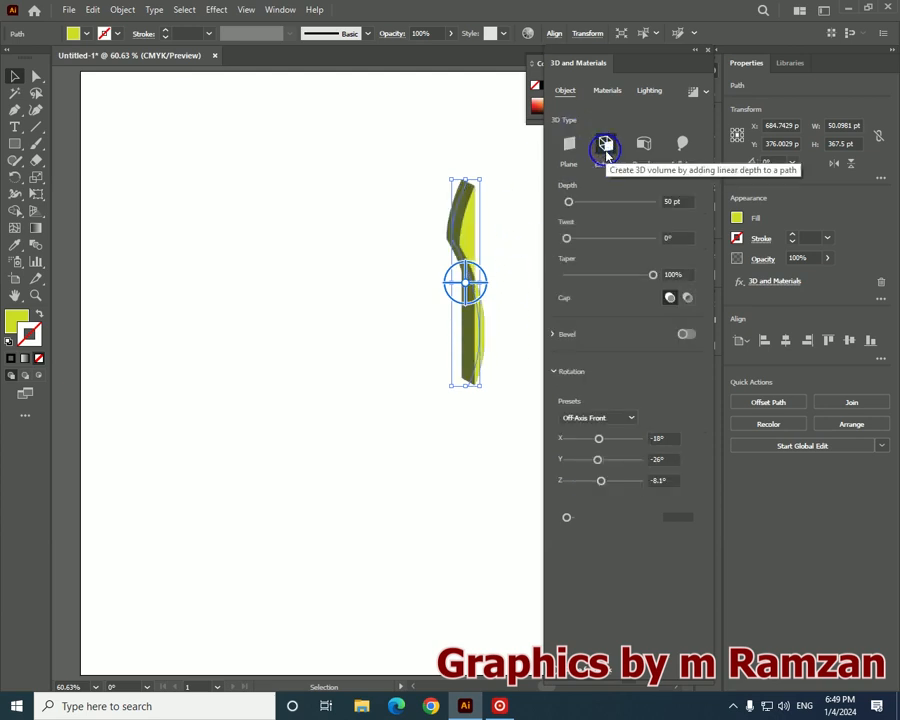
{"action": "left_click_drag", "start_coordinate": [568, 206], "coordinate": [571, 241]}
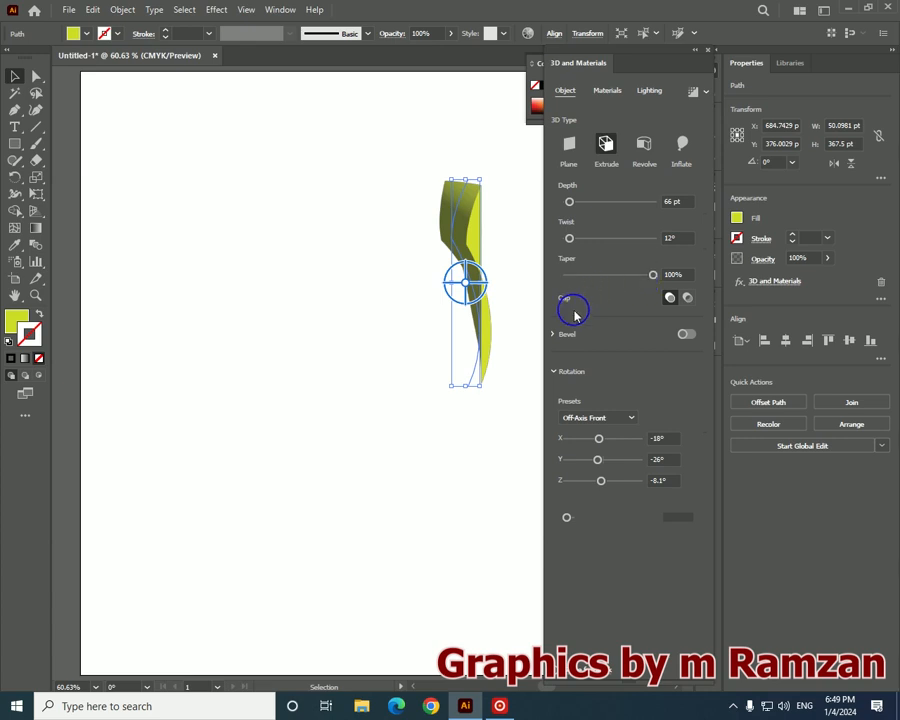
{"action": "left_click", "coordinate": [688, 300]}
{"action": "left_click", "coordinate": [668, 300]}
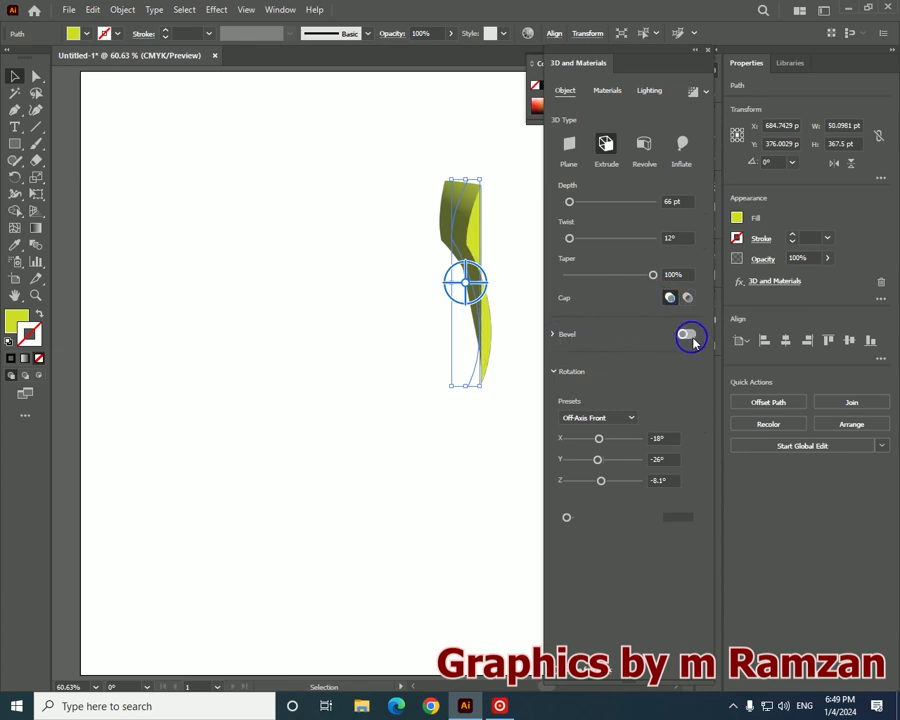
Try a Classic bevel on the extruded shape and switch the bevel off again
{"action": "left_click", "coordinate": [687, 335]}
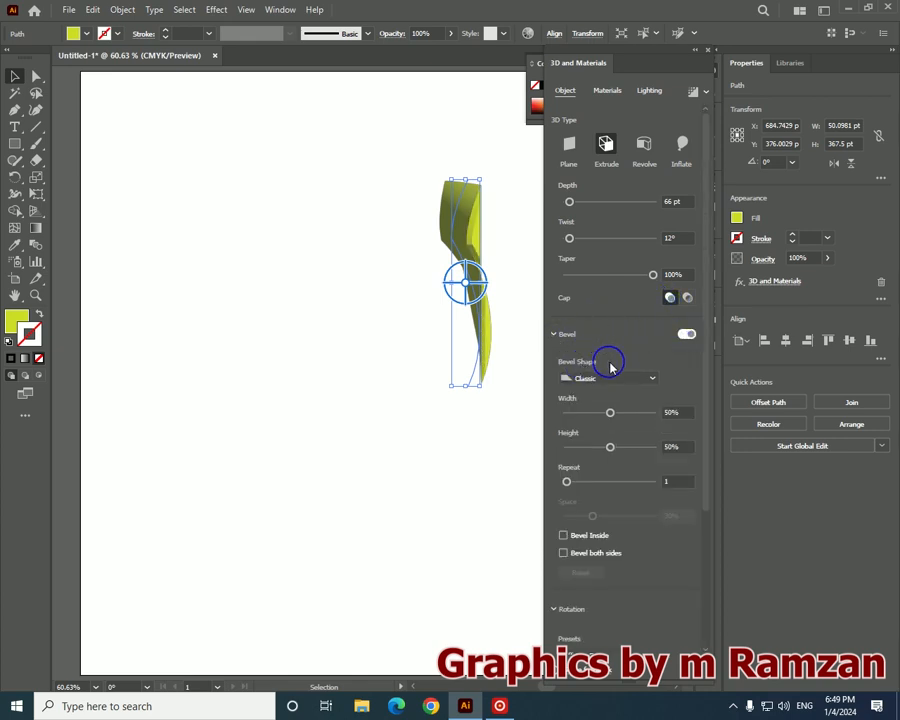
{"action": "scroll", "coordinate": [604, 358], "scroll_direction": "down", "scroll_amount": 3}
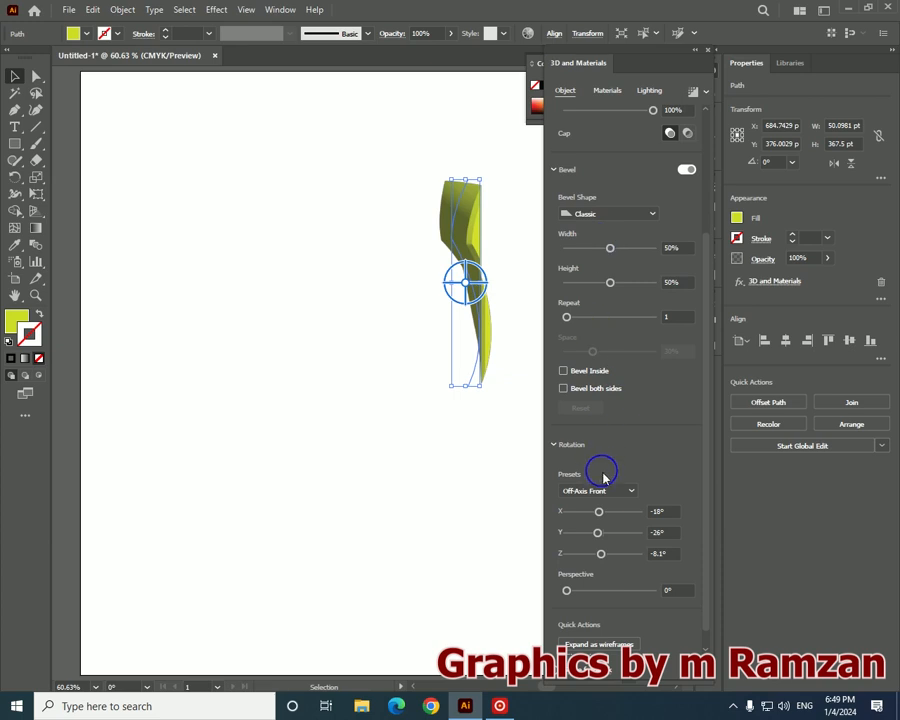
{"action": "left_click", "coordinate": [684, 167]}
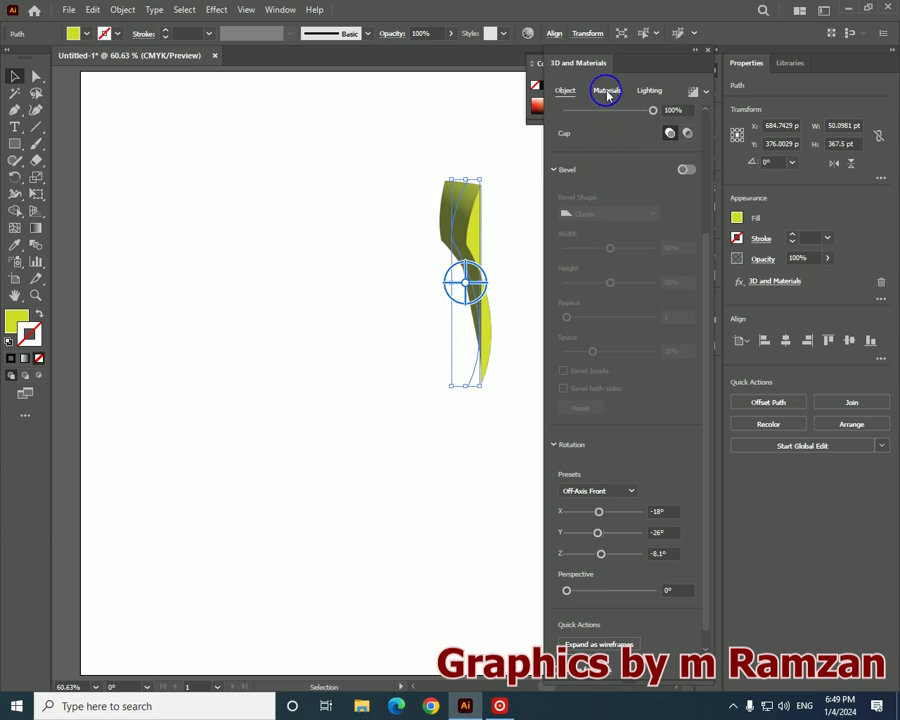
Reset the twist to 0° and change the 3D type to Revolve to form a bottle shape
{"action": "scroll", "coordinate": [630, 150], "scroll_direction": "up", "scroll_amount": 3}
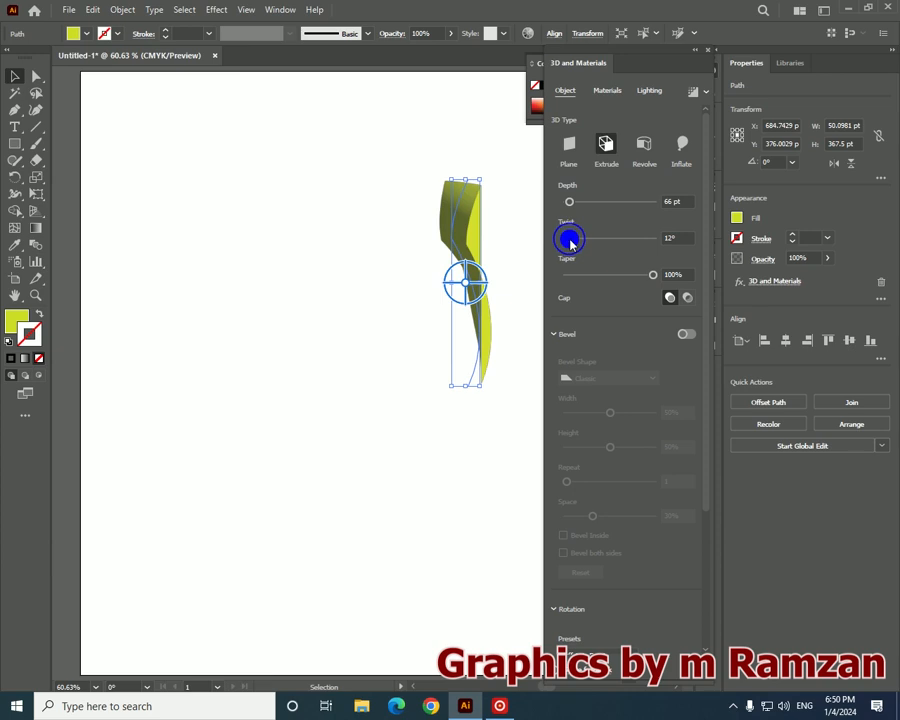
{"action": "left_click_drag", "start_coordinate": [569, 238], "coordinate": [559, 239]}
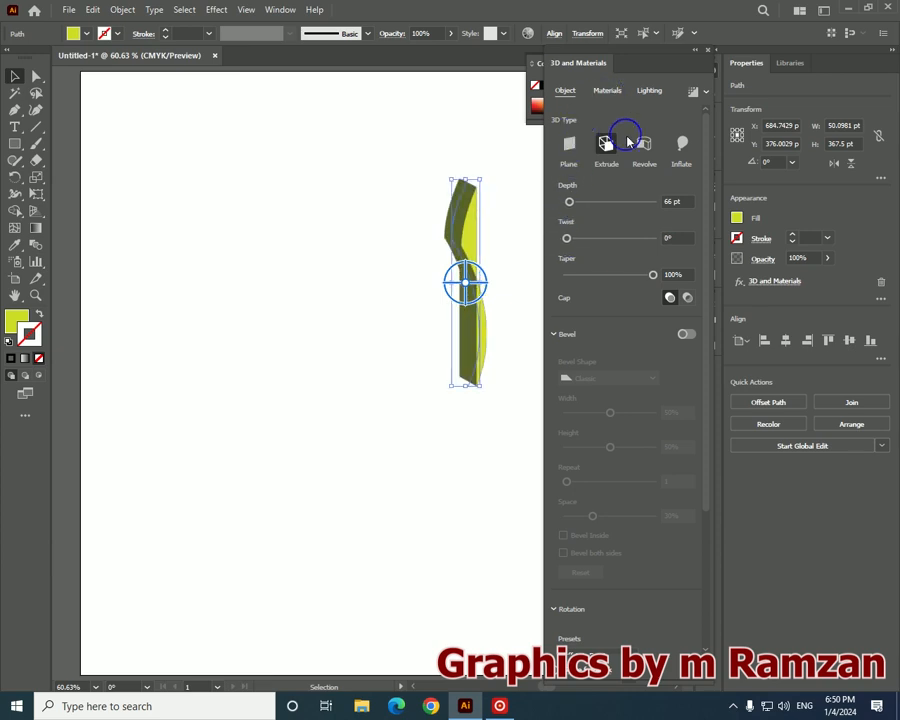
{"action": "left_click", "coordinate": [643, 144]}
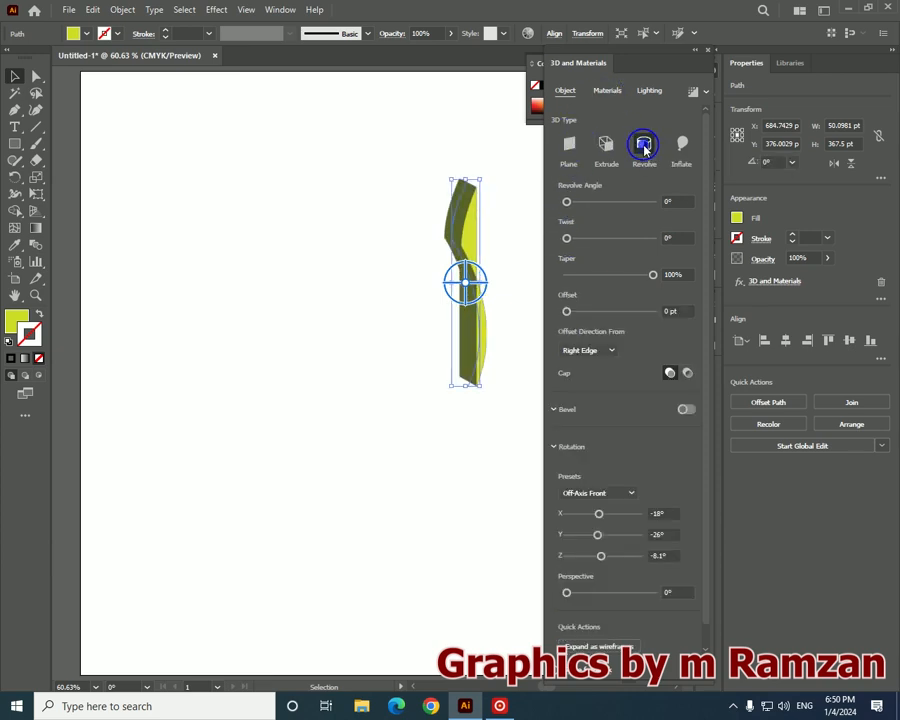
{"action": "left_click_drag", "start_coordinate": [624, 52], "coordinate": [676, 26]}
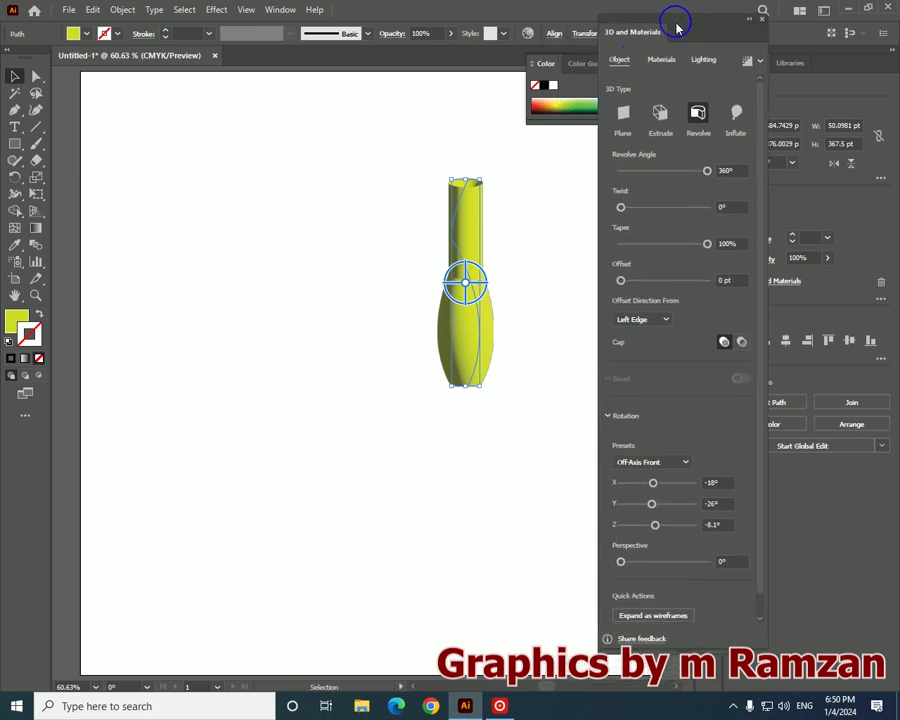
Set the revolved bottle's twist to 13° and its offset to 2 pt
{"action": "left_click_drag", "start_coordinate": [622, 208], "coordinate": [701, 207]}
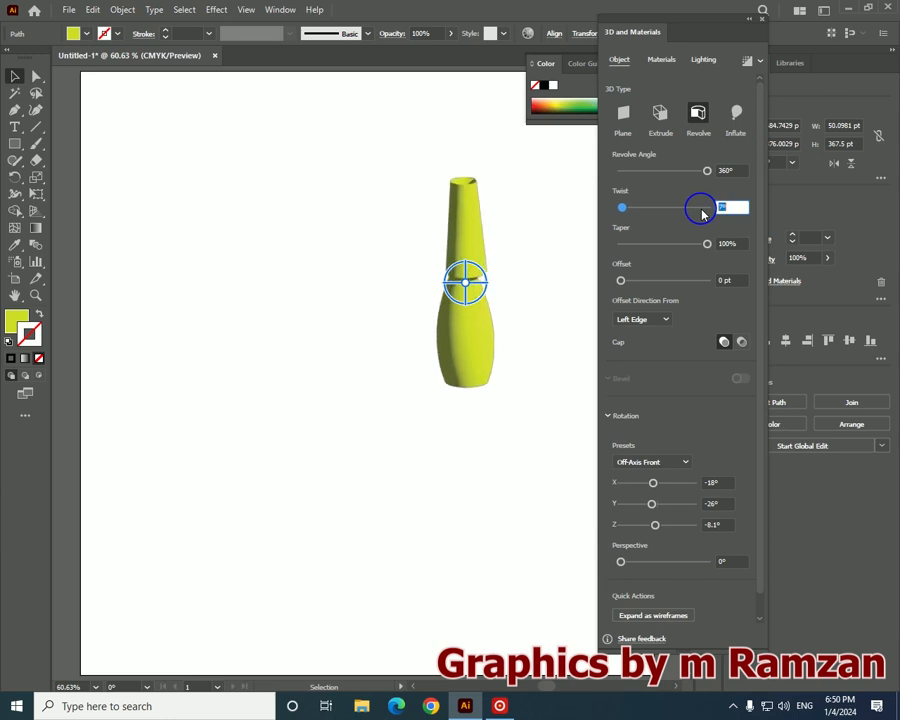
{"action": "key", "text": "Up"}
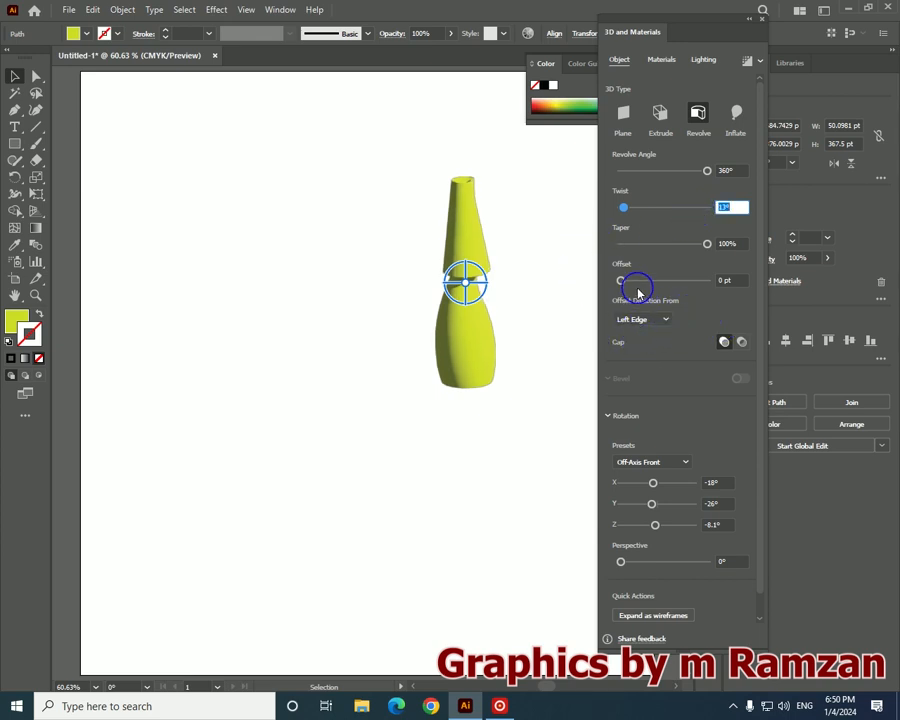
{"action": "left_click", "coordinate": [725, 279]}
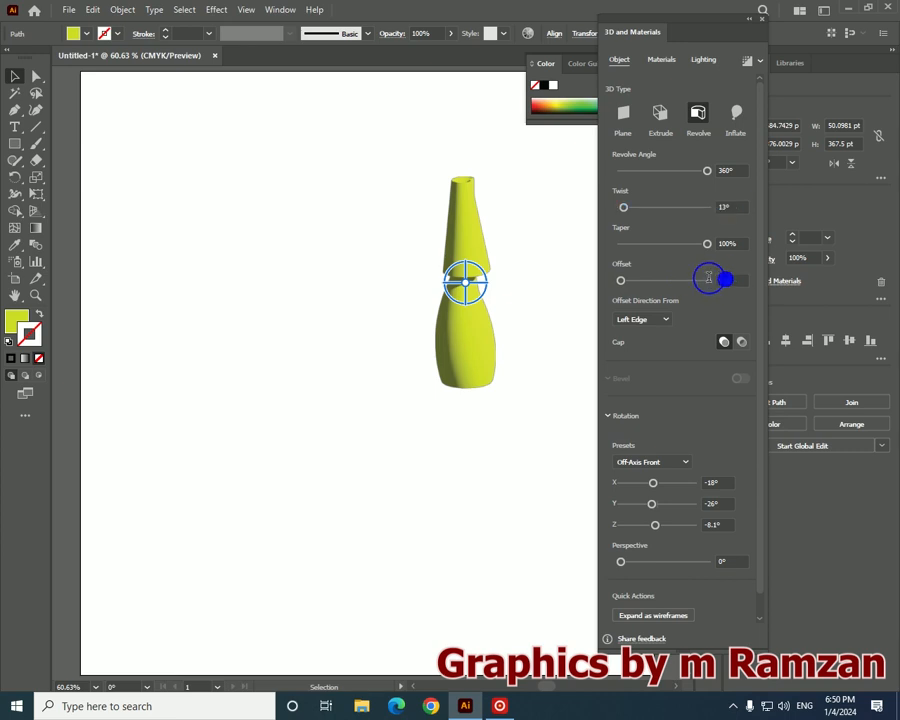
{"action": "key", "text": "Up"}
{"action": "key", "text": "Up"}
Apply the Stylized Concrete Fanpaver material to the bottle and look through its material parameters
{"action": "left_click", "coordinate": [664, 61]}
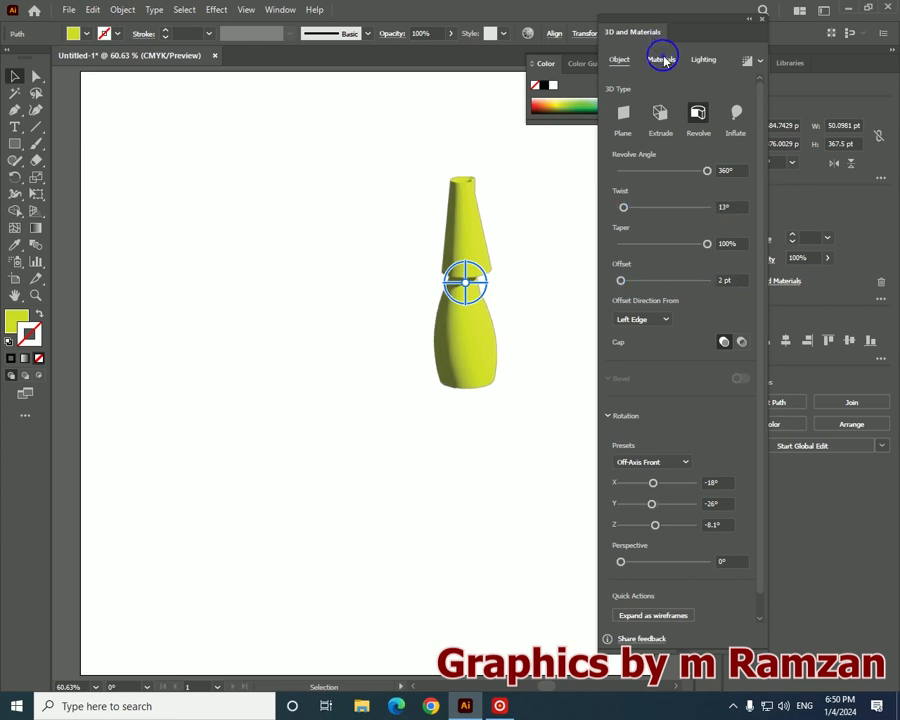
{"action": "left_click_drag", "start_coordinate": [758, 160], "coordinate": [758, 187]}
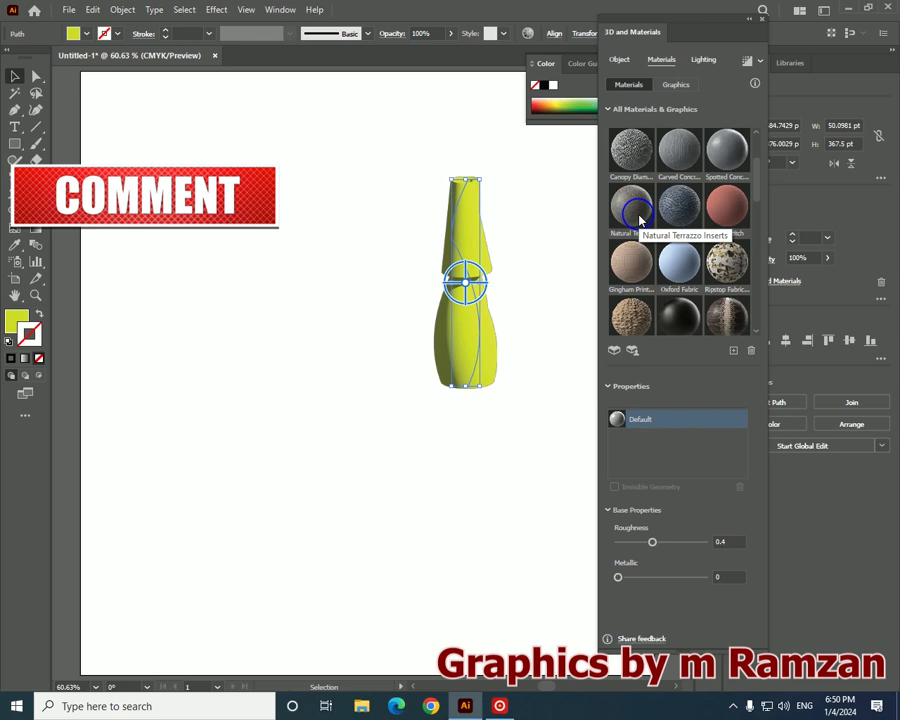
{"action": "mouse_move", "coordinate": [755, 180]}
{"action": "left_mouse_down"}
{"action": "mouse_move", "coordinate": [754, 226]}
{"action": "mouse_move", "coordinate": [755, 165]}
{"action": "mouse_move", "coordinate": [755, 181]}
{"action": "left_mouse_up"}
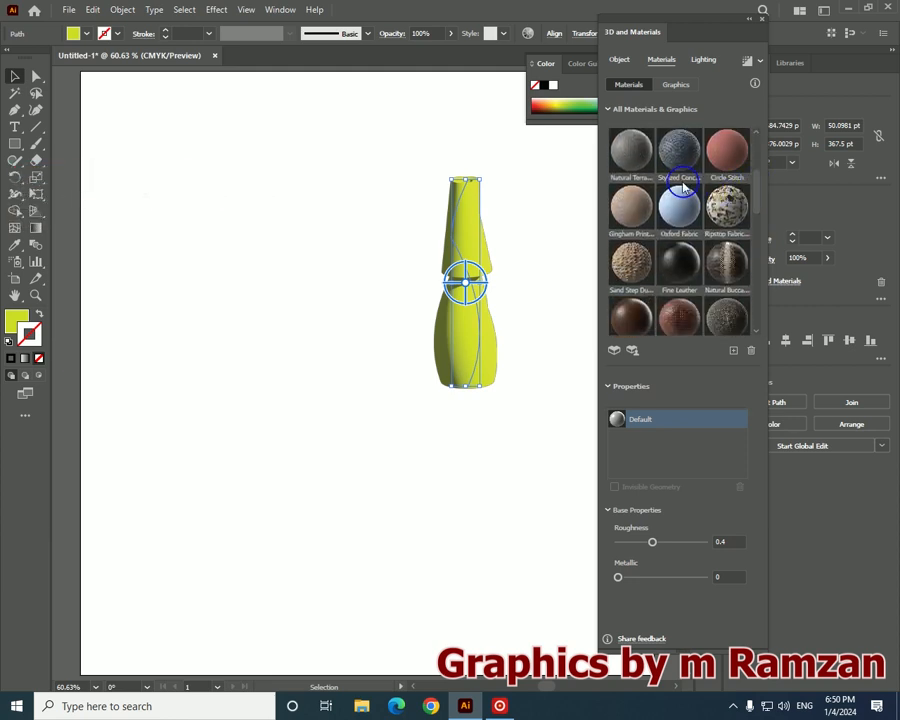
{"action": "left_click", "coordinate": [675, 153]}
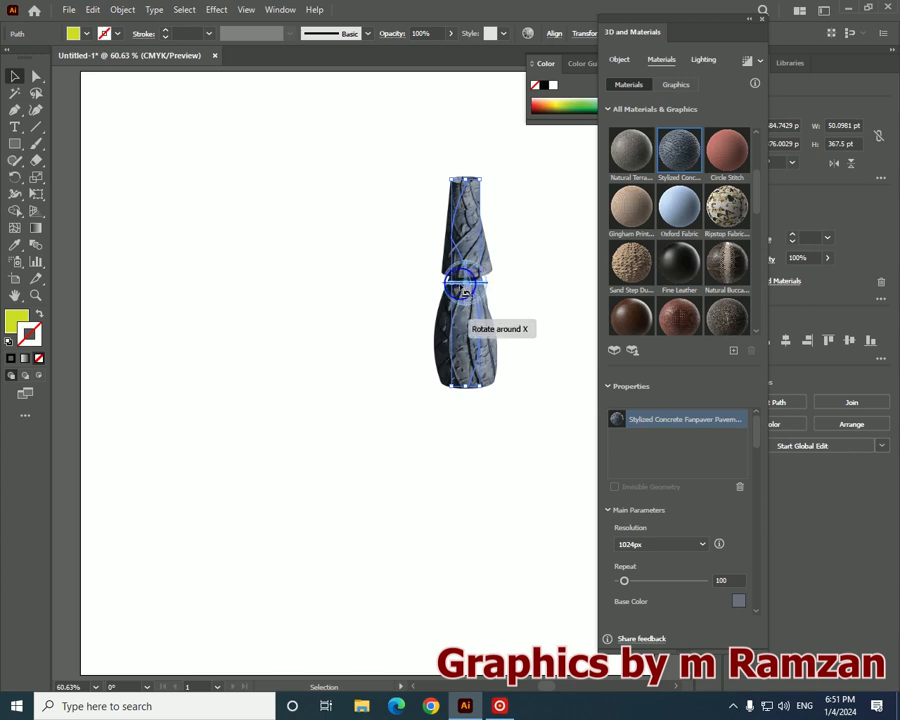
{"action": "left_click_drag", "start_coordinate": [755, 388], "coordinate": [755, 462]}
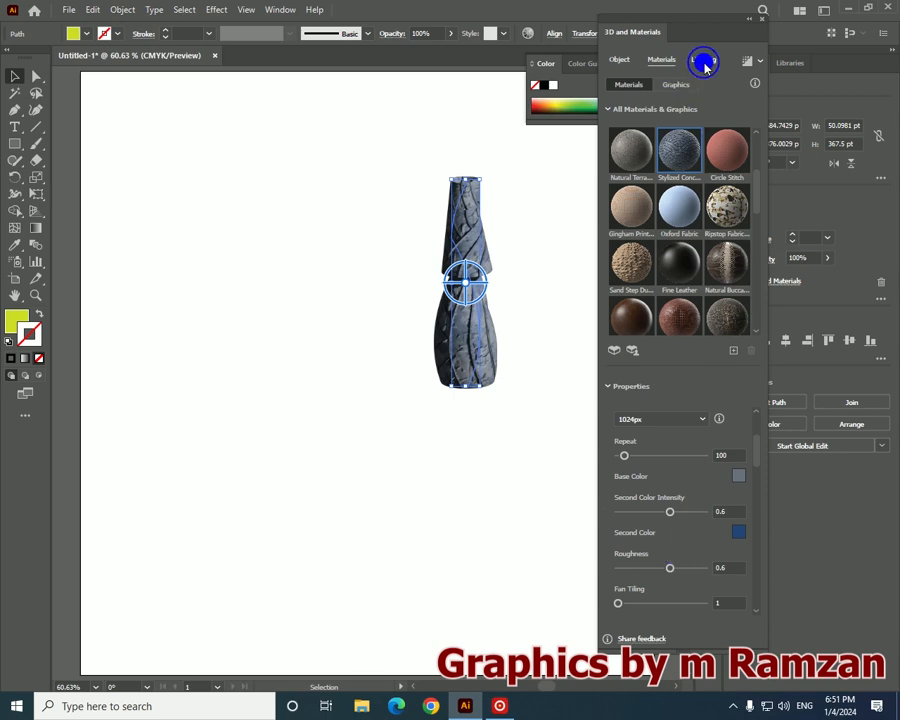
Turn on the bottle's shadow behind the object, with a 20% distance from the object and 125% shadow bounds
{"action": "left_click", "coordinate": [704, 62]}
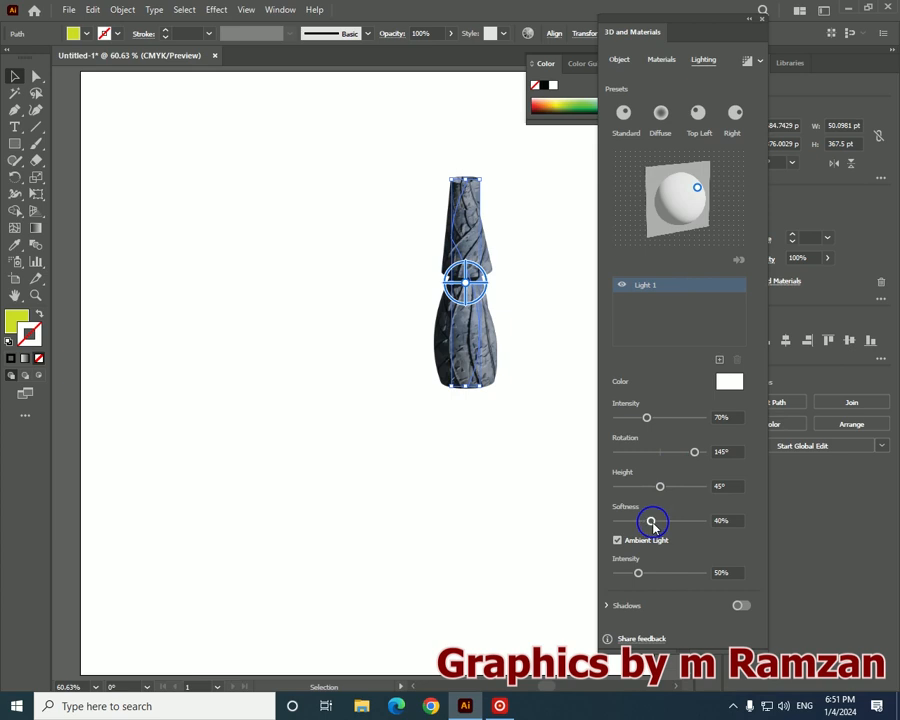
{"action": "left_click", "coordinate": [606, 604]}
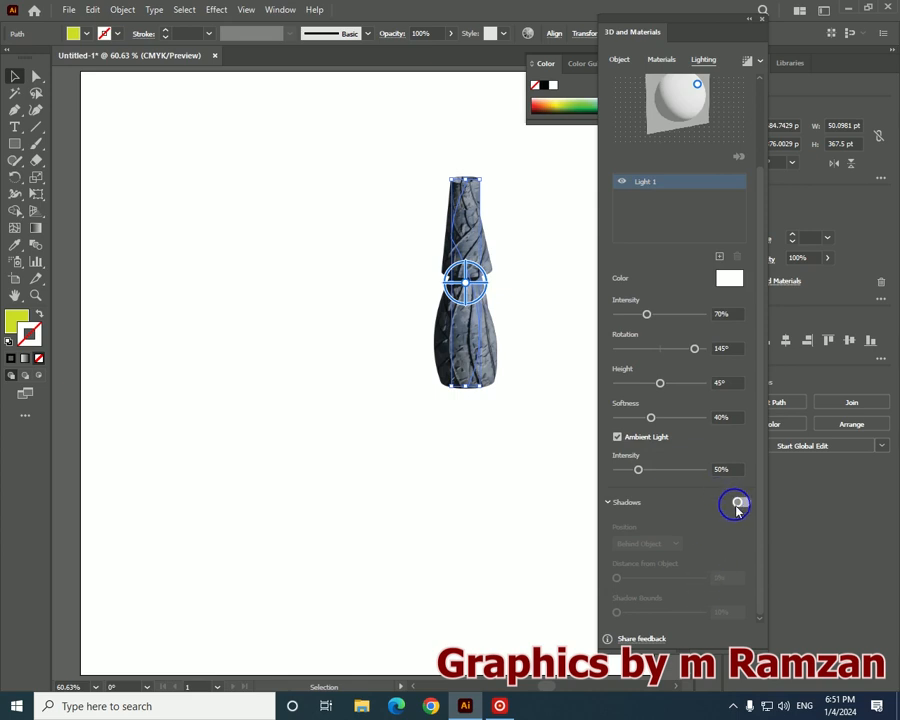
{"action": "left_click", "coordinate": [729, 509]}
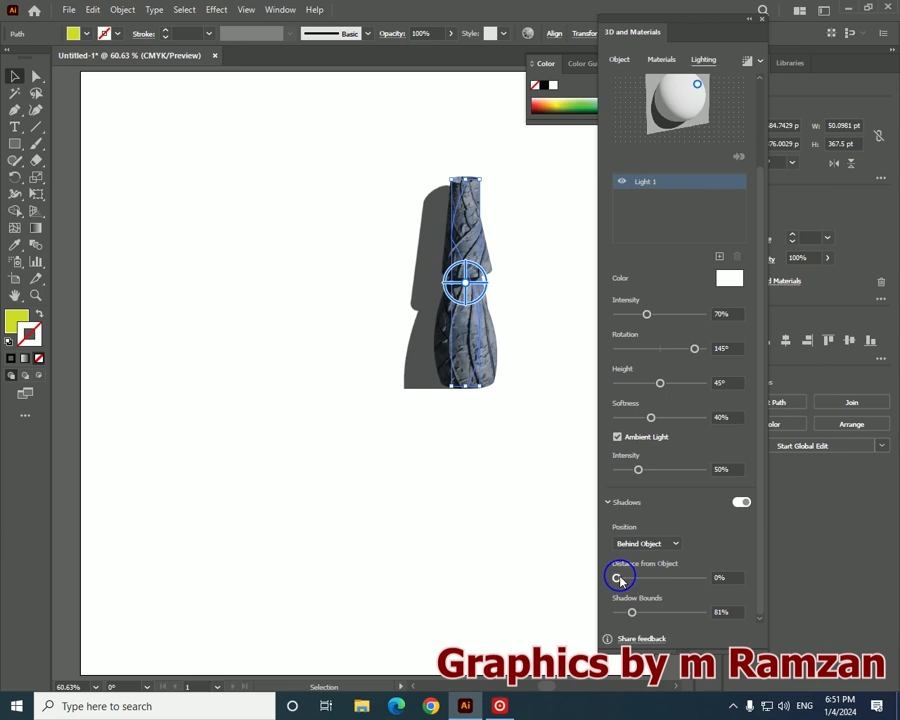
{"action": "left_click_drag", "start_coordinate": [619, 578], "coordinate": [640, 616]}
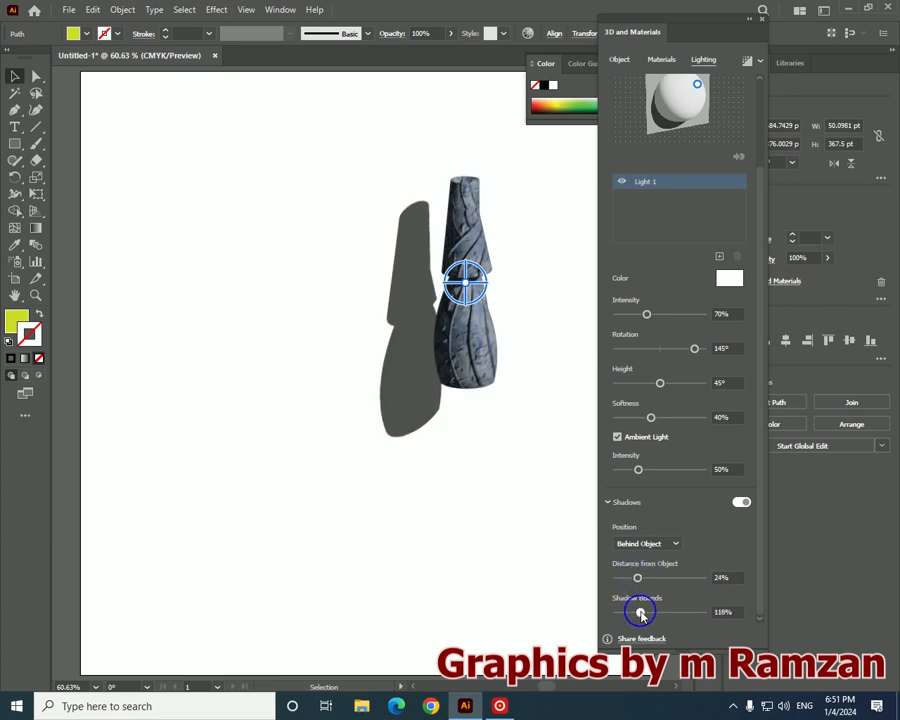
{"action": "left_click_drag", "start_coordinate": [639, 578], "coordinate": [636, 578]}
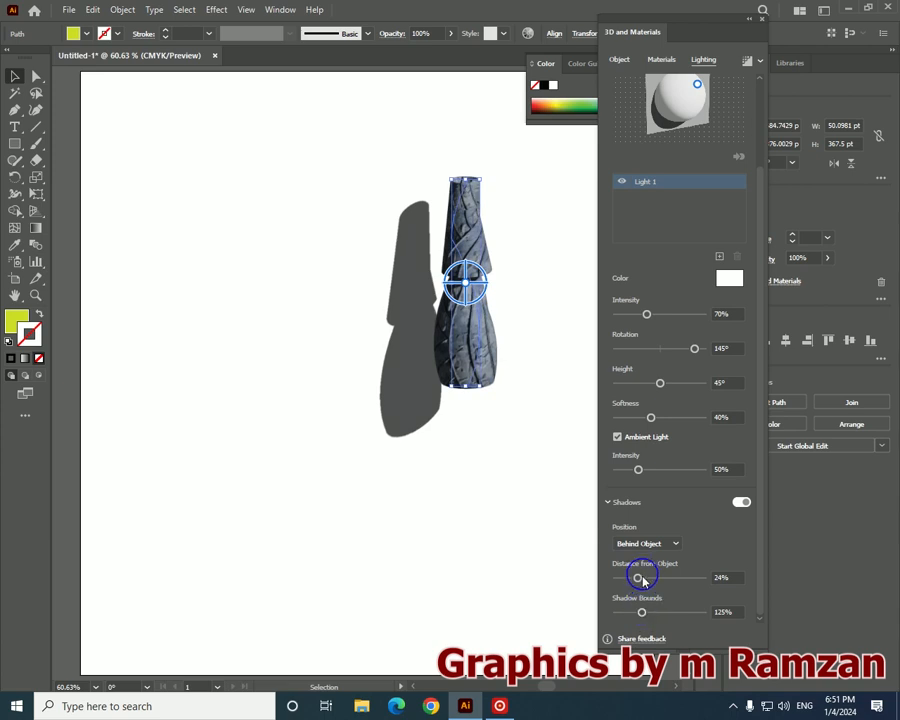
Position the shadow below the object, with a 4% distance from the object and 119% shadow bounds
{"action": "left_click", "coordinate": [660, 543]}
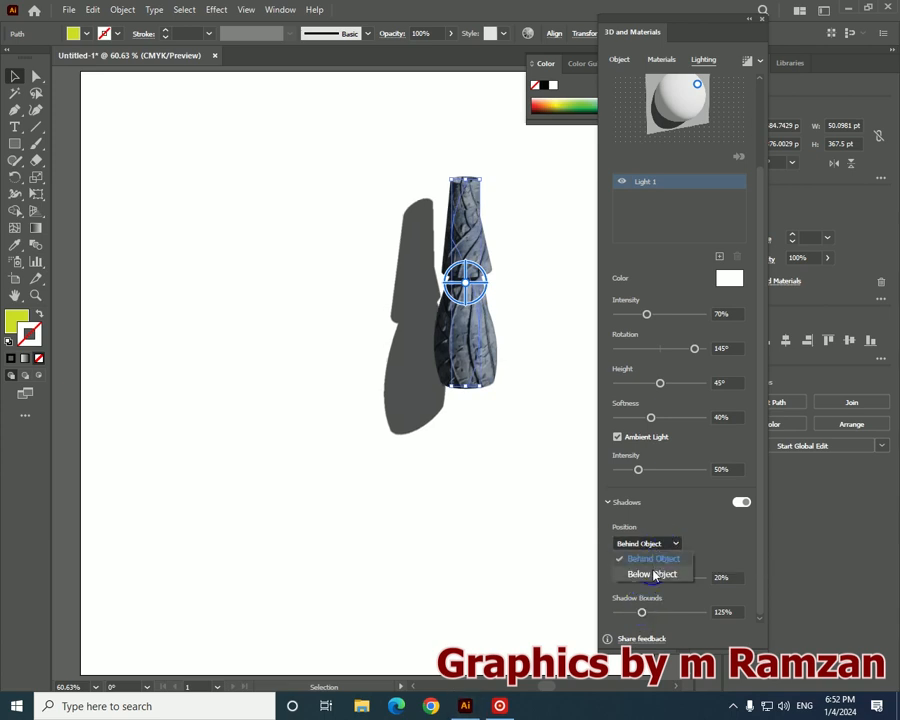
{"action": "left_click", "coordinate": [654, 575]}
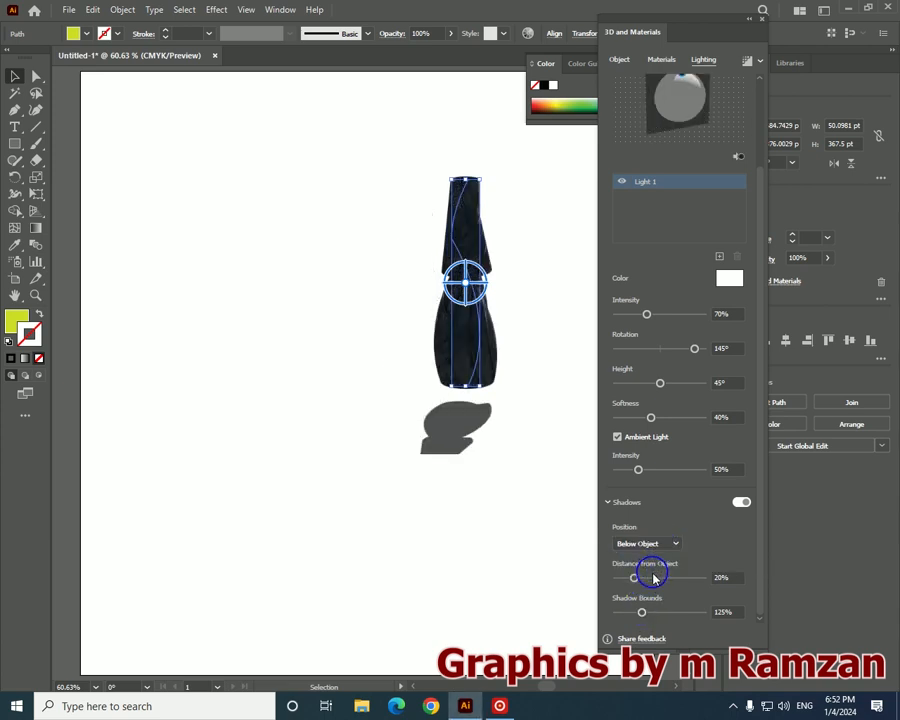
{"action": "left_click_drag", "start_coordinate": [635, 578], "coordinate": [640, 612]}
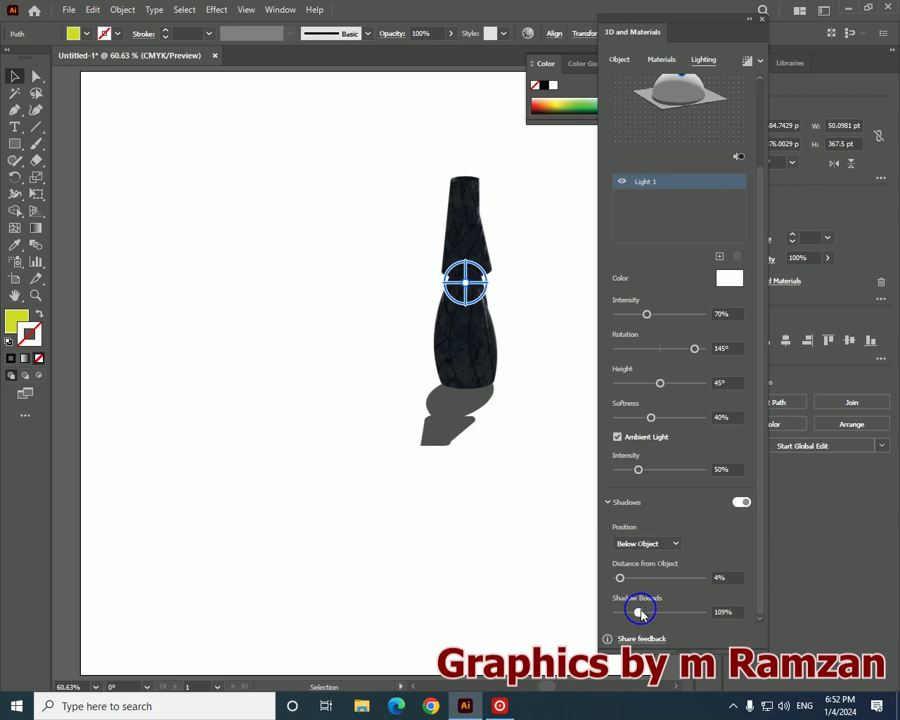
{"action": "left_click_drag", "start_coordinate": [643, 613], "coordinate": [643, 613]}
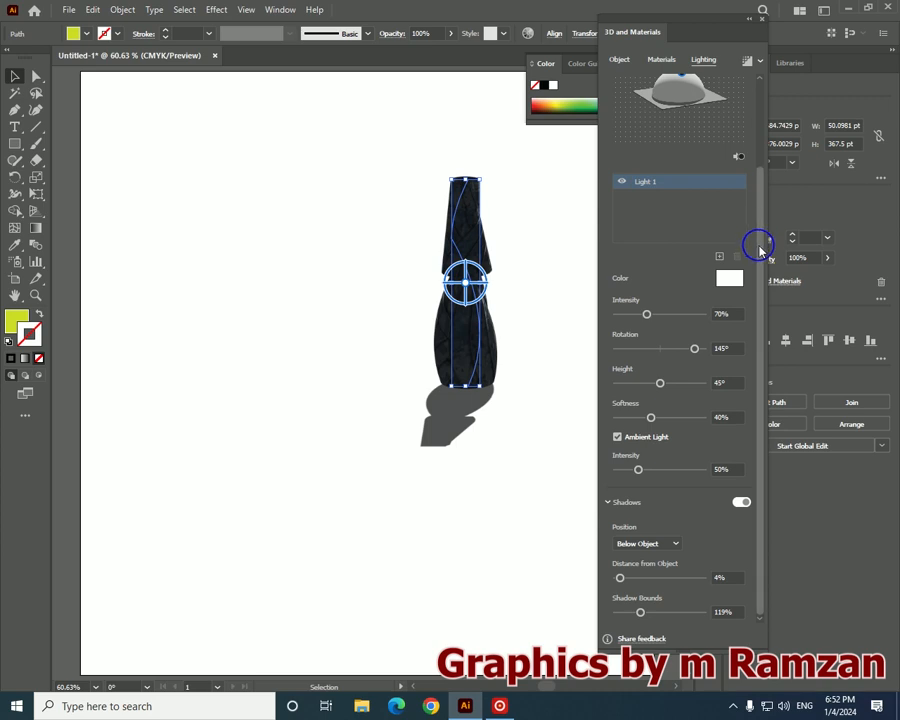
Apply the Right lighting preset and set the shadow's distance from the object to 2% and its bounds to 281%
{"action": "left_click_drag", "start_coordinate": [757, 242], "coordinate": [753, 180]}
{"action": "left_click", "coordinate": [737, 112]}
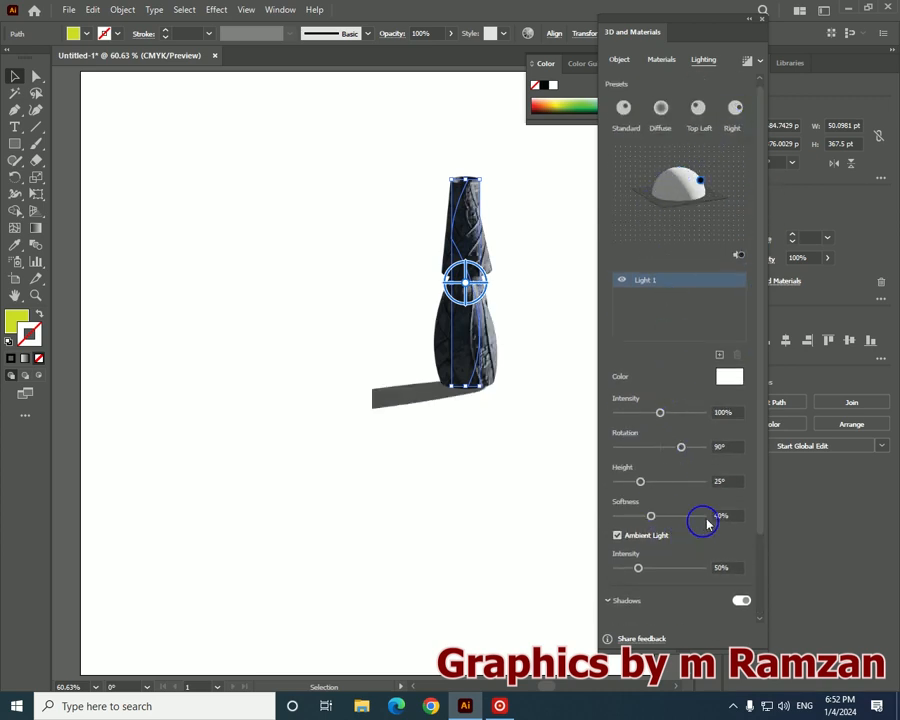
{"action": "left_click_drag", "start_coordinate": [754, 394], "coordinate": [762, 482]}
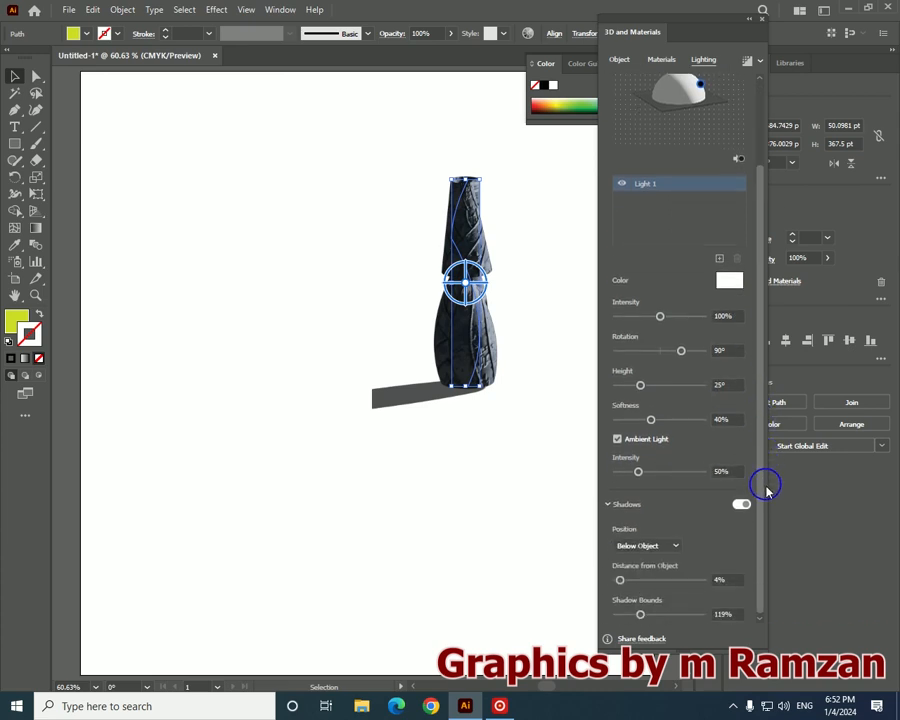
{"action": "left_click_drag", "start_coordinate": [624, 583], "coordinate": [619, 582]}
Turn on Ray Tracing at High quality in the render settings and close the settings without rendering
{"action": "left_click", "coordinate": [748, 62]}
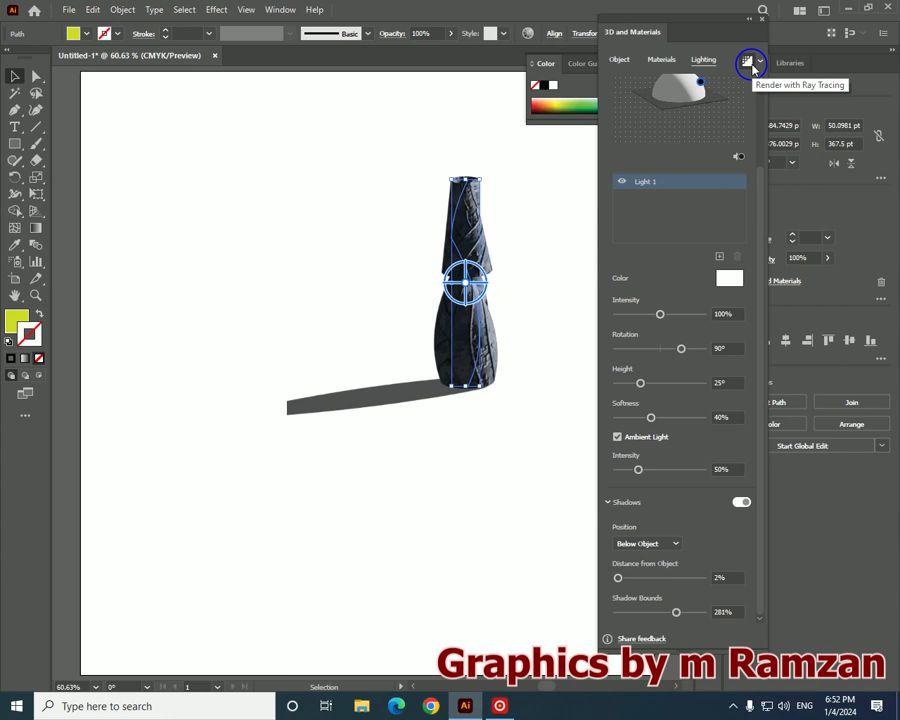
{"action": "left_click", "coordinate": [760, 63]}
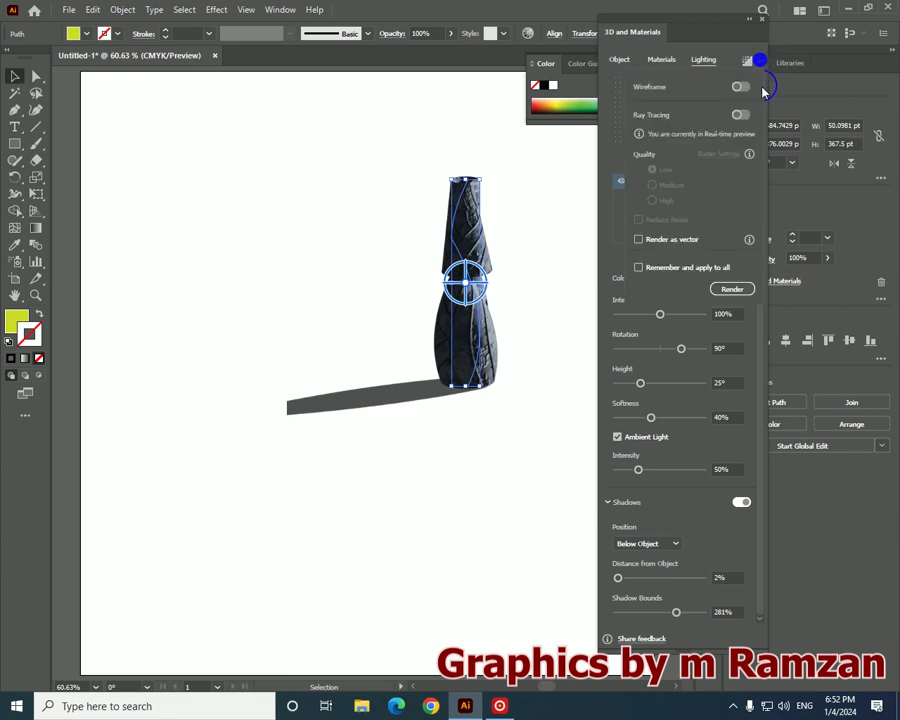
{"action": "left_click", "coordinate": [738, 116]}
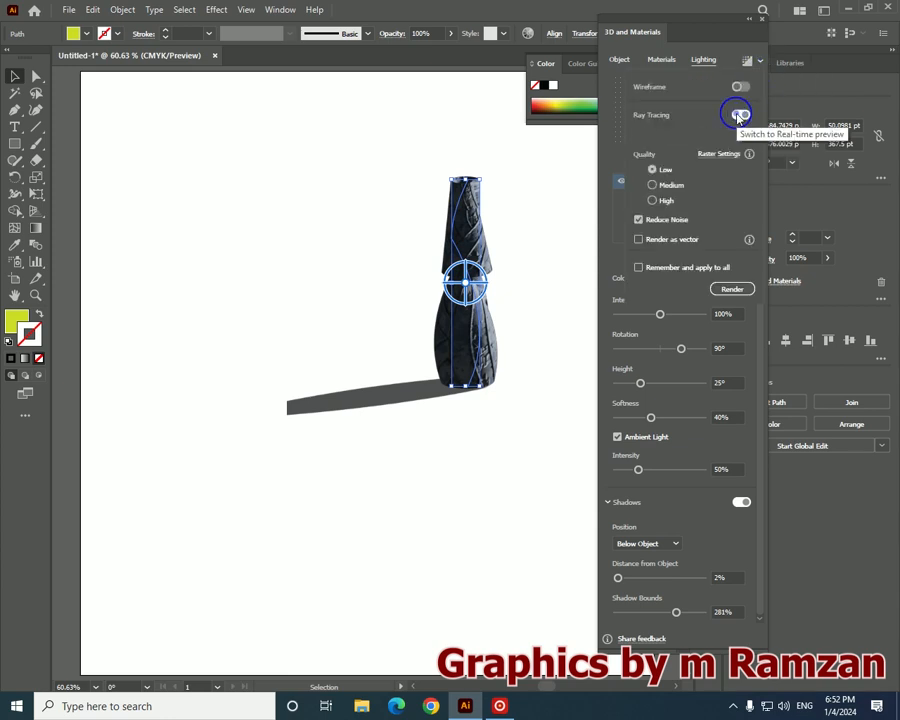
{"action": "left_click", "coordinate": [667, 204]}
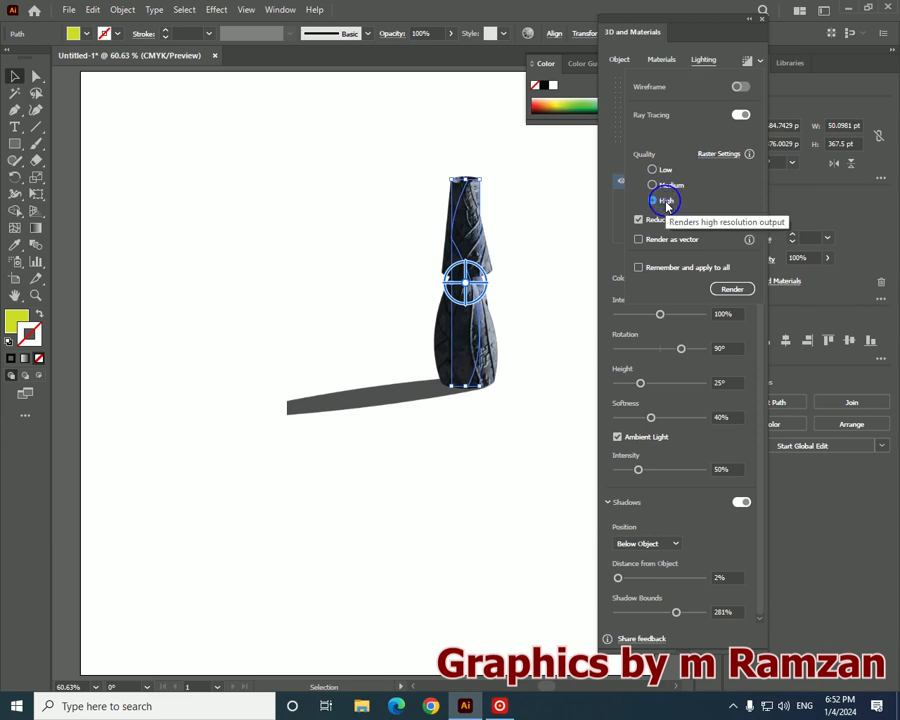
{"action": "left_click", "coordinate": [701, 45]}
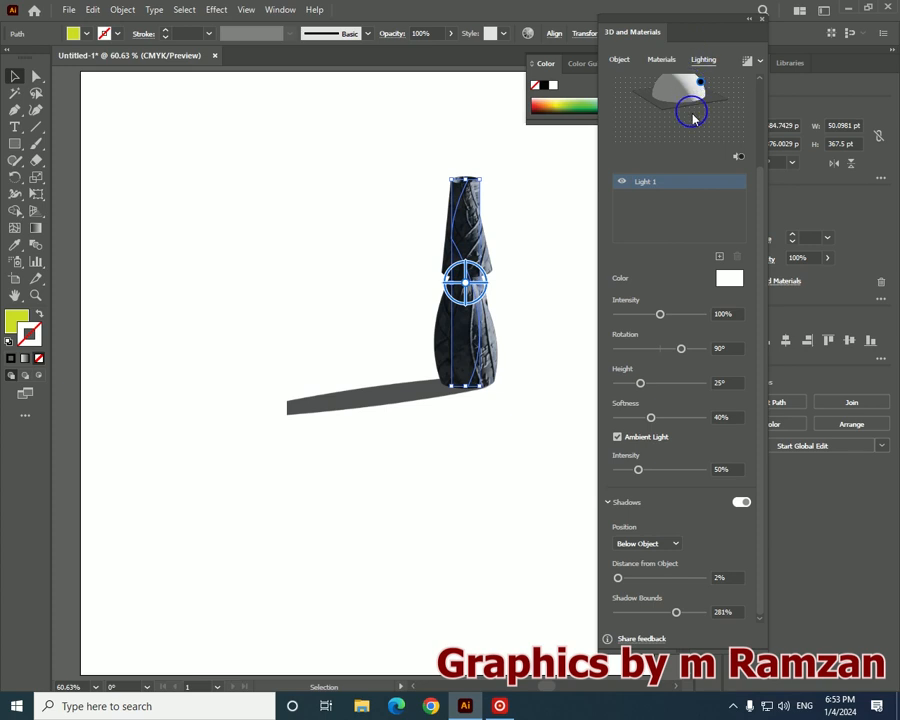
Apply the Top Left lighting preset, set the light's intensity to 21% and rotation to 7°, and adjust its height and softness
{"action": "scroll", "coordinate": [686, 236], "scroll_direction": "up", "scroll_amount": 2}
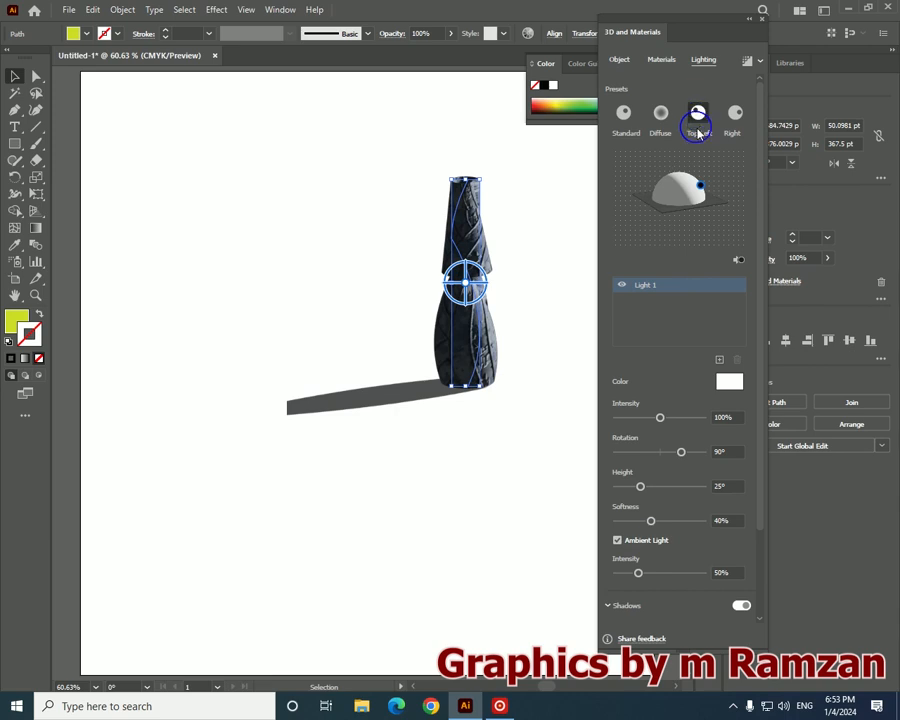
{"action": "left_click", "coordinate": [697, 113]}
{"action": "left_click_drag", "start_coordinate": [680, 450], "coordinate": [662, 455]}
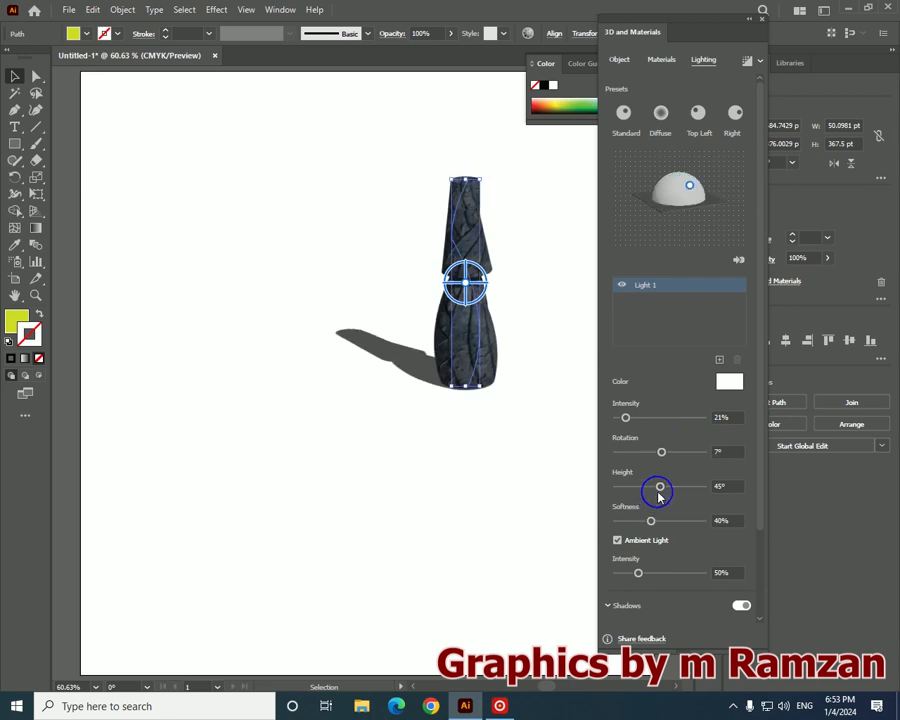
{"action": "left_click_drag", "start_coordinate": [660, 493], "coordinate": [657, 492]}
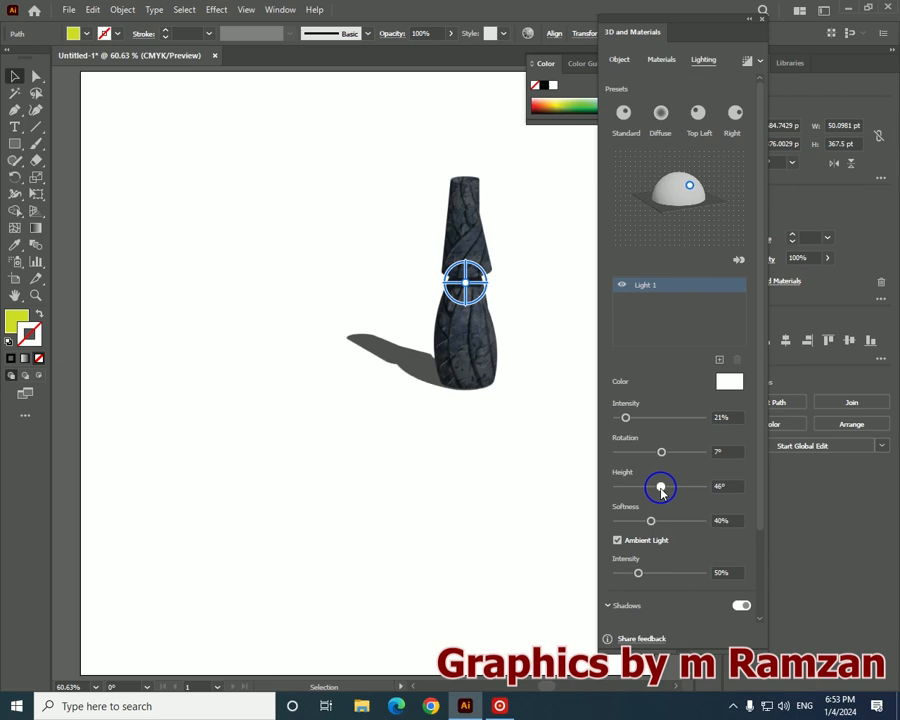
{"action": "left_click_drag", "start_coordinate": [657, 494], "coordinate": [661, 525]}
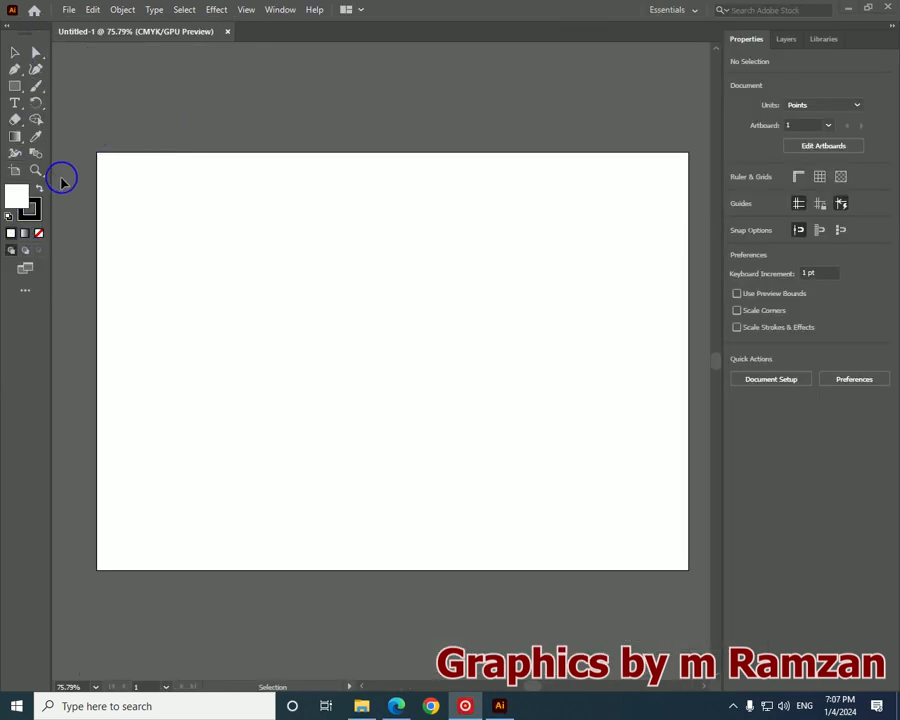
Show the Advanced toolbar in two columns and switch to the Essentials Classic workspace
{"action": "left_click", "coordinate": [24, 289]}
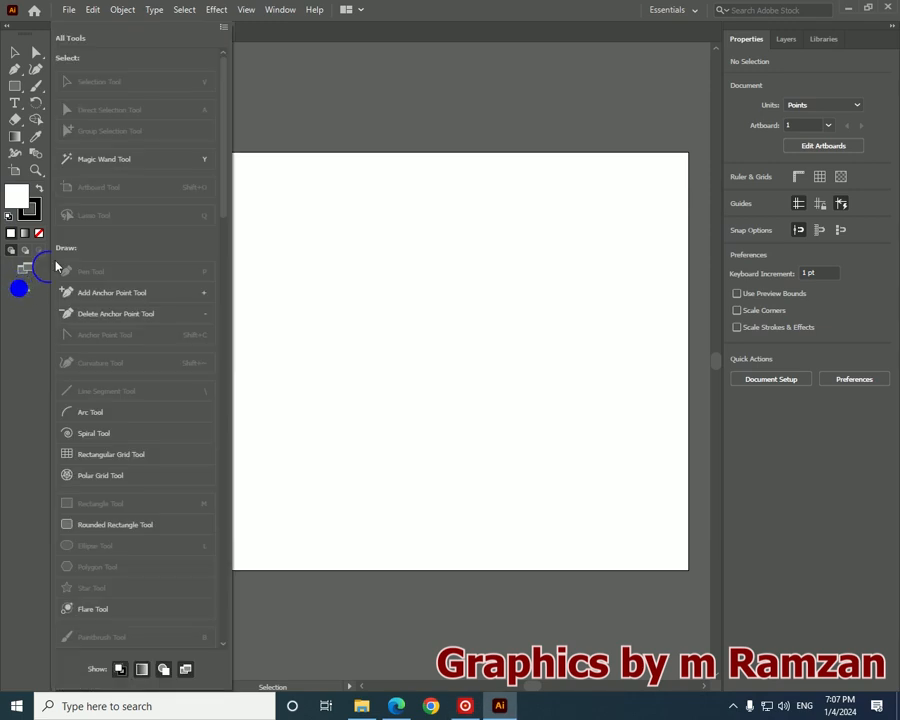
{"action": "left_click", "coordinate": [221, 28]}
{"action": "left_click", "coordinate": [252, 50]}
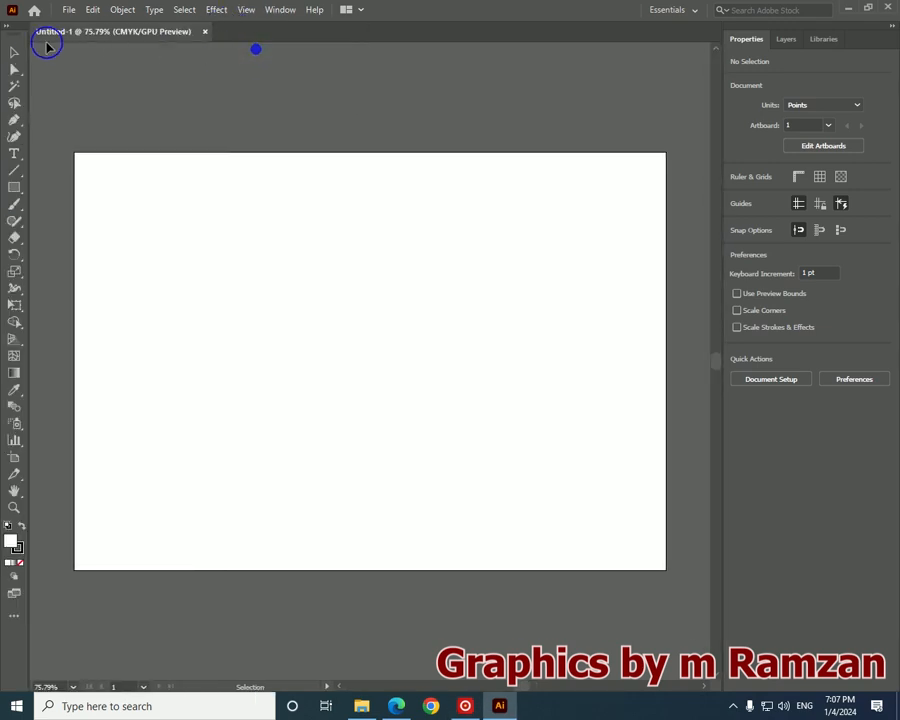
{"action": "left_click", "coordinate": [10, 32]}
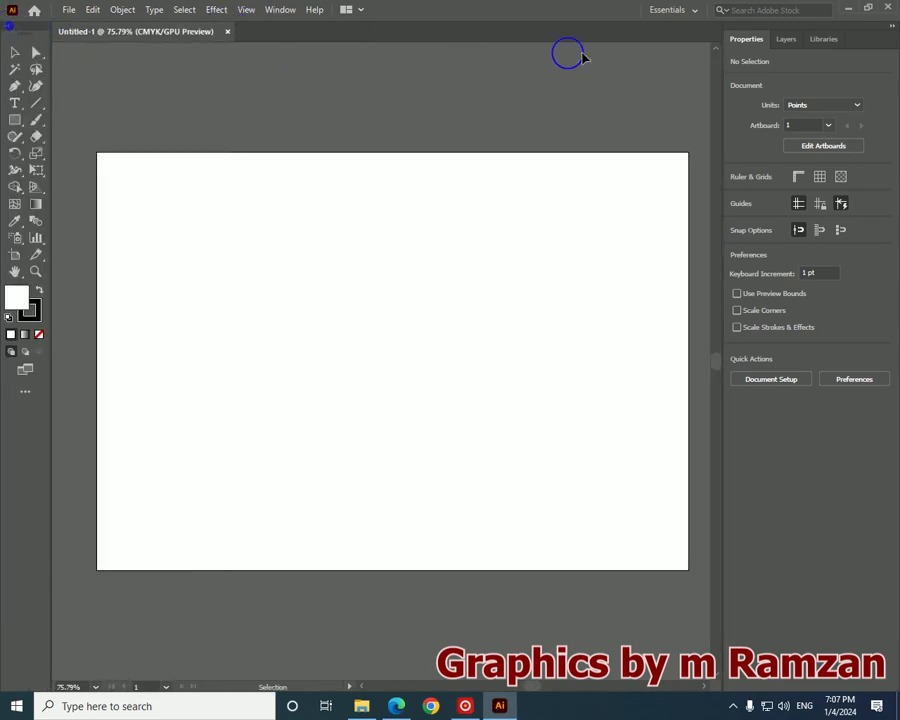
{"action": "left_click", "coordinate": [677, 10]}
{"action": "left_click", "coordinate": [668, 57]}
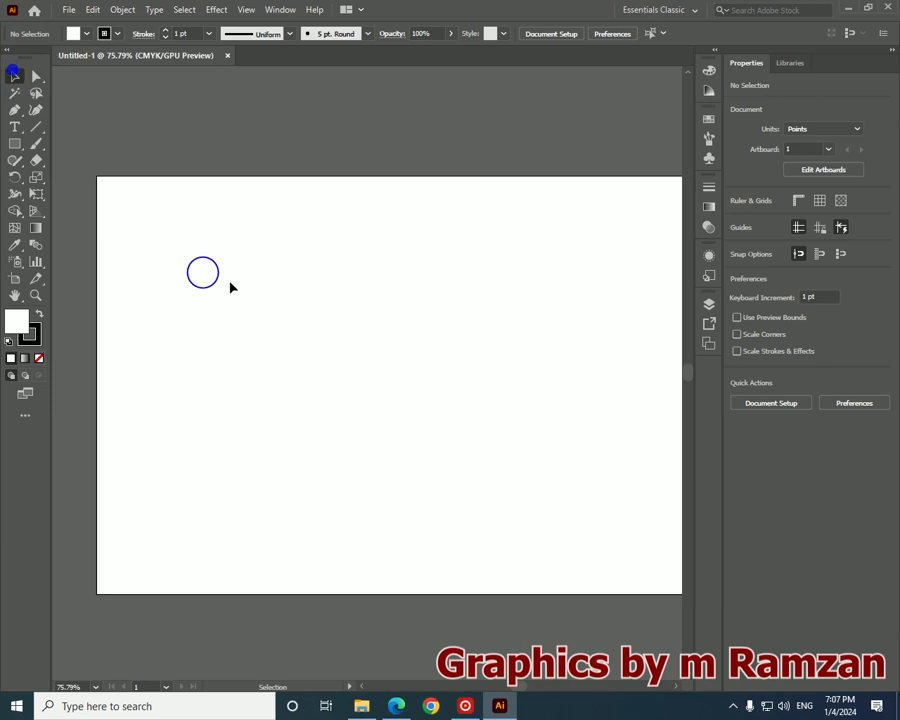
Draw an open curved bottle profile with the Pen tool, about 42 pt wide and 318 pt high, and finish the path
{"action": "key", "text": "p"}
{"action": "left_click", "coordinate": [500, 236]}
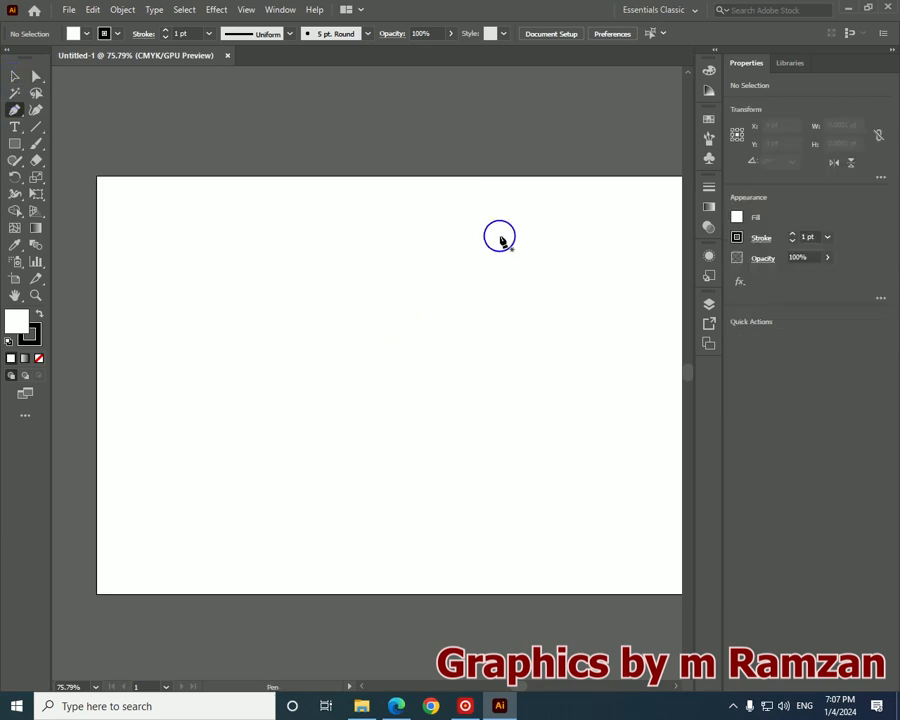
{"action": "left_click", "coordinate": [473, 302]}
{"action": "left_click_drag", "start_coordinate": [473, 302], "coordinate": [472, 342]}
{"action": "left_click", "coordinate": [471, 300]}
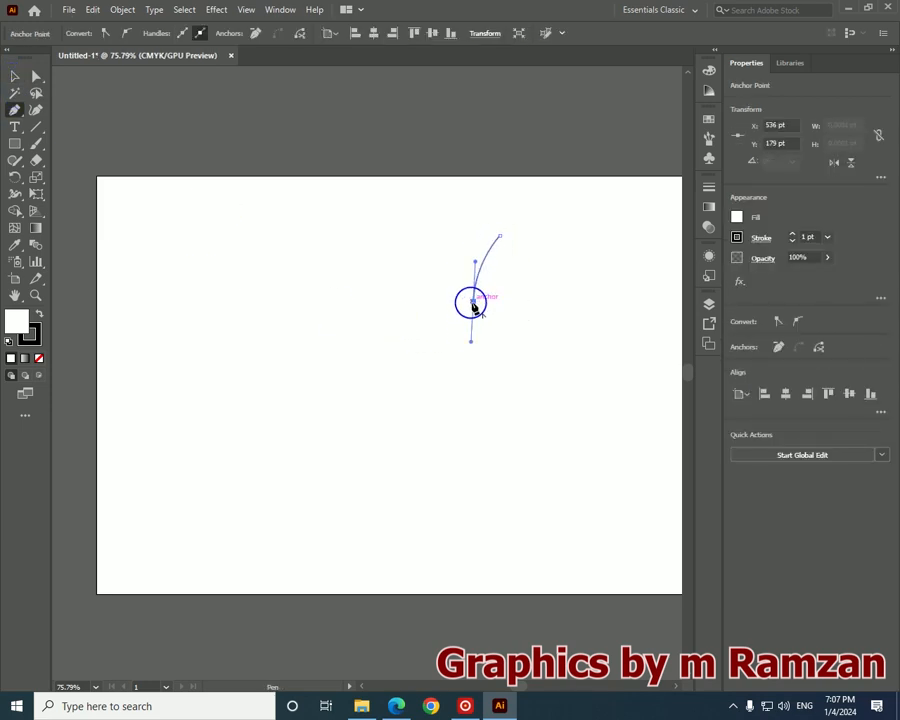
{"action": "left_click_drag", "start_coordinate": [496, 459], "coordinate": [484, 520]}
{"action": "left_click", "coordinate": [496, 460]}
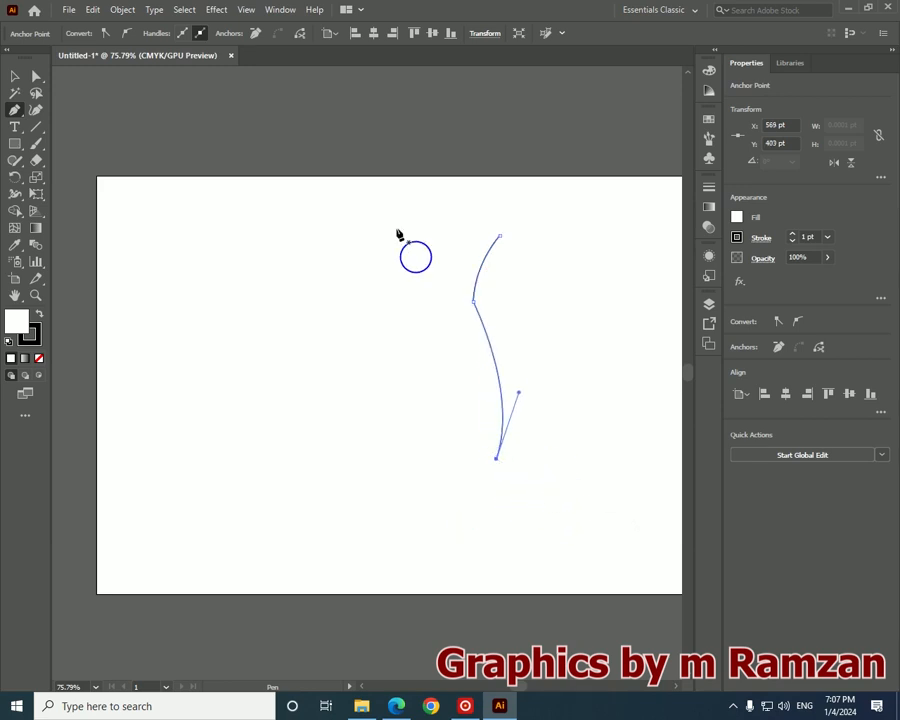
{"action": "left_click", "coordinate": [14, 78]}
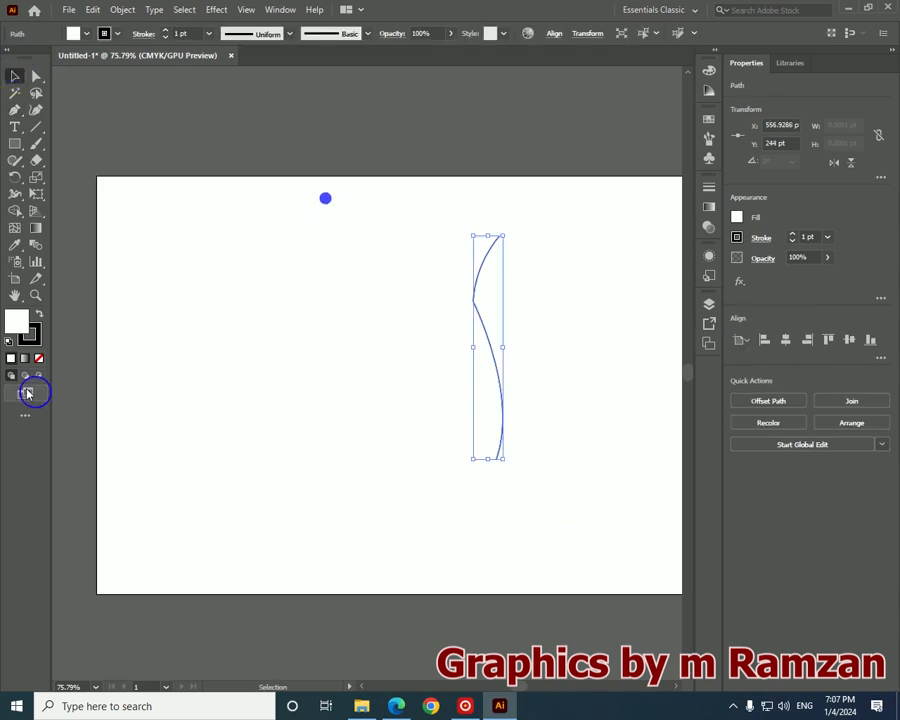
Fill the profile with yellow-green #C9FF06, remove its stroke, and select the path again
{"action": "double_click", "coordinate": [21, 325]}
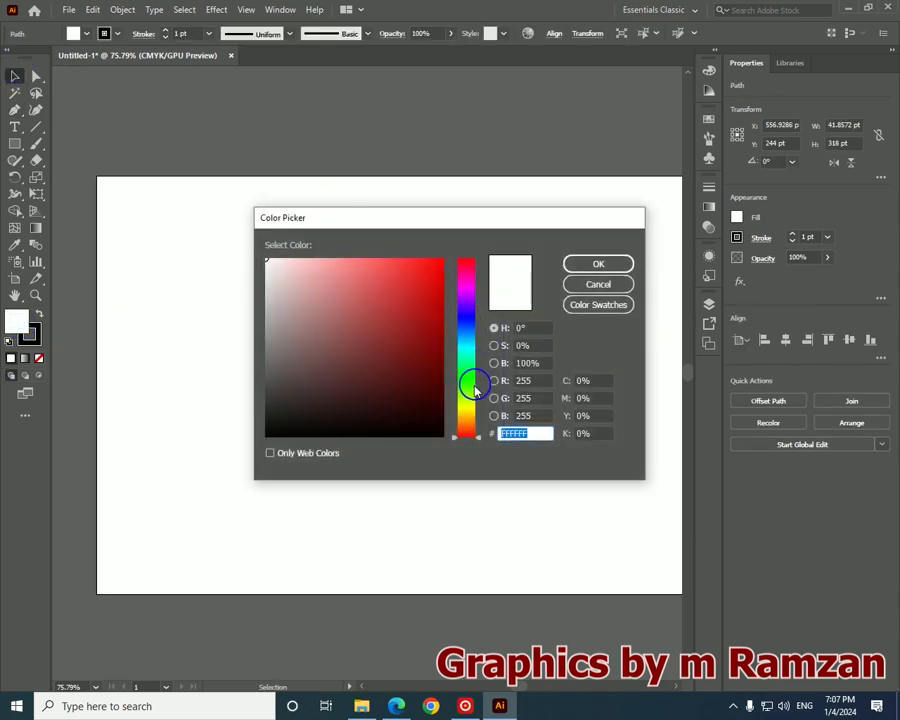
{"action": "left_click", "coordinate": [467, 399]}
{"action": "left_click", "coordinate": [434, 262]}
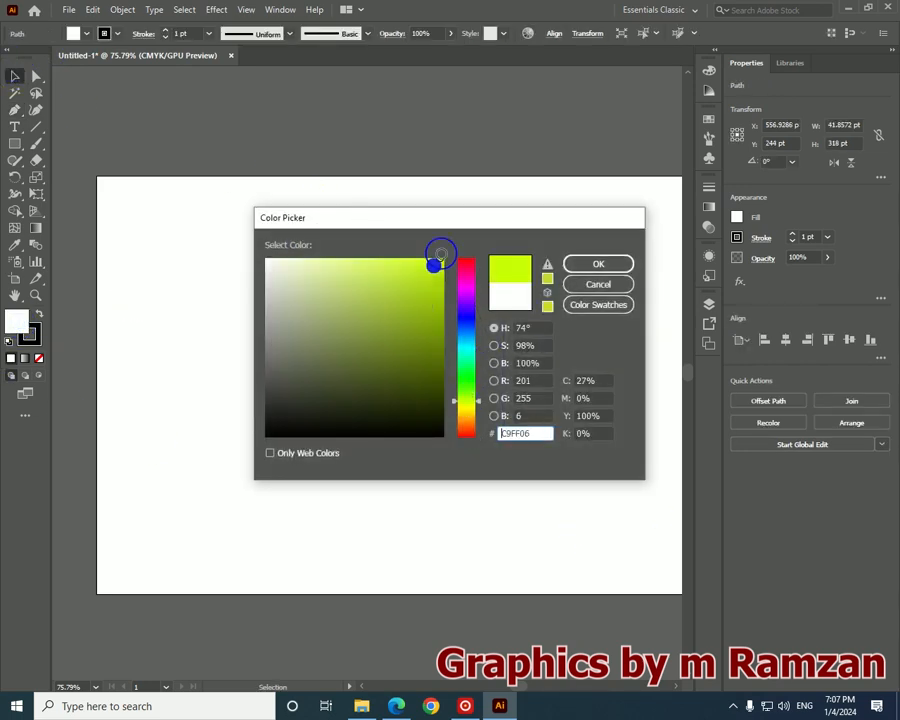
{"action": "left_click", "coordinate": [572, 263]}
{"action": "left_click", "coordinate": [30, 343]}
{"action": "left_click", "coordinate": [39, 359]}
{"action": "left_click", "coordinate": [175, 328]}
{"action": "mouse_move", "coordinate": [368, 202]}
{"action": "left_mouse_down"}
{"action": "mouse_move", "coordinate": [432, 297]}
{"action": "mouse_move", "coordinate": [497, 352]}
{"action": "left_mouse_up"}
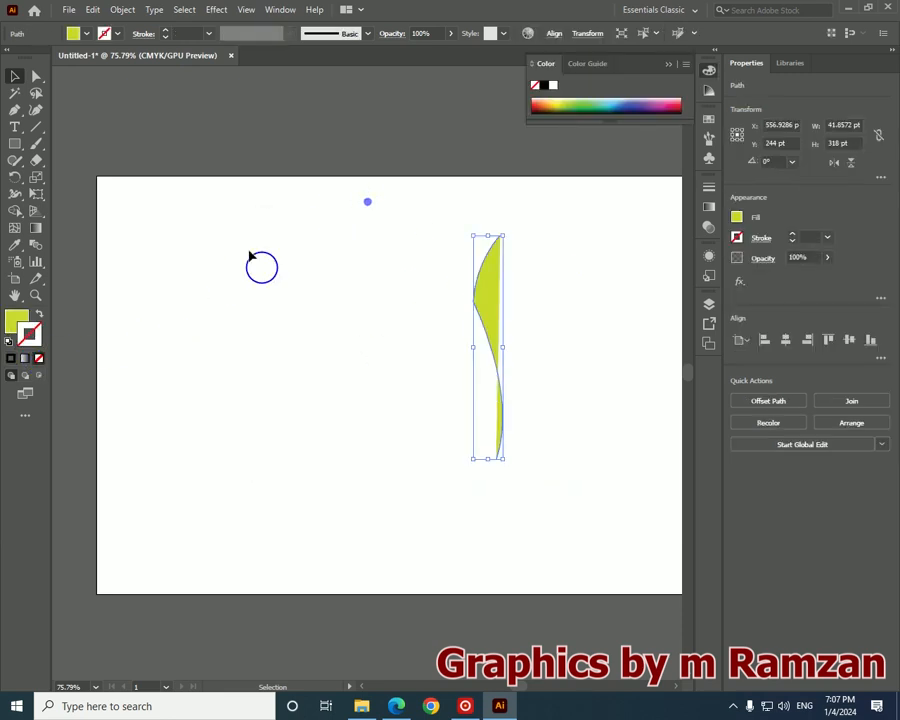
Preview a 3D Extrude & Bevel on the profile with its extended options shown, rotated to 10°, -11° and -4°
{"action": "left_click", "coordinate": [210, 9]}
{"action": "mouse_move", "coordinate": [330, 90]}
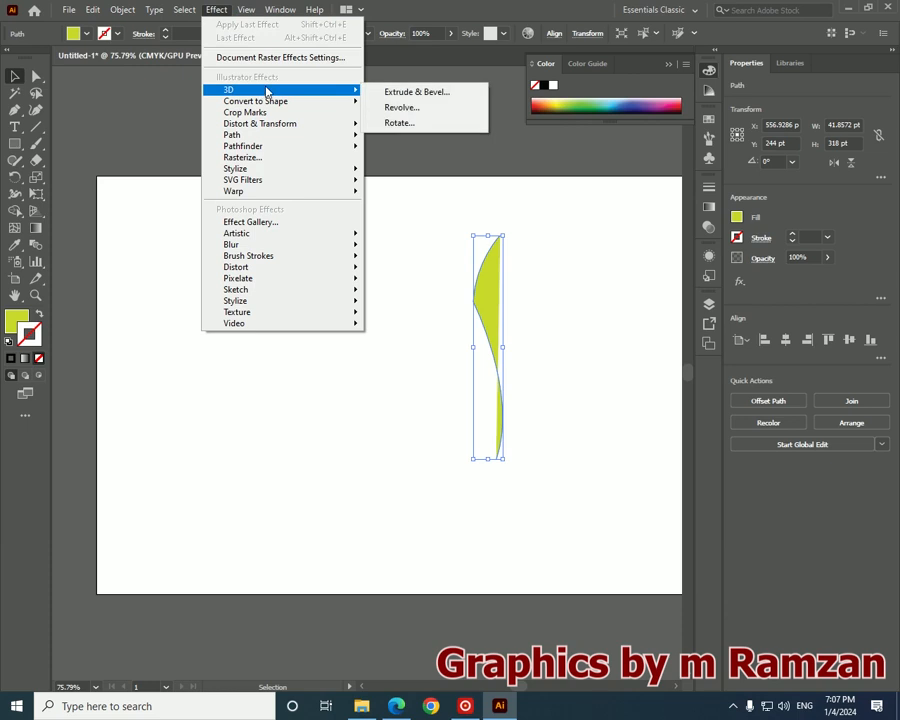
{"action": "left_click", "coordinate": [427, 92]}
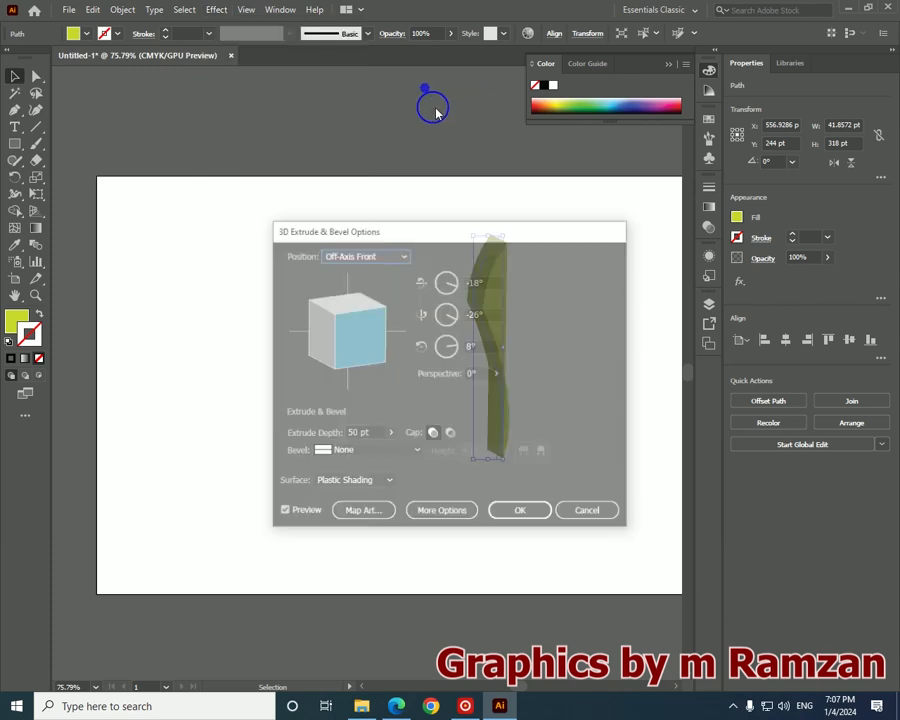
{"action": "left_click_drag", "start_coordinate": [427, 235], "coordinate": [680, 64]}
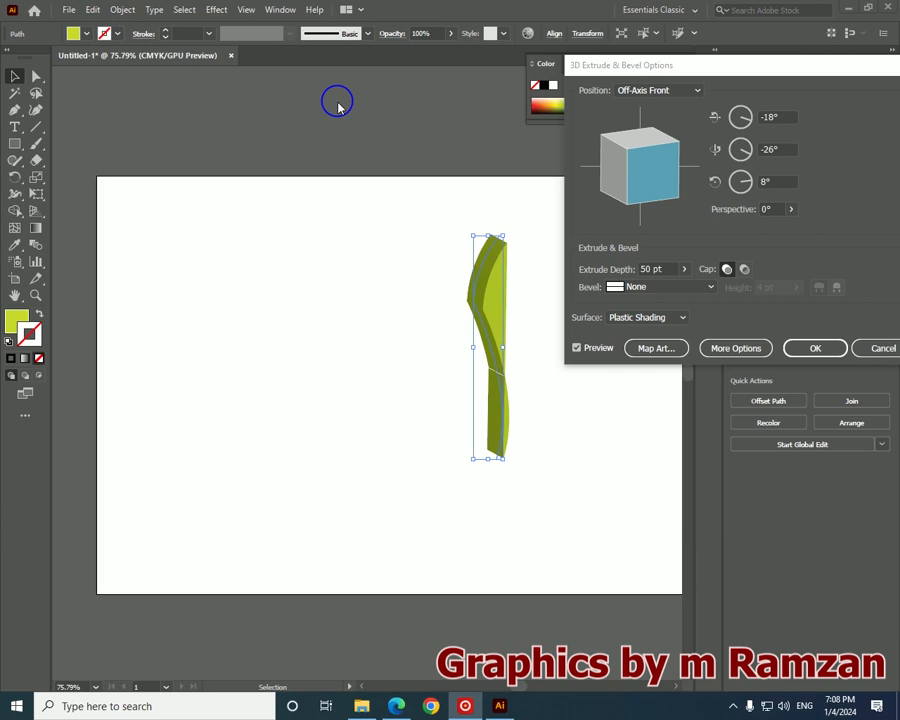
{"action": "left_click", "coordinate": [736, 348]}
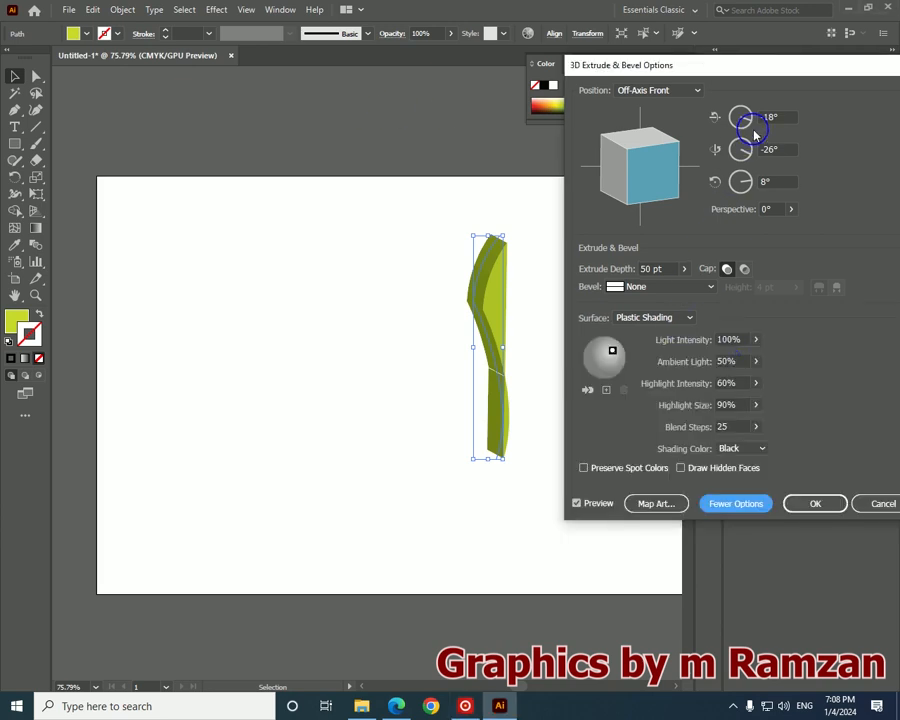
{"action": "mouse_move", "coordinate": [645, 185]}
{"action": "left_mouse_down"}
{"action": "mouse_move", "coordinate": [618, 176]}
{"action": "mouse_move", "coordinate": [649, 161]}
{"action": "left_mouse_up"}
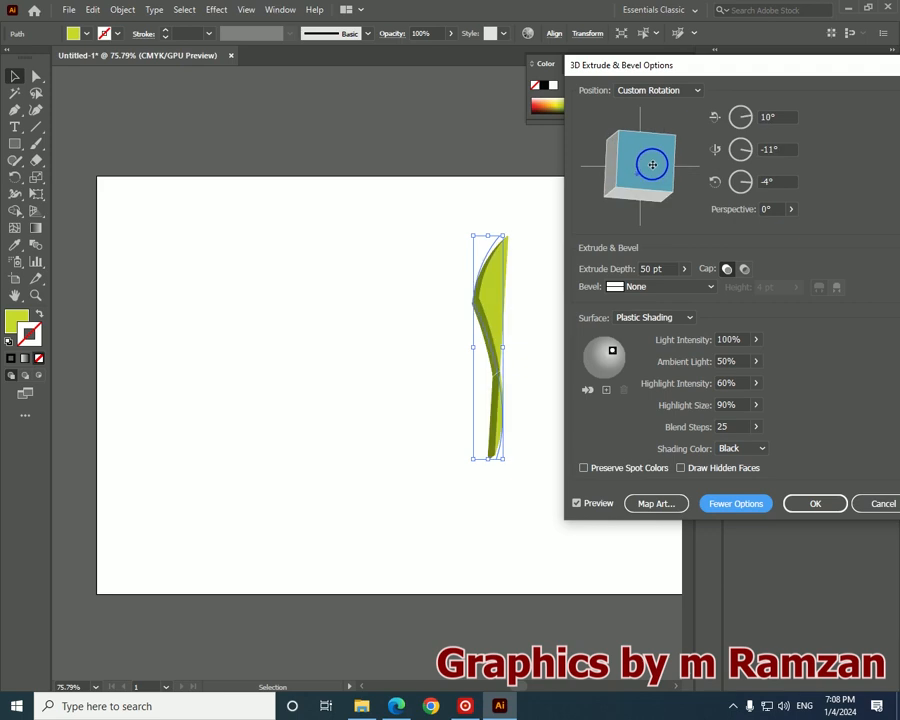
Try the Complex 2 bevel and switch the extrusion's bevel to Rolling
{"action": "left_click", "coordinate": [668, 286]}
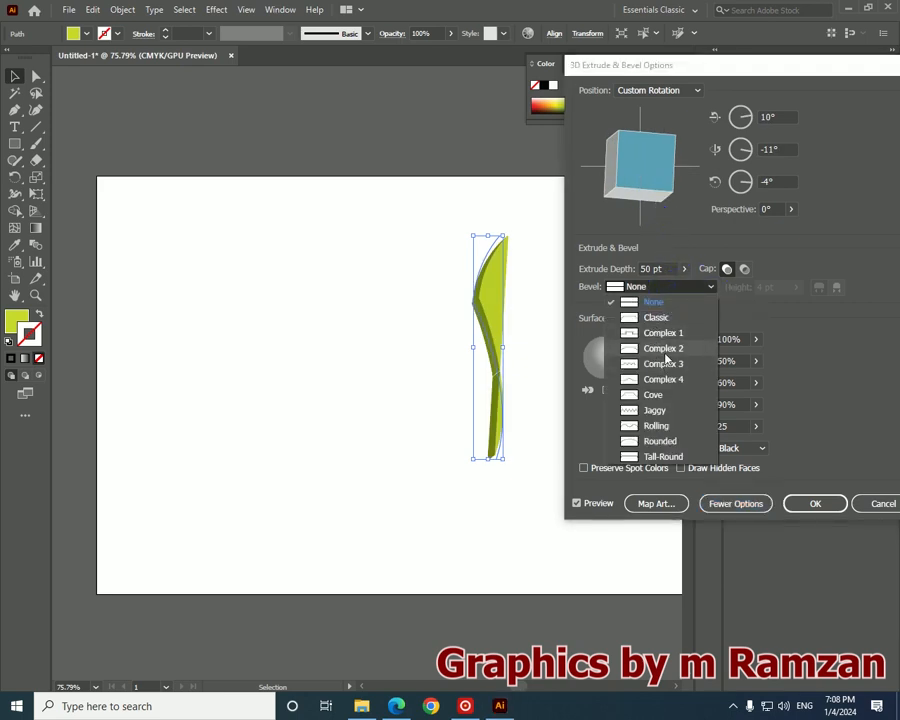
{"action": "left_click", "coordinate": [665, 350]}
{"action": "left_click", "coordinate": [667, 287]}
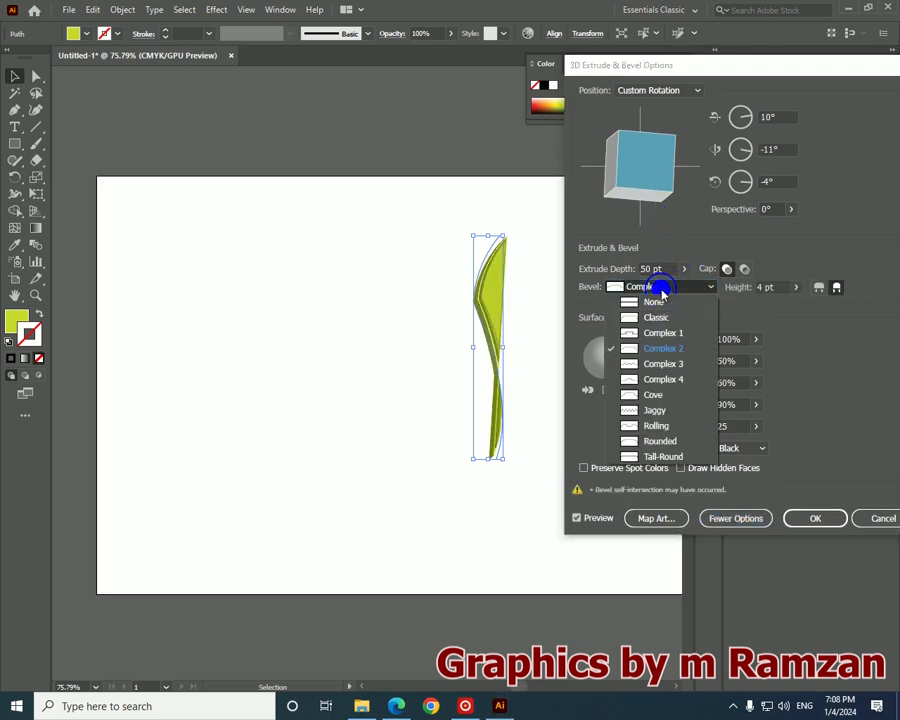
{"action": "left_click", "coordinate": [657, 425]}
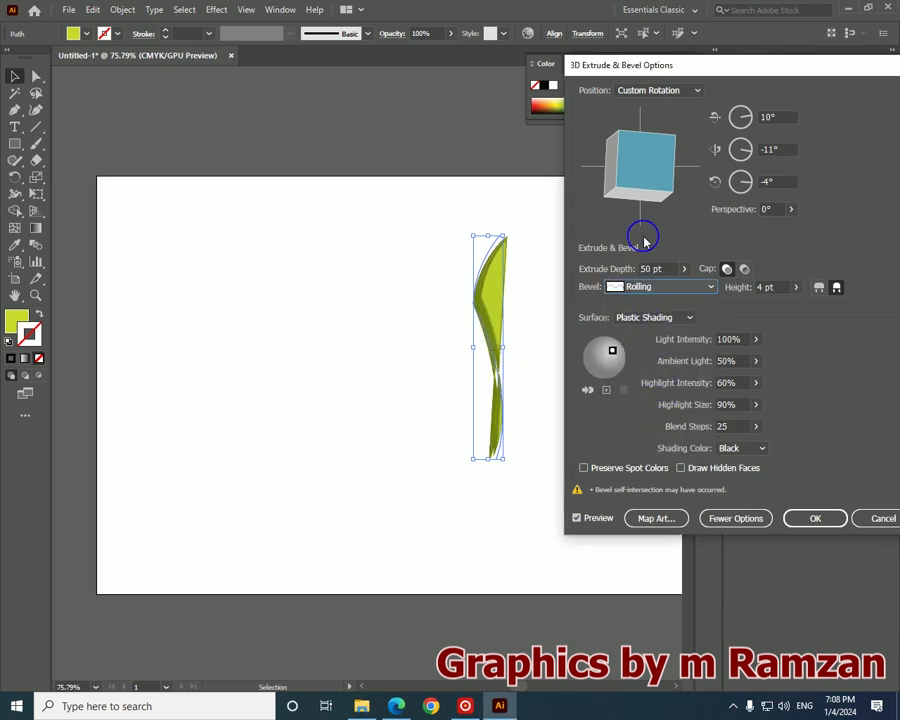
Reduce the extrude depth to 0 pt, set the bevel to None, and raise the extrude depth to 278 pt
{"action": "left_click", "coordinate": [684, 268]}
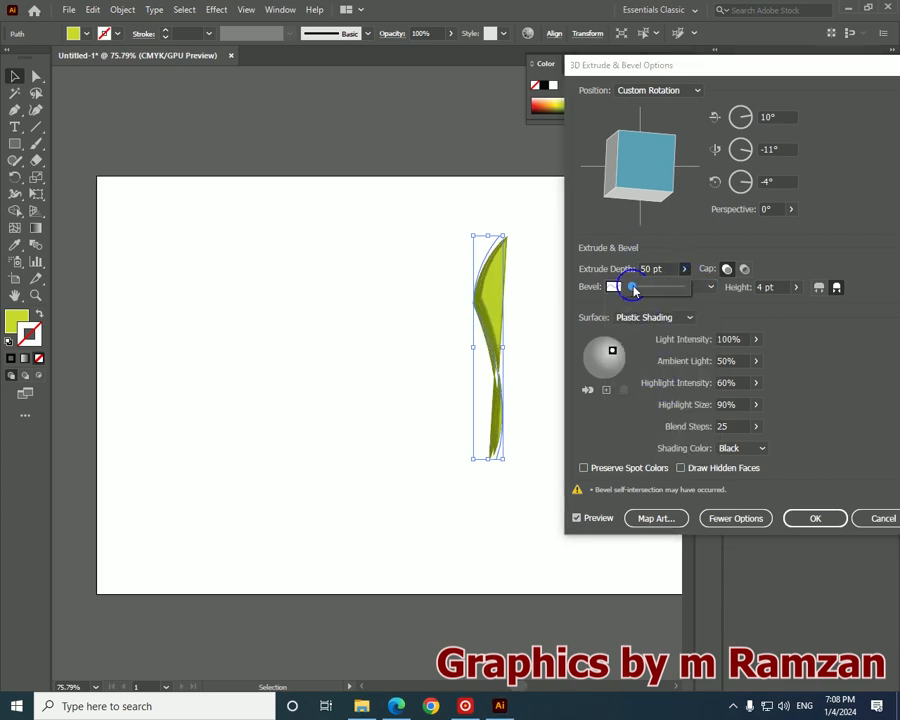
{"action": "left_click_drag", "start_coordinate": [632, 287], "coordinate": [612, 285]}
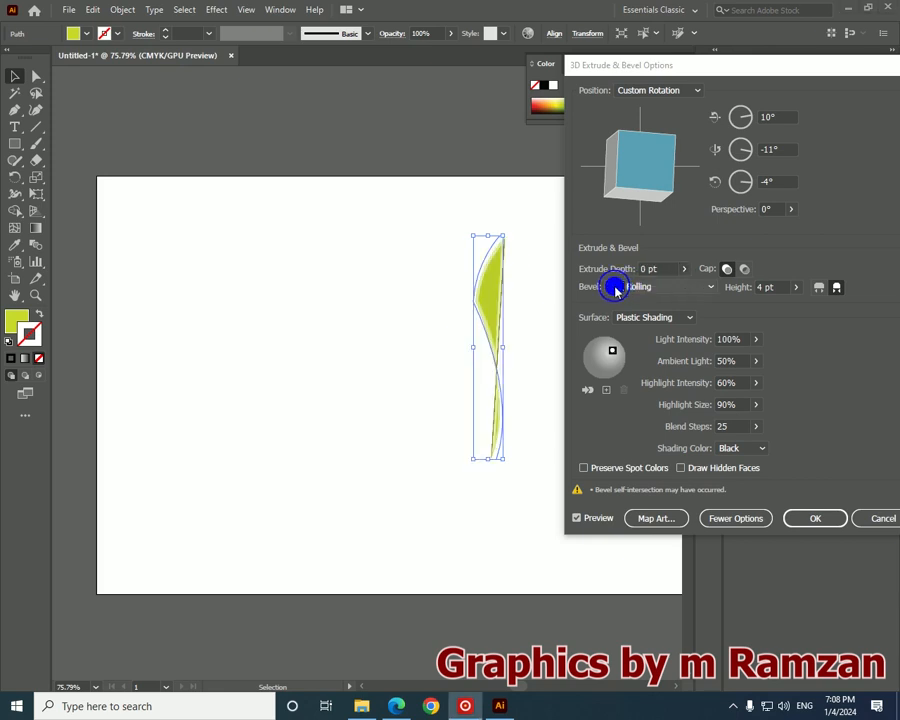
{"action": "left_click", "coordinate": [642, 288]}
{"action": "left_click", "coordinate": [648, 300]}
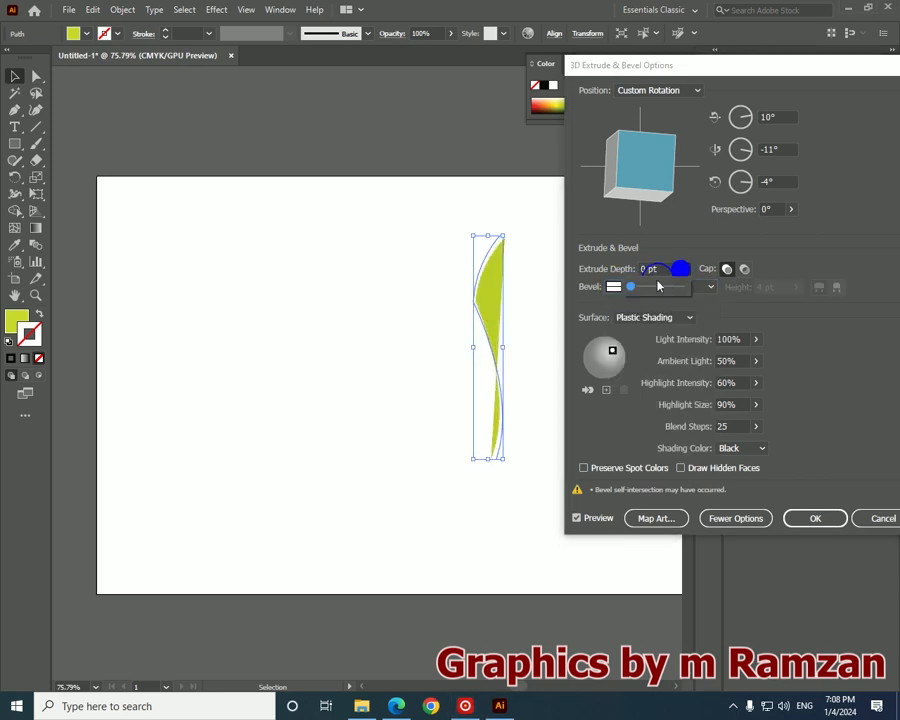
{"action": "left_click_drag", "start_coordinate": [628, 288], "coordinate": [637, 289]}
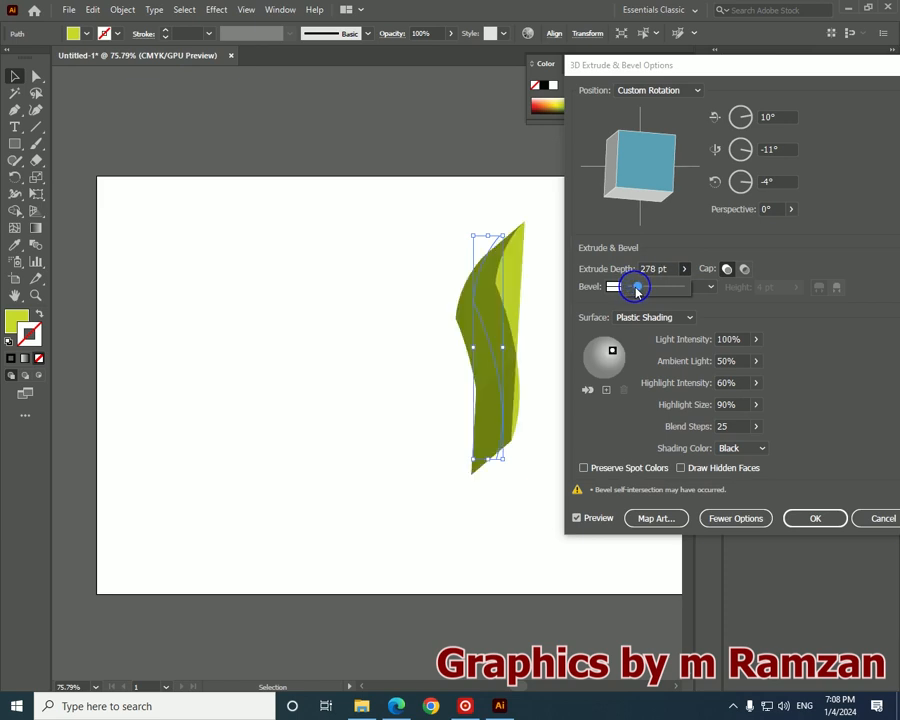
Rotate the extruded profile to 0°, -7° and -4°, and set its perspective to 76° after trying 127°
{"action": "mouse_move", "coordinate": [631, 177]}
{"action": "left_mouse_down"}
{"action": "mouse_move", "coordinate": [651, 181]}
{"action": "mouse_move", "coordinate": [627, 186]}
{"action": "left_mouse_up"}
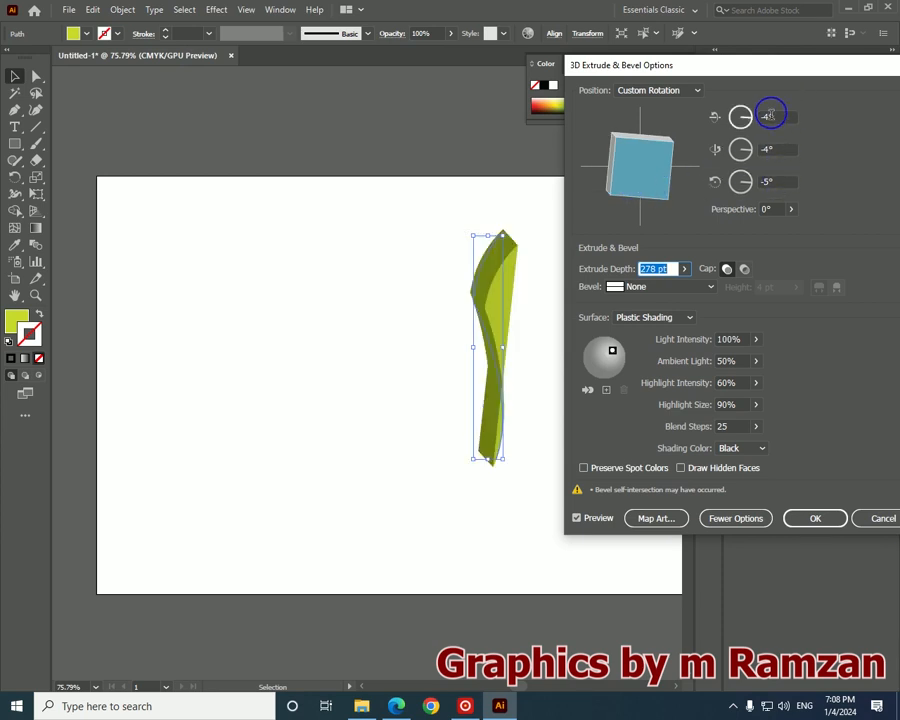
{"action": "left_click", "coordinate": [791, 209]}
{"action": "left_click_drag", "start_coordinate": [737, 229], "coordinate": [777, 229]}
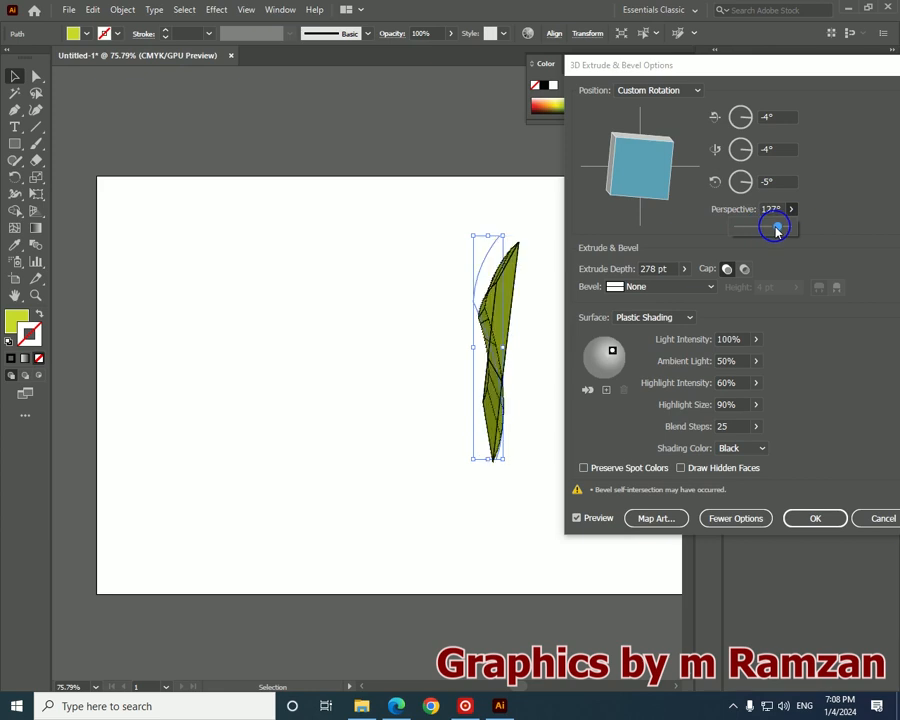
{"action": "mouse_move", "coordinate": [661, 159]}
{"action": "left_mouse_down"}
{"action": "mouse_move", "coordinate": [671, 149]}
{"action": "mouse_move", "coordinate": [663, 157]}
{"action": "left_mouse_up"}
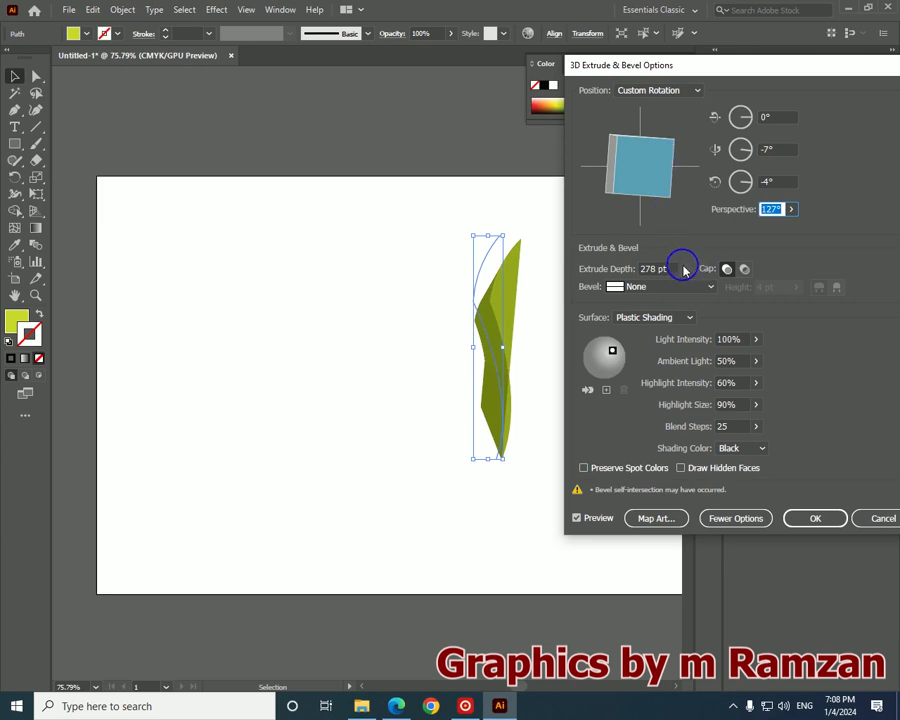
{"action": "left_click", "coordinate": [791, 209]}
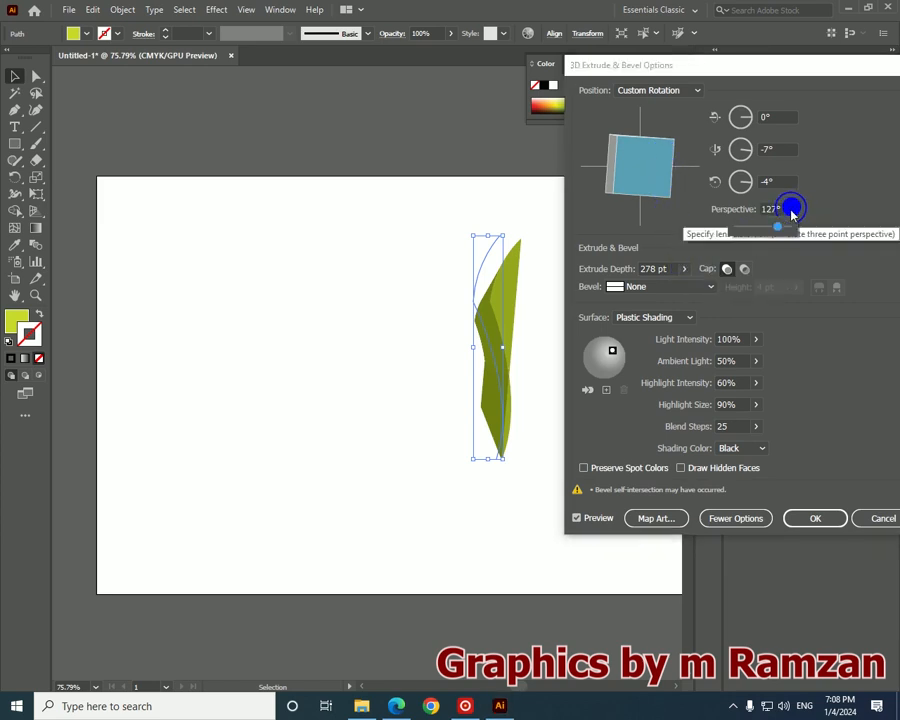
{"action": "left_click_drag", "start_coordinate": [778, 229], "coordinate": [763, 227]}
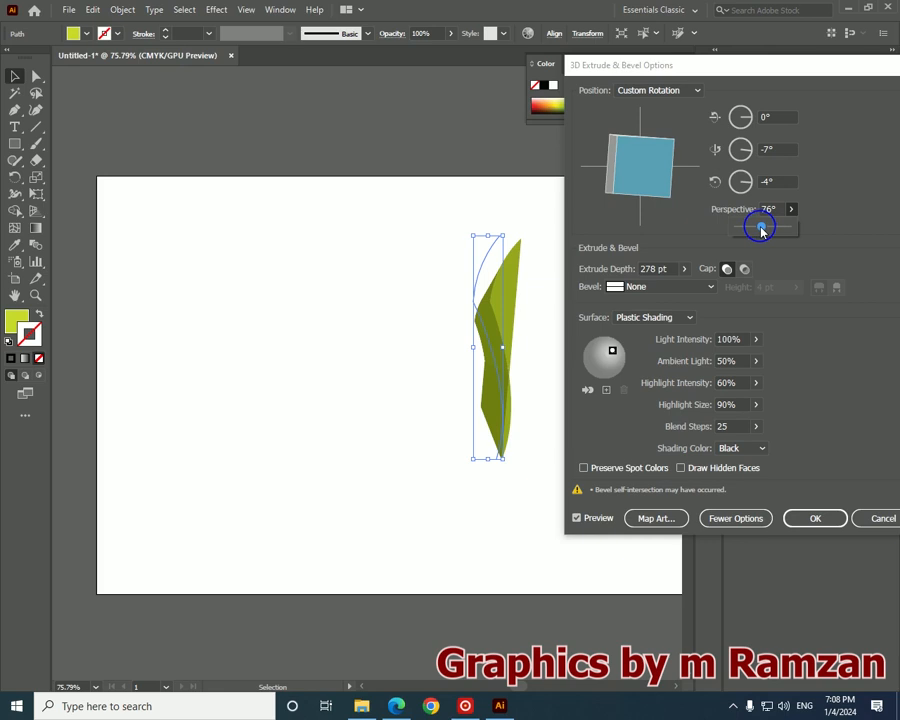
Check the extrusion's surface types, keep Plastic Shading, and move the light to the right edge of the shading sphere
{"action": "left_click", "coordinate": [667, 318]}
{"action": "left_click", "coordinate": [667, 318]}
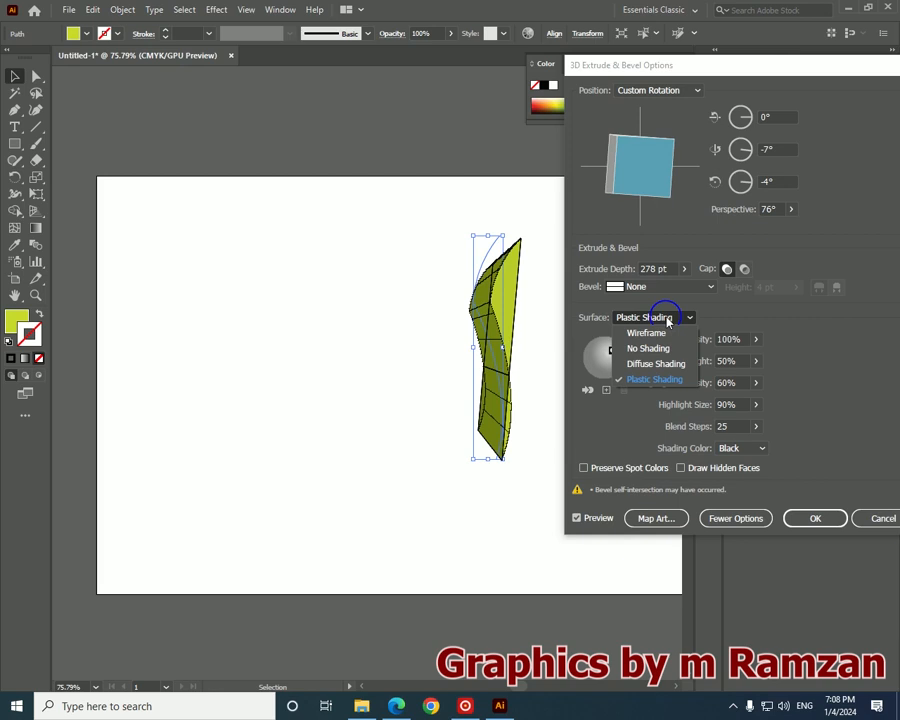
{"action": "left_click", "coordinate": [667, 318]}
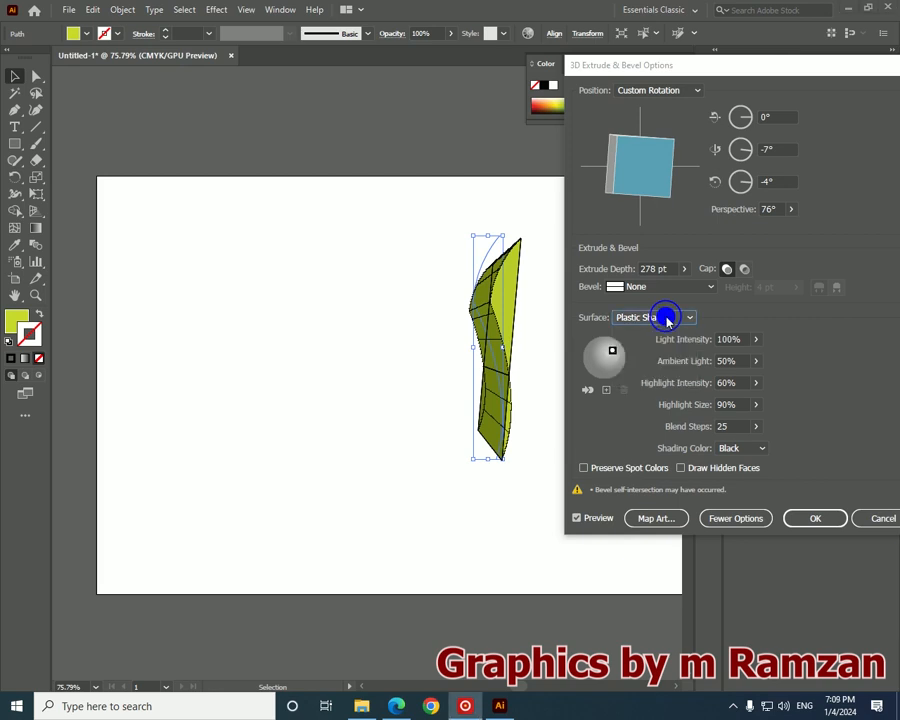
{"action": "left_click", "coordinate": [614, 350]}
{"action": "left_click_drag", "start_coordinate": [615, 352], "coordinate": [621, 358]}
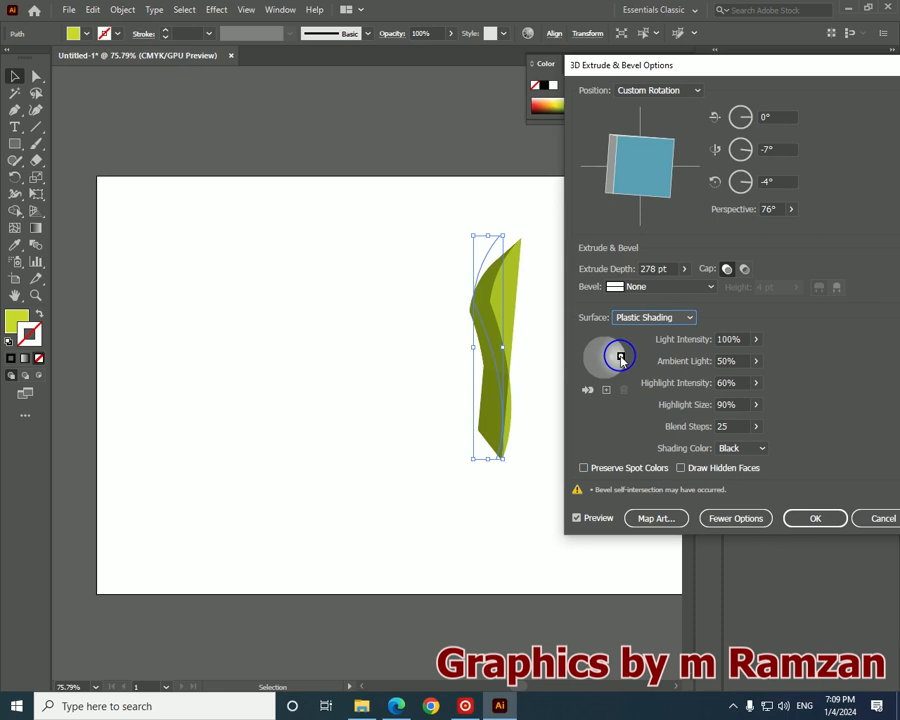
Set the extrusion's ambient light to 58%, highlight intensity to 89% and blend steps to 182
{"action": "left_click", "coordinate": [755, 340]}
{"action": "mouse_move", "coordinate": [754, 362]}
{"action": "left_mouse_down"}
{"action": "mouse_move", "coordinate": [736, 362]}
{"action": "mouse_move", "coordinate": [764, 356]}
{"action": "mouse_move", "coordinate": [760, 362]}
{"action": "left_mouse_up"}
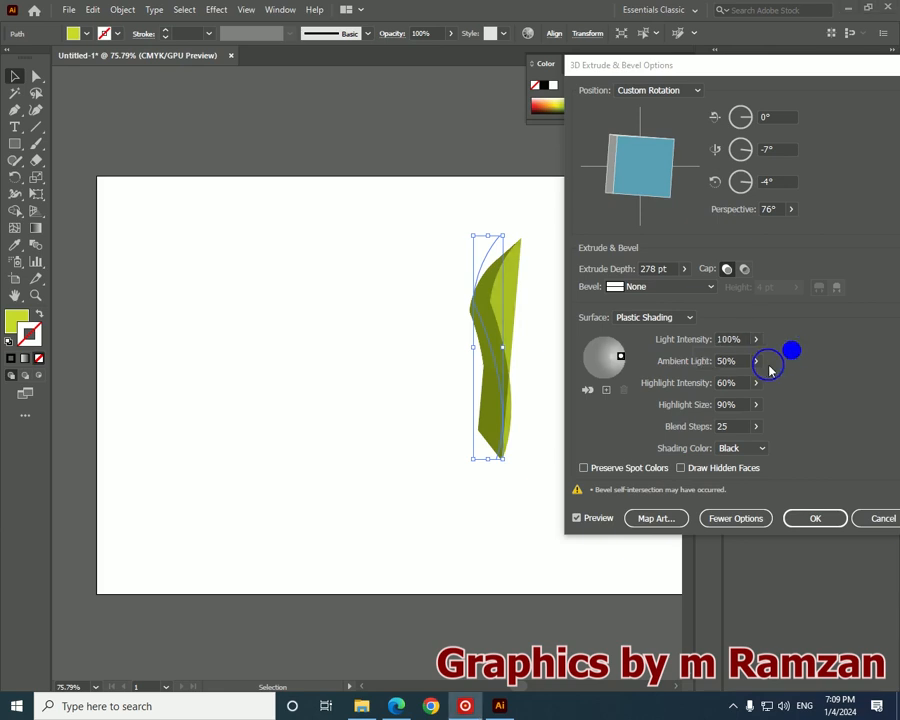
{"action": "left_click", "coordinate": [758, 363]}
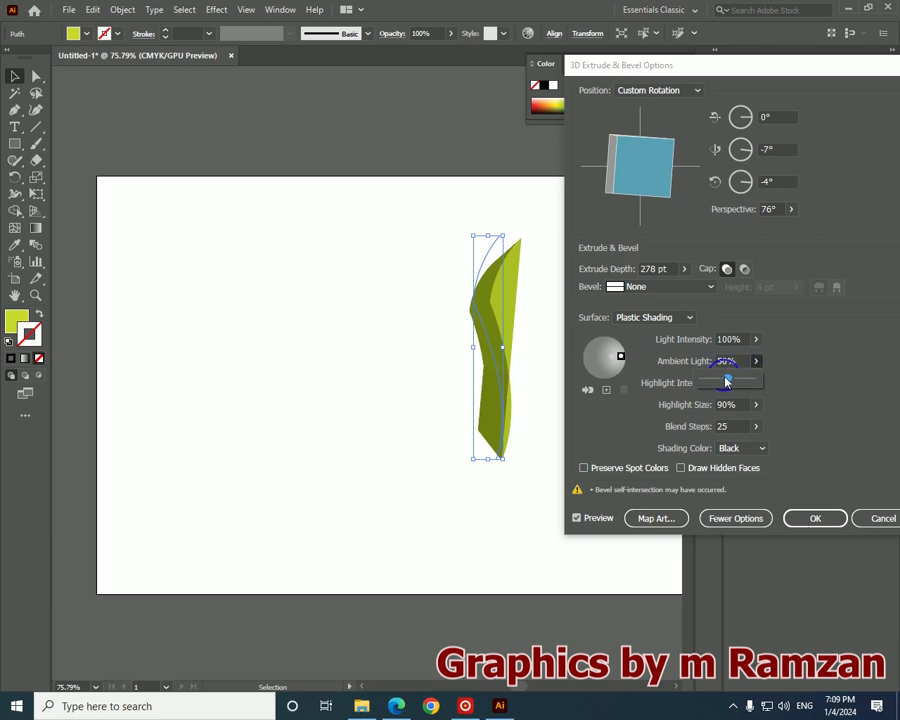
{"action": "mouse_move", "coordinate": [727, 382]}
{"action": "left_mouse_down"}
{"action": "mouse_move", "coordinate": [740, 382]}
{"action": "mouse_move", "coordinate": [731, 385]}
{"action": "left_mouse_up"}
{"action": "left_click", "coordinate": [756, 383]}
{"action": "mouse_move", "coordinate": [733, 398]}
{"action": "left_mouse_down"}
{"action": "mouse_move", "coordinate": [722, 403]}
{"action": "mouse_move", "coordinate": [748, 404]}
{"action": "left_mouse_up"}
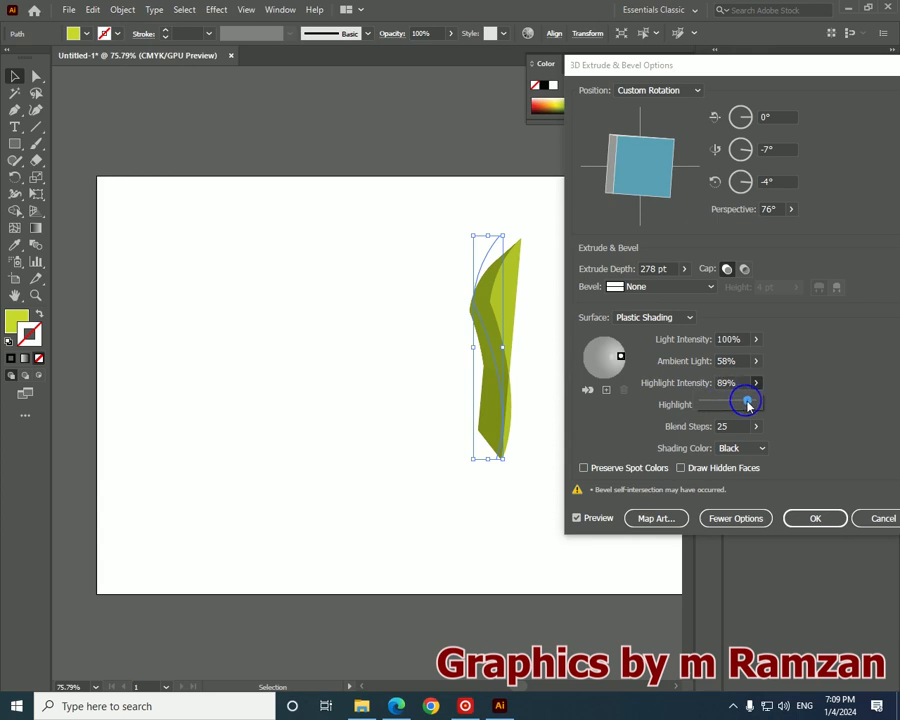
{"action": "left_click", "coordinate": [787, 405]}
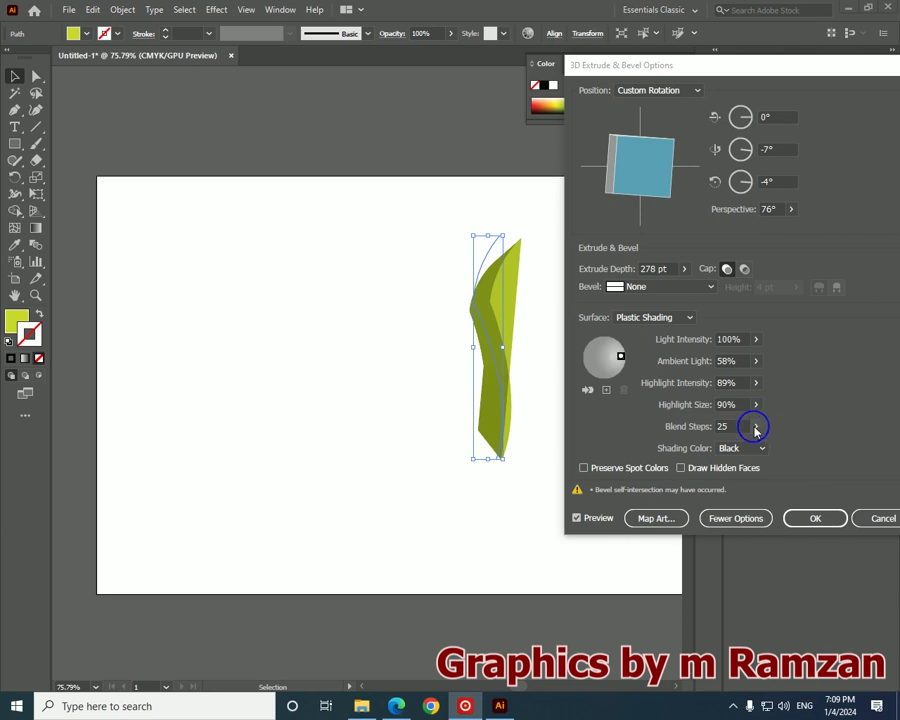
{"action": "left_click", "coordinate": [755, 428]}
{"action": "left_click_drag", "start_coordinate": [705, 446], "coordinate": [738, 446]}
Look through the shading color choices, rotate the extrusion slightly once more, and cancel the Extrude & Bevel effect
{"action": "left_click", "coordinate": [731, 449]}
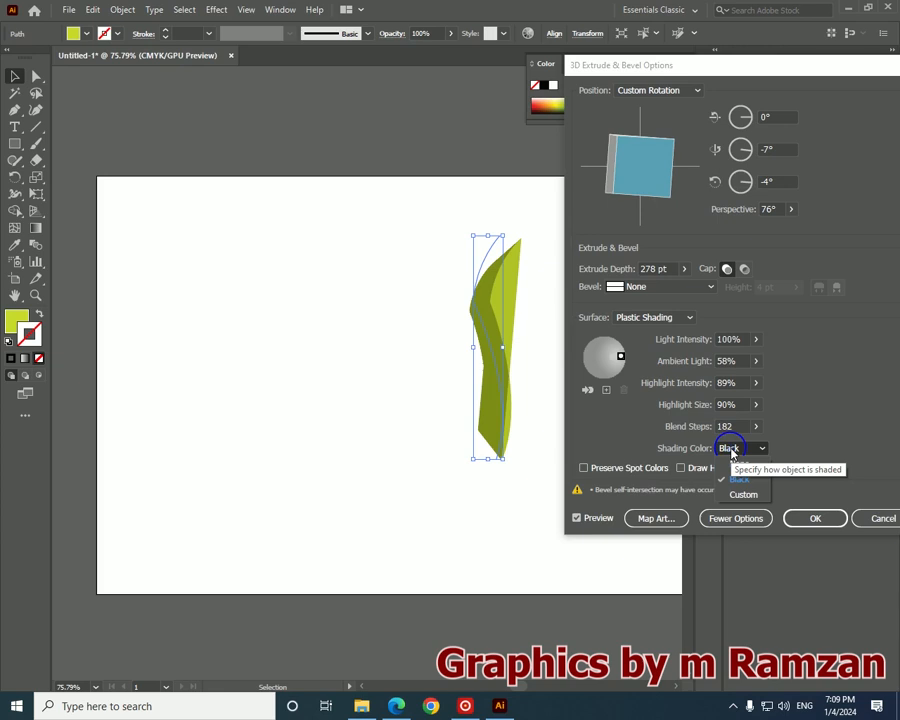
{"action": "left_click", "coordinate": [731, 449]}
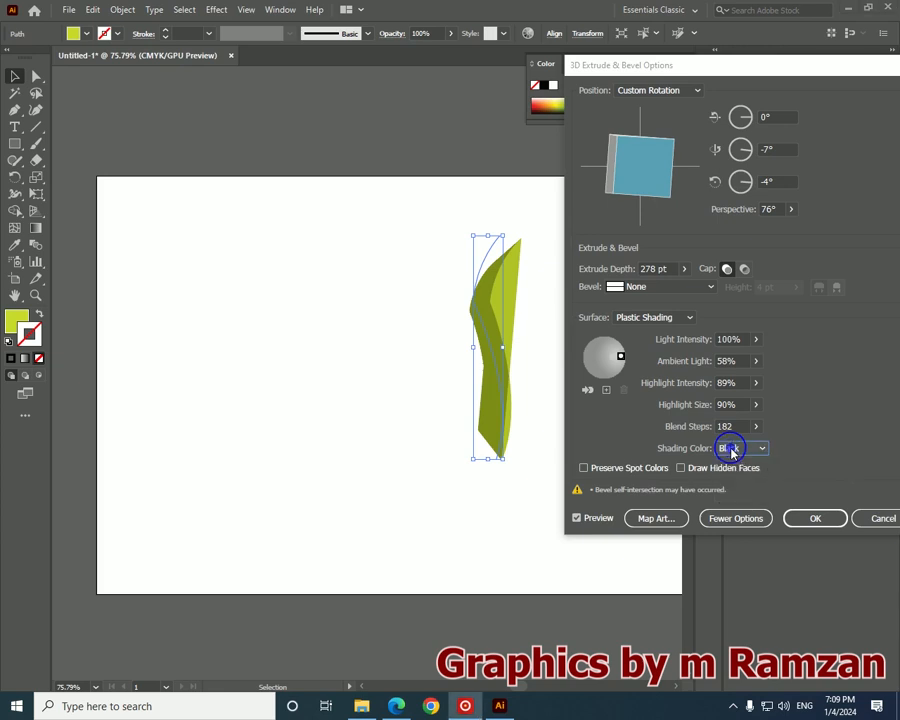
{"action": "left_click", "coordinate": [730, 448]}
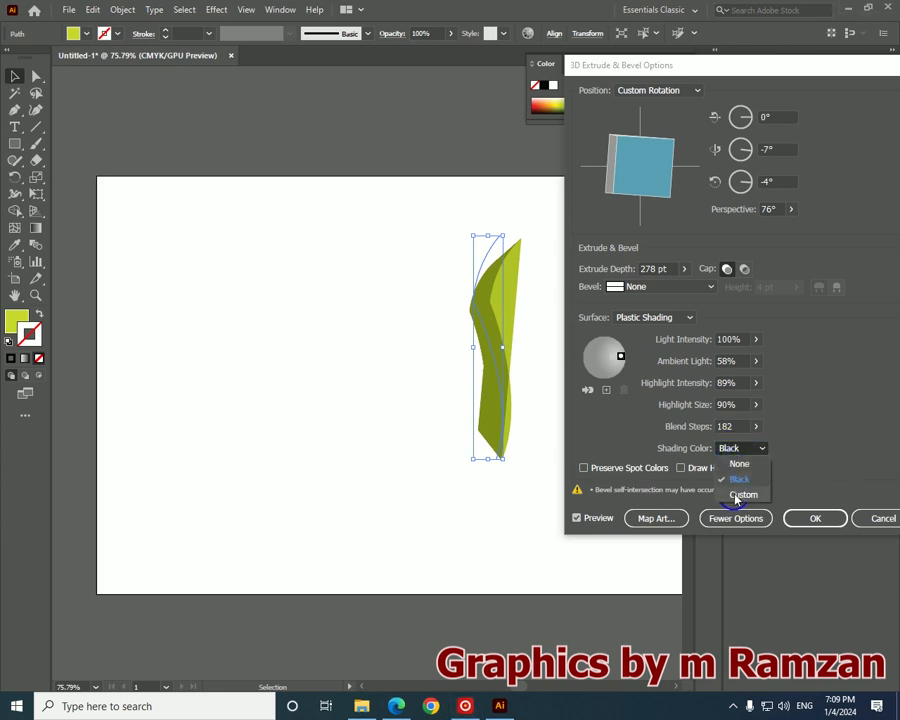
{"action": "mouse_move", "coordinate": [626, 196]}
{"action": "left_mouse_down"}
{"action": "mouse_move", "coordinate": [644, 196]}
{"action": "mouse_move", "coordinate": [653, 175]}
{"action": "mouse_move", "coordinate": [641, 178]}
{"action": "left_mouse_up"}
{"action": "left_click", "coordinate": [878, 518]}
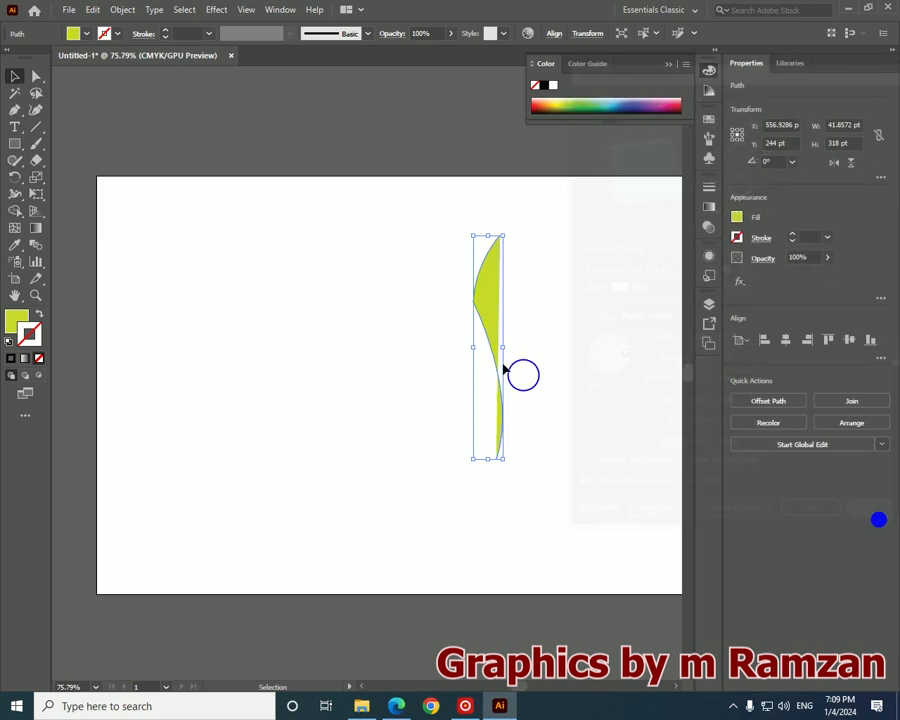
Try the 3D Rotate effect on the profile at -18°, -54° and 10°, and cancel it
{"action": "left_click", "coordinate": [216, 9]}
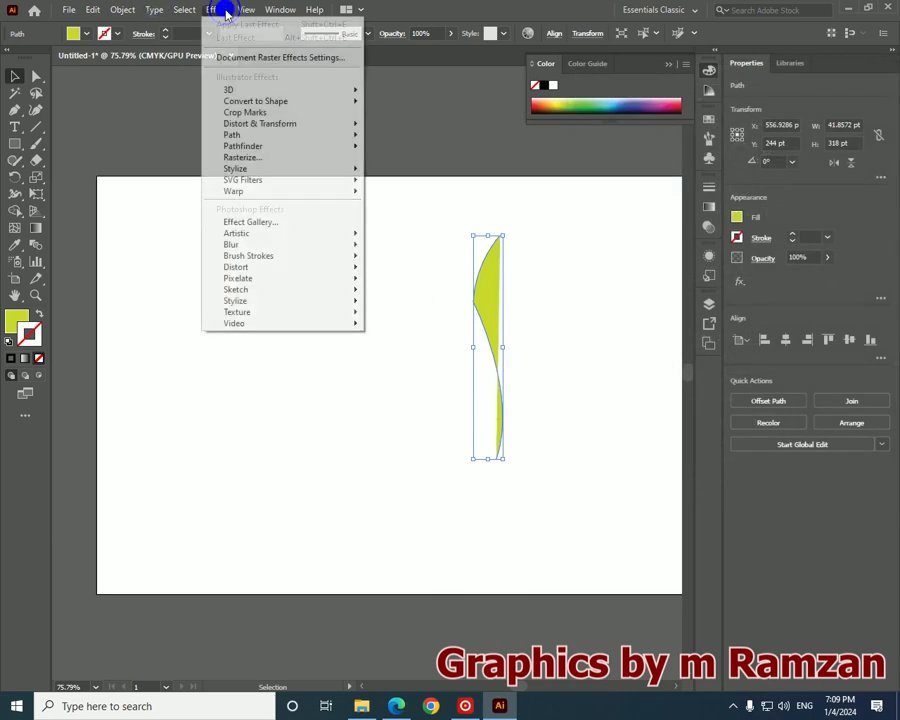
{"action": "mouse_move", "coordinate": [340, 90]}
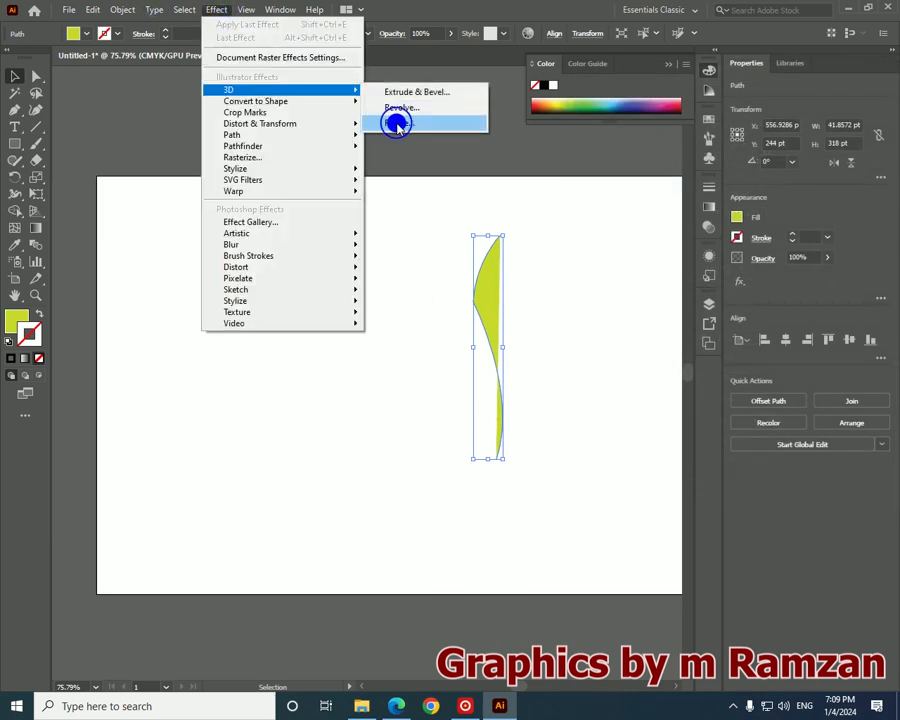
{"action": "left_click", "coordinate": [397, 124]}
{"action": "left_click_drag", "start_coordinate": [629, 171], "coordinate": [655, 177]}
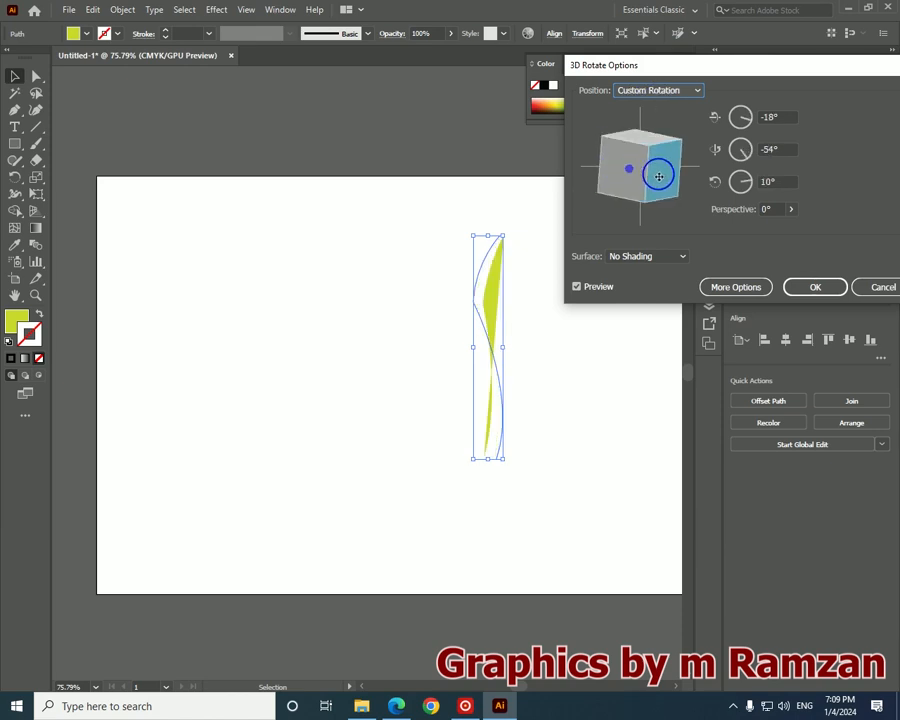
{"action": "left_click", "coordinate": [884, 287]}
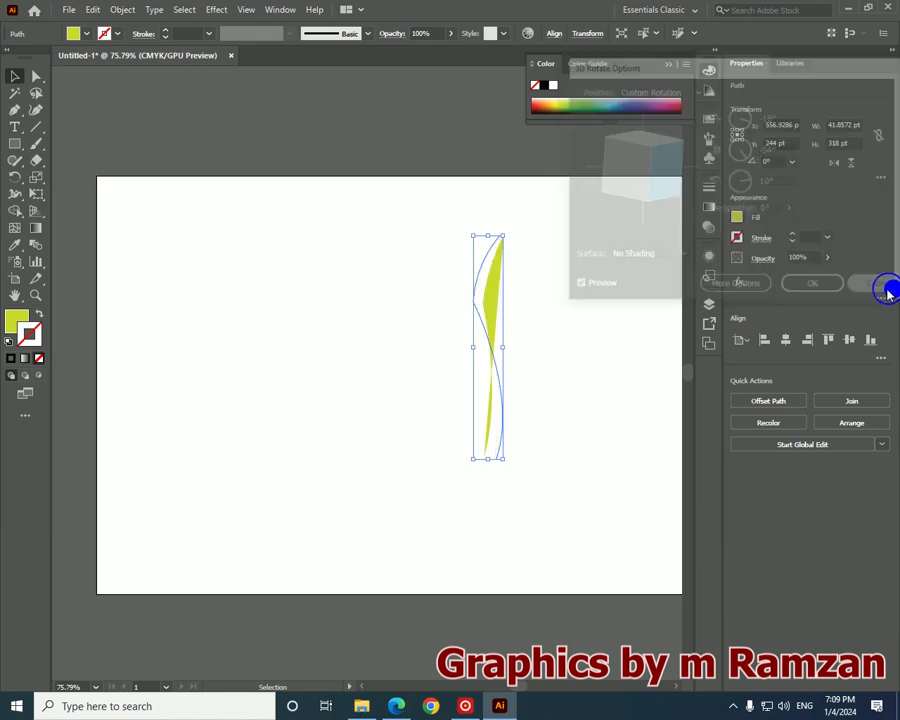
Start a 3D Revolve on the profile, rotate it to -10°, -17° and 7°, and show the extended surface options
{"action": "left_click", "coordinate": [228, 10]}
{"action": "mouse_move", "coordinate": [272, 91]}
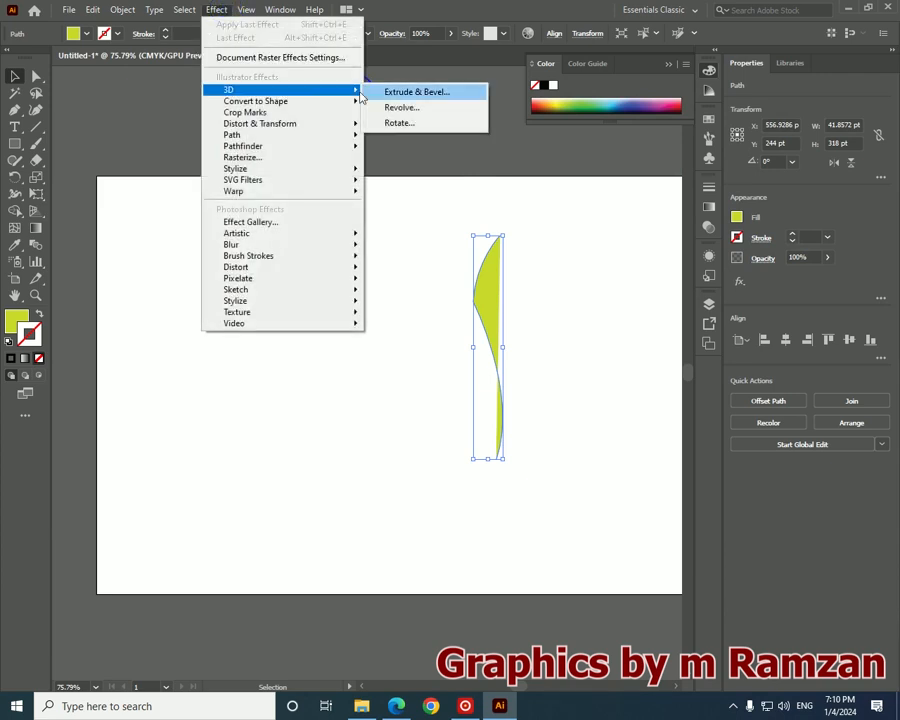
{"action": "left_click", "coordinate": [398, 108]}
{"action": "left_click_drag", "start_coordinate": [642, 136], "coordinate": [654, 162]}
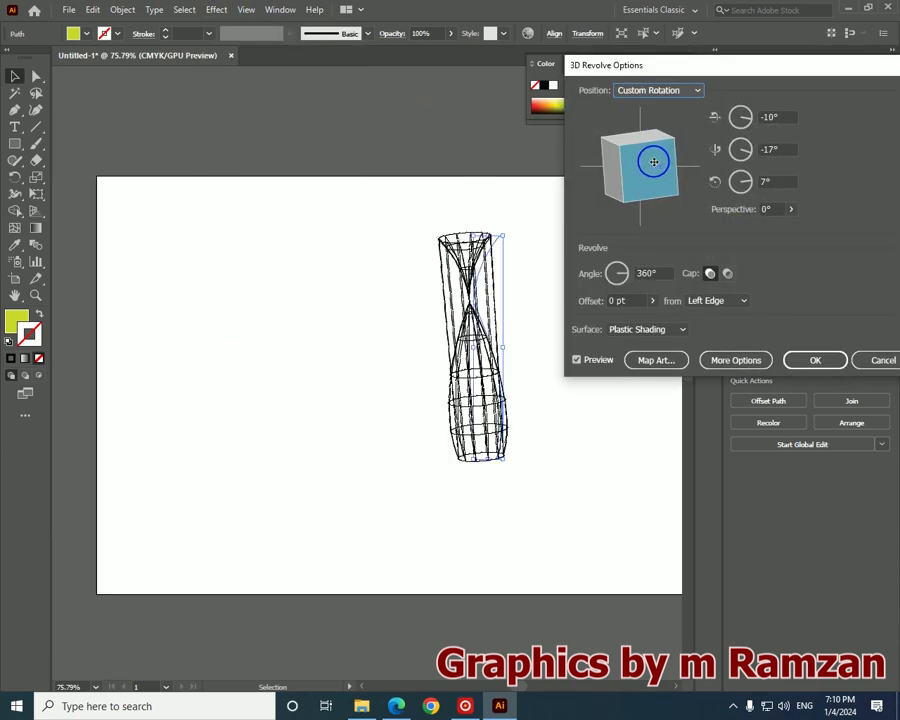
{"action": "left_click", "coordinate": [735, 360]}
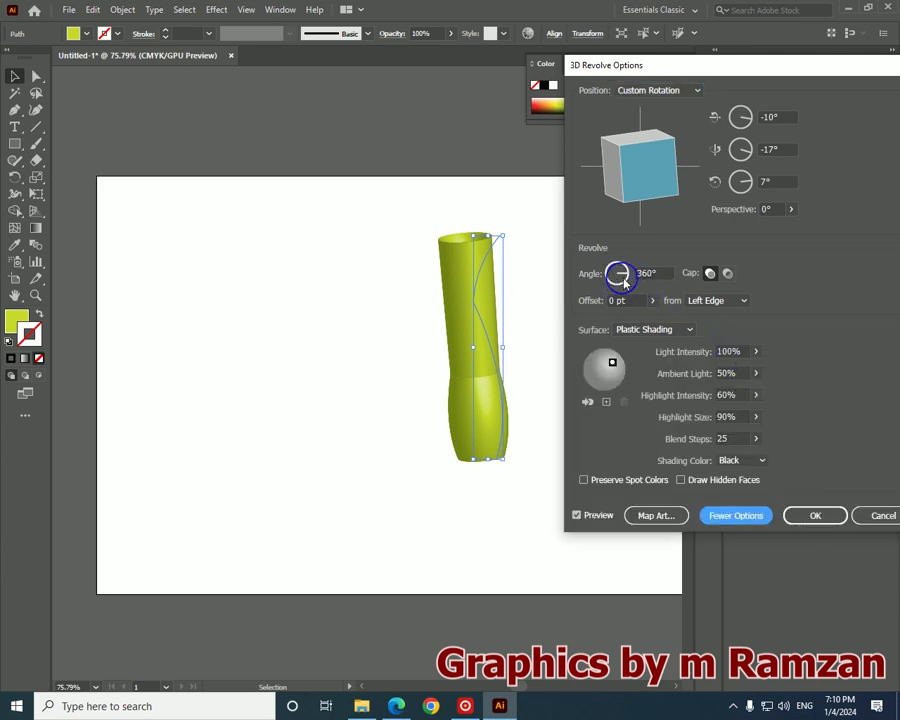
Try a partial revolve angle of 274° on the profile and set the angle back to 360°
{"action": "mouse_move", "coordinate": [624, 278]}
{"action": "left_mouse_down"}
{"action": "mouse_move", "coordinate": [633, 273]}
{"action": "mouse_move", "coordinate": [619, 278]}
{"action": "left_mouse_up"}
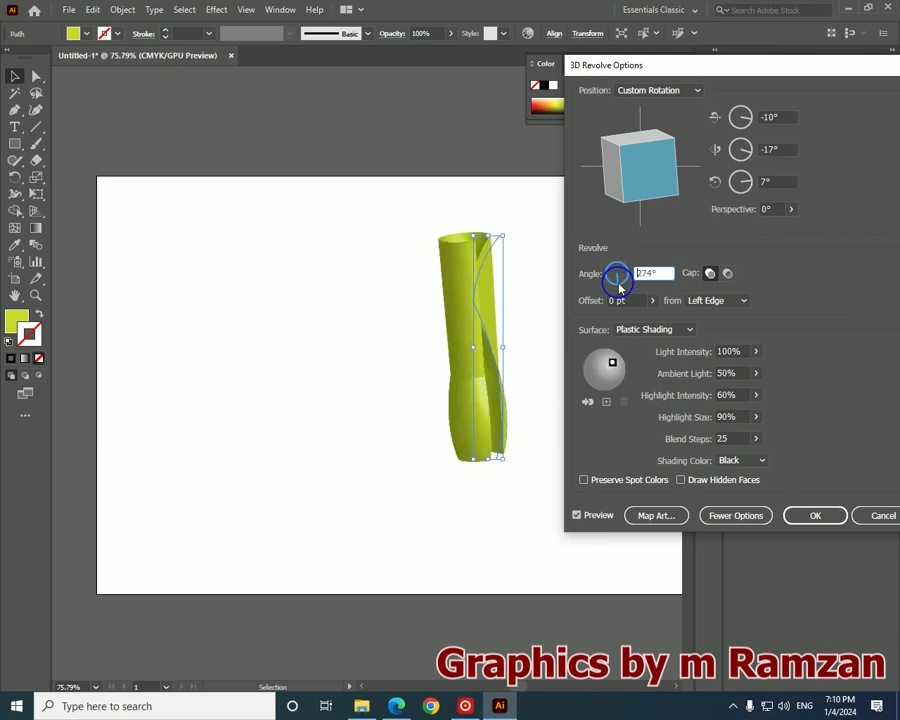
{"action": "left_click_drag", "start_coordinate": [654, 272], "coordinate": [596, 251]}
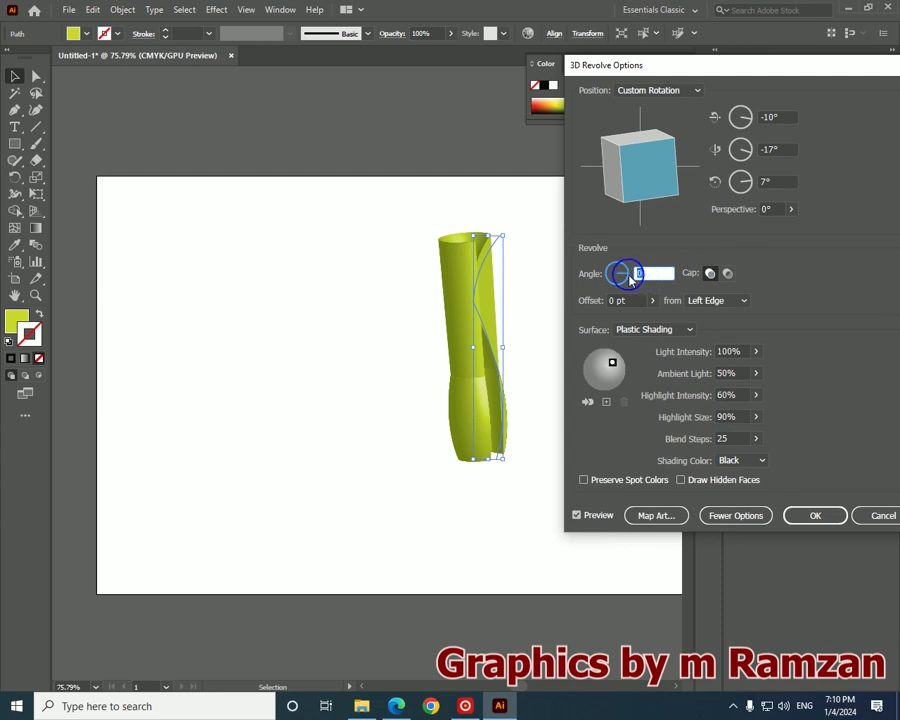
{"action": "type", "text": "36"}
Turn the revolve's cap off for a hollow appearance and rotate the shape to -25°, -11° and 6°
{"action": "left_click_drag", "start_coordinate": [640, 168], "coordinate": [662, 164]}
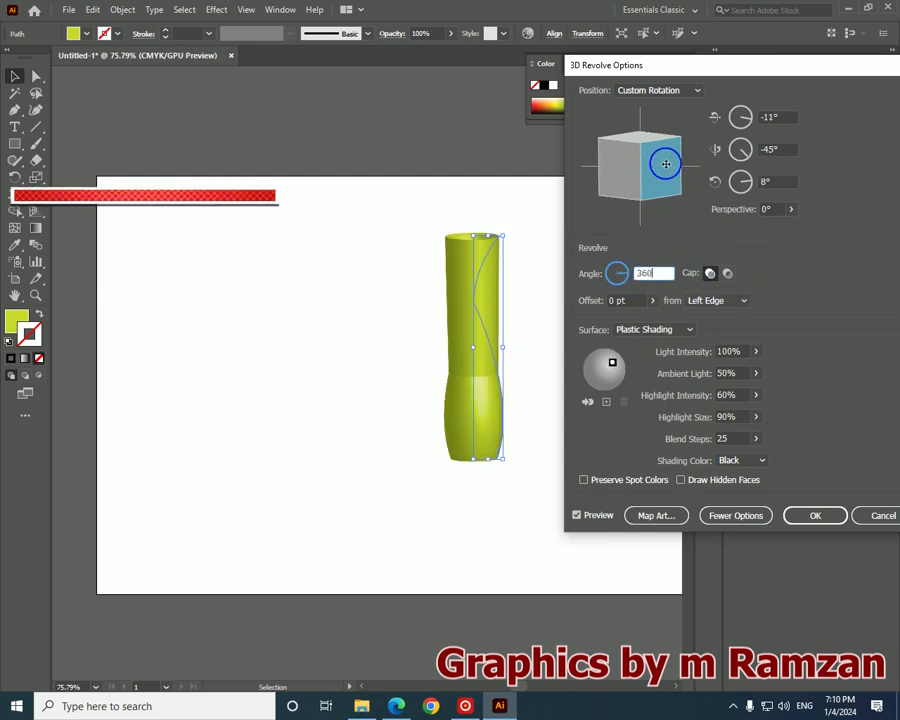
{"action": "left_click", "coordinate": [733, 272]}
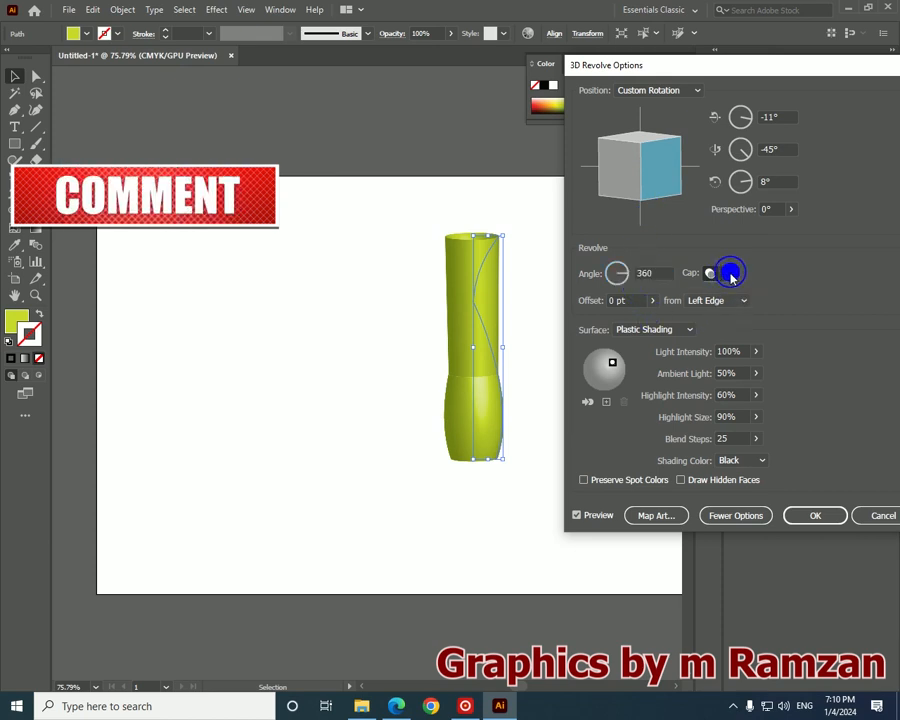
{"action": "left_click_drag", "start_coordinate": [655, 165], "coordinate": [648, 131]}
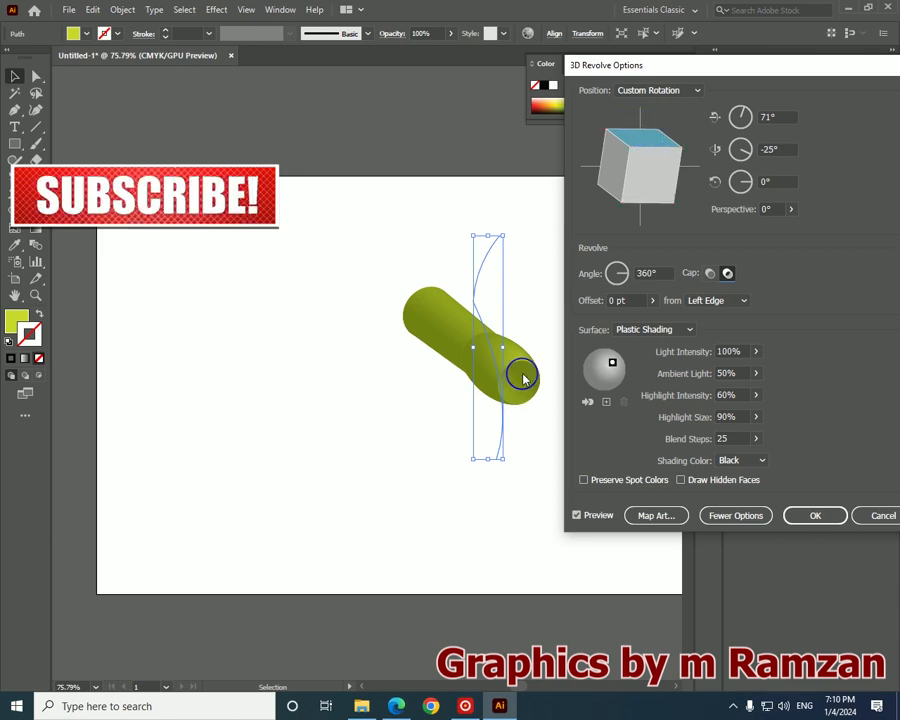
{"action": "mouse_move", "coordinate": [650, 140]}
{"action": "left_mouse_down"}
{"action": "mouse_move", "coordinate": [643, 193]}
{"action": "mouse_move", "coordinate": [643, 173]}
{"action": "mouse_move", "coordinate": [647, 187]}
{"action": "mouse_move", "coordinate": [665, 147]}
{"action": "mouse_move", "coordinate": [669, 153]}
{"action": "left_mouse_up"}
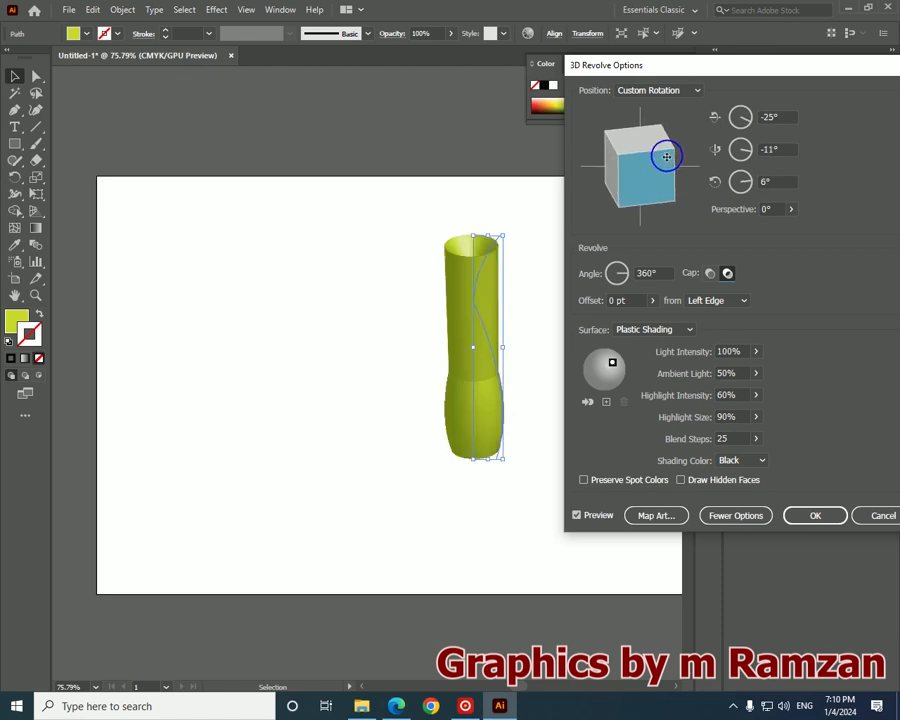
Set the revolved shape's perspective to 58°
{"action": "left_click", "coordinate": [790, 209]}
{"action": "left_click_drag", "start_coordinate": [740, 226], "coordinate": [757, 229]}
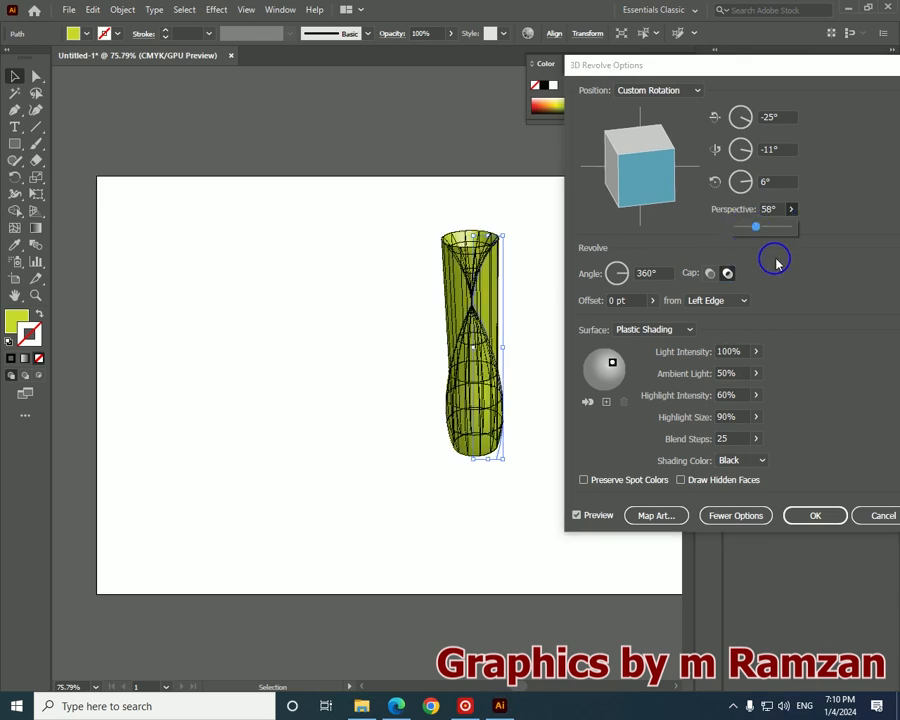
{"action": "left_click", "coordinate": [651, 183]}
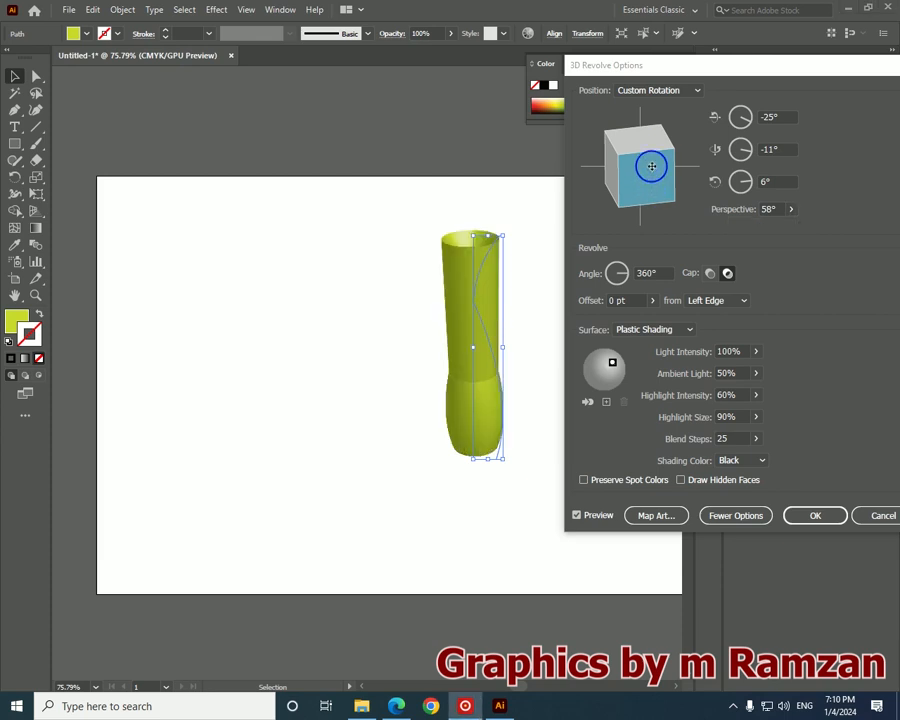
Try revolving the profile from the Right Edge and switch back to the Left Edge
{"action": "left_click", "coordinate": [737, 301]}
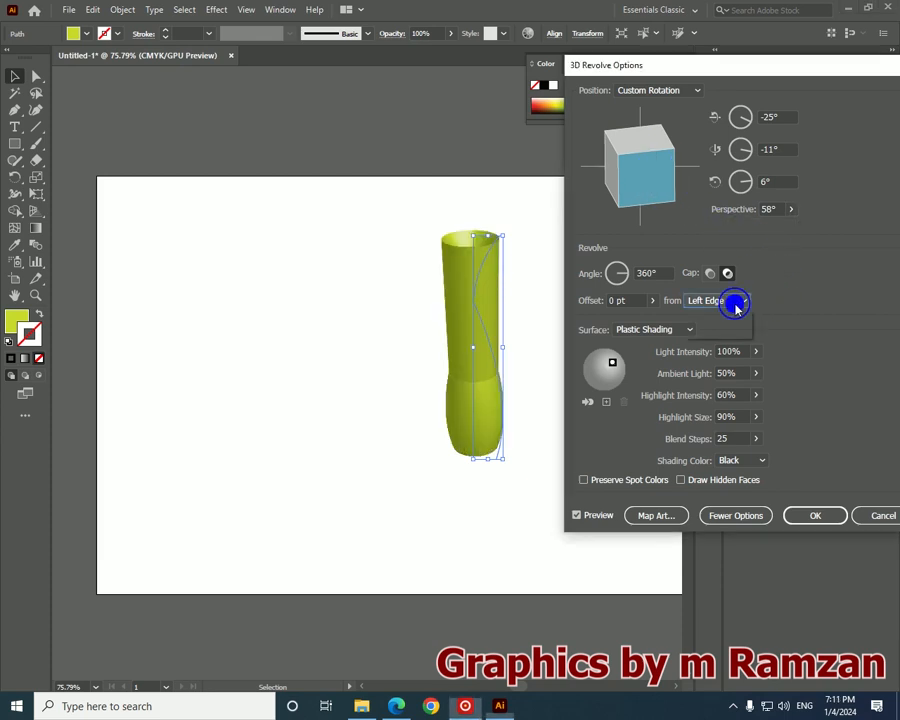
{"action": "left_click", "coordinate": [728, 331]}
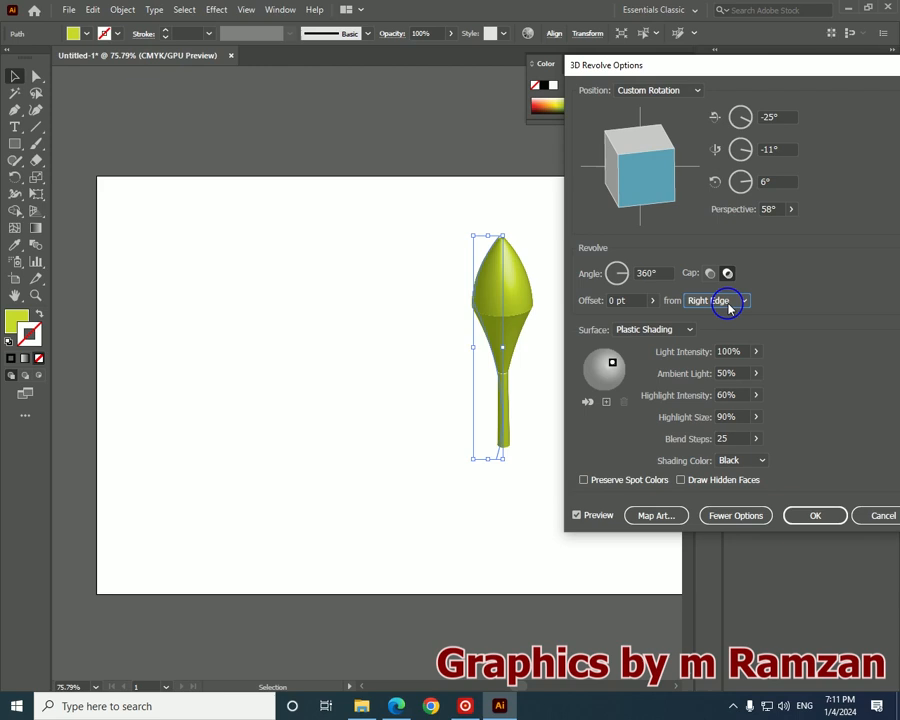
{"action": "left_click", "coordinate": [725, 301]}
{"action": "left_click", "coordinate": [717, 316]}
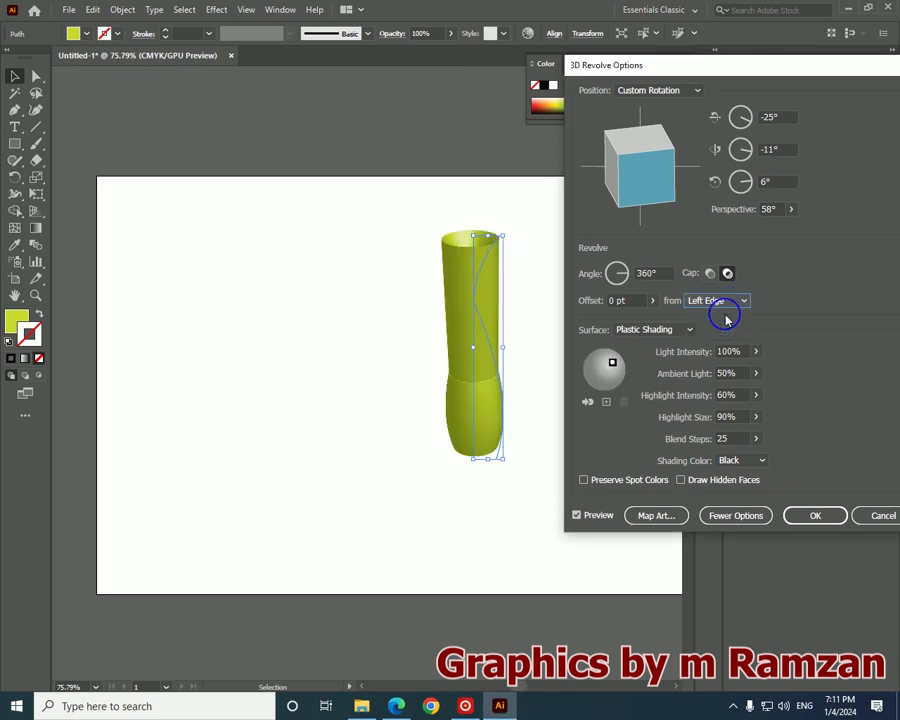
Try the revolve offset, leave it at 0 pt, and look through the surface choices, keeping Plastic Shading
{"action": "left_click", "coordinate": [649, 304]}
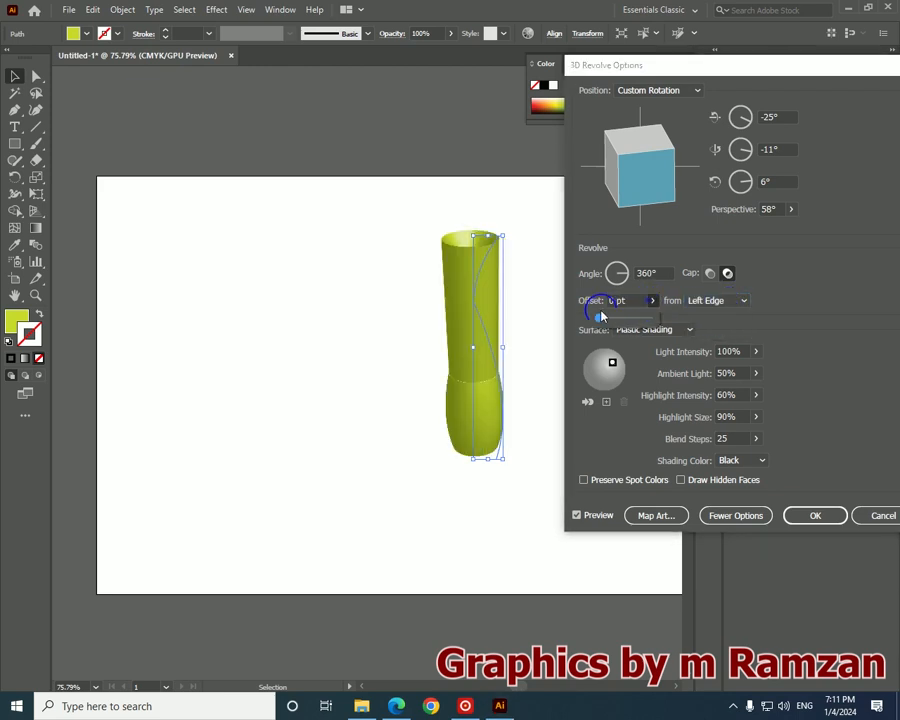
{"action": "mouse_move", "coordinate": [600, 318]}
{"action": "left_mouse_down"}
{"action": "mouse_move", "coordinate": [628, 320]}
{"action": "mouse_move", "coordinate": [597, 318]}
{"action": "left_mouse_up"}
{"action": "left_click", "coordinate": [655, 335]}
{"action": "left_click", "coordinate": [652, 331]}
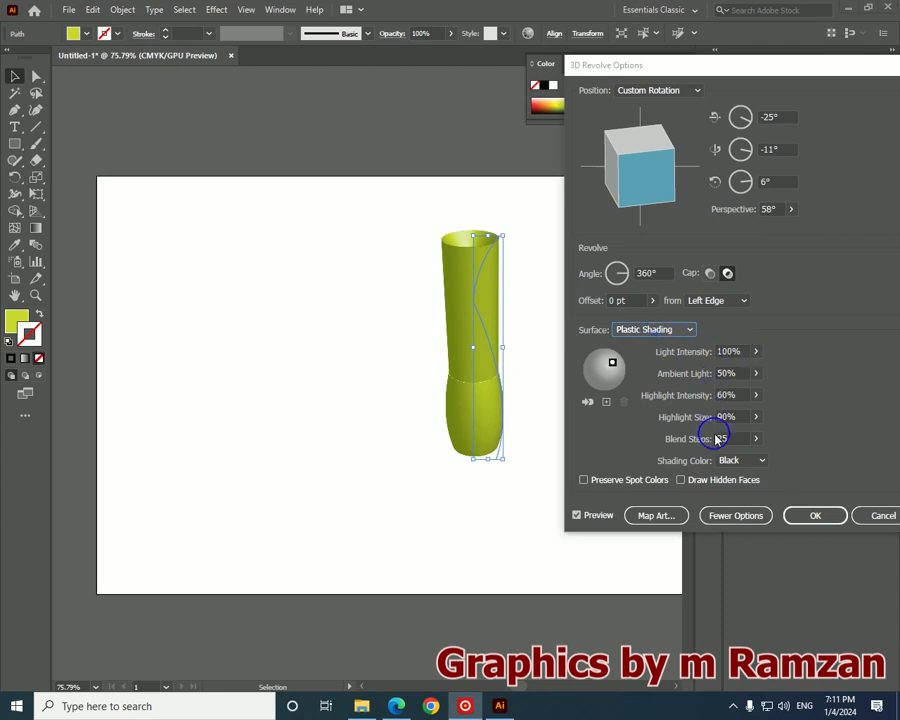
Move the light to the shading sphere's right edge and set light intensity to 59% and ambient light to 57%
{"action": "mouse_move", "coordinate": [613, 366]}
{"action": "left_mouse_down"}
{"action": "mouse_move", "coordinate": [604, 402]}
{"action": "mouse_move", "coordinate": [621, 367]}
{"action": "left_mouse_up"}
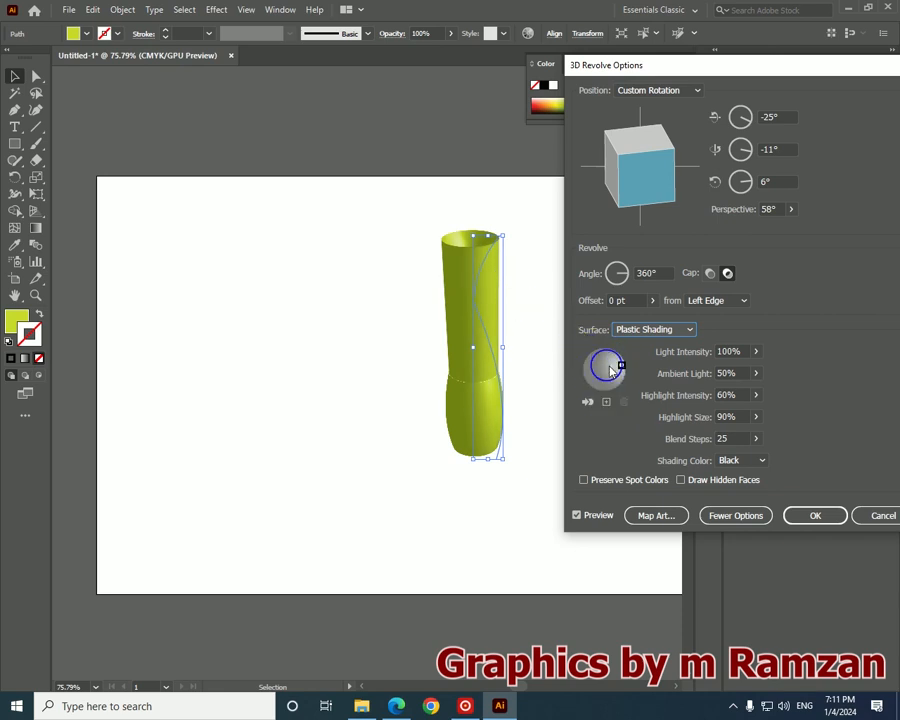
{"action": "left_click", "coordinate": [756, 351]}
{"action": "left_click_drag", "start_coordinate": [750, 369], "coordinate": [688, 375]}
{"action": "left_click", "coordinate": [635, 430]}
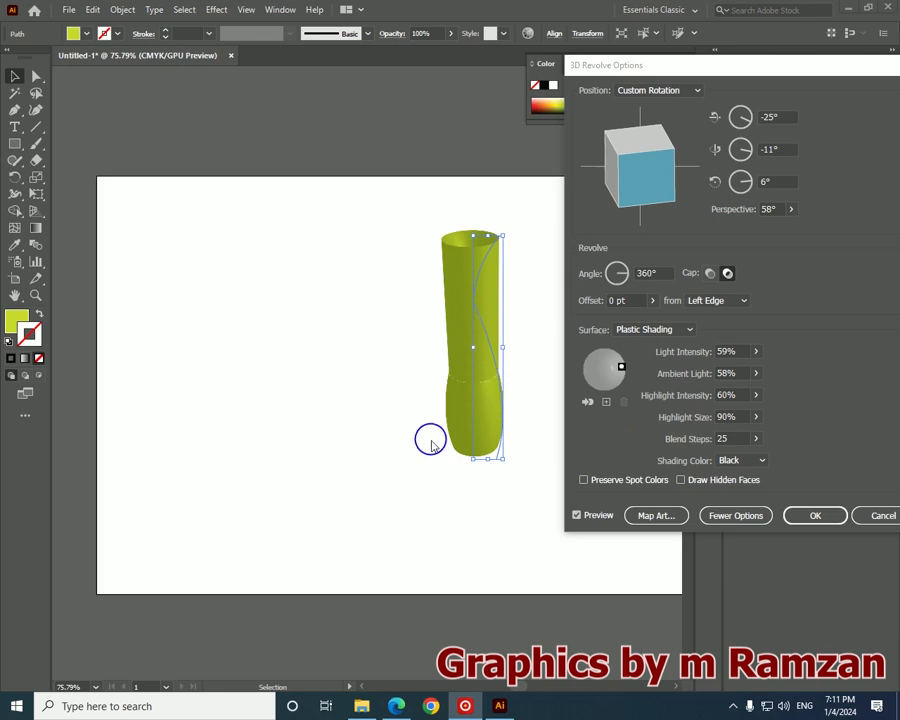
{"action": "left_click", "coordinate": [756, 373]}
{"action": "mouse_move", "coordinate": [731, 395]}
{"action": "left_mouse_down"}
{"action": "mouse_move", "coordinate": [741, 394]}
{"action": "mouse_move", "coordinate": [718, 395]}
{"action": "left_mouse_up"}
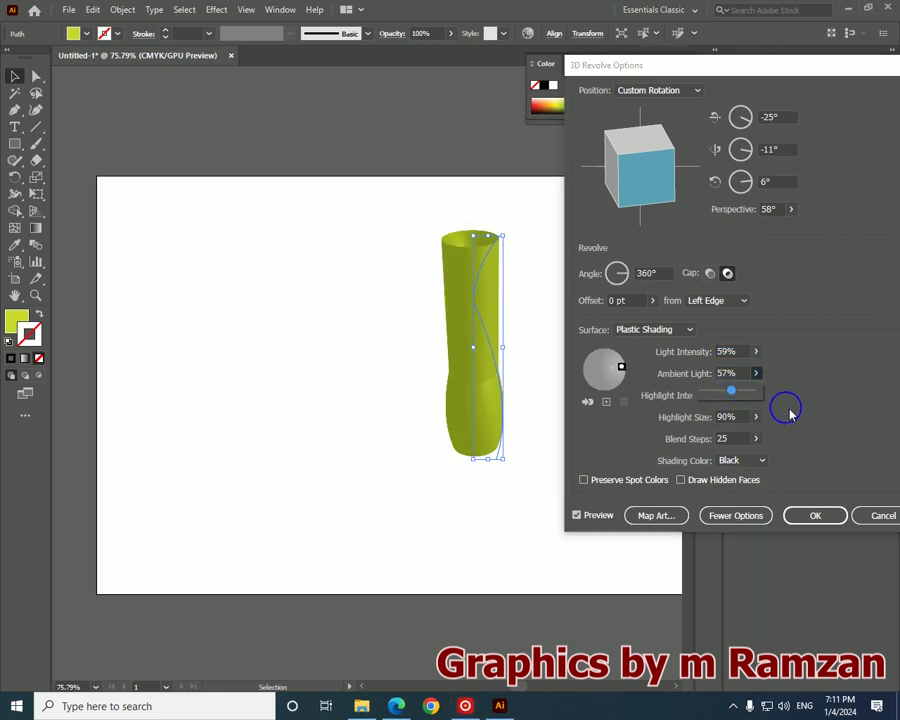
Set the highlight size to 100% and move the light slightly lower along the sphere's right edge
{"action": "left_click", "coordinate": [756, 417]}
{"action": "left_click_drag", "start_coordinate": [753, 436], "coordinate": [763, 437]}
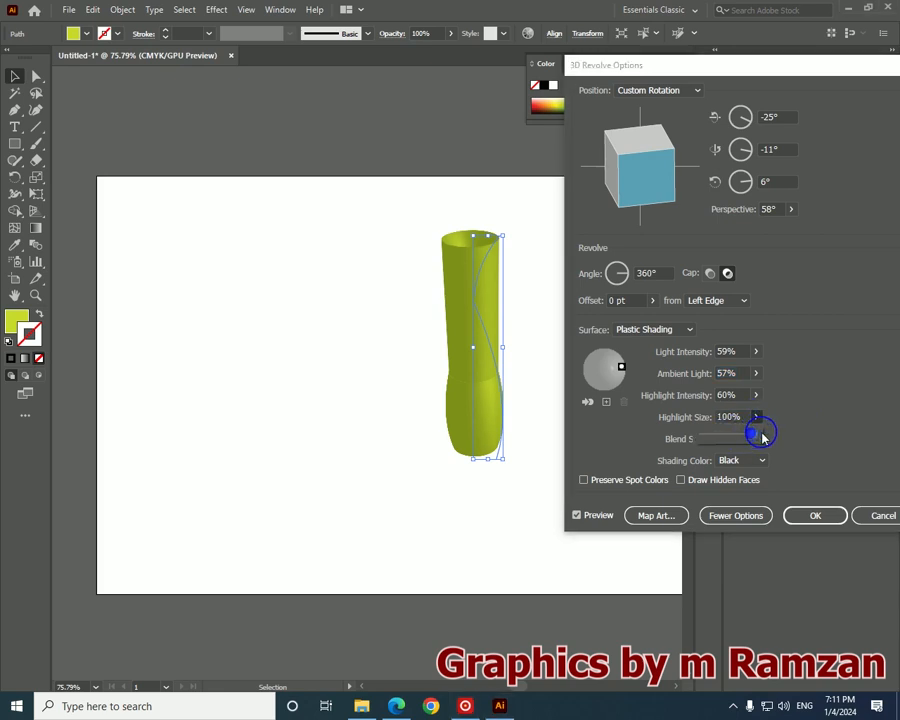
{"action": "left_click", "coordinate": [619, 366]}
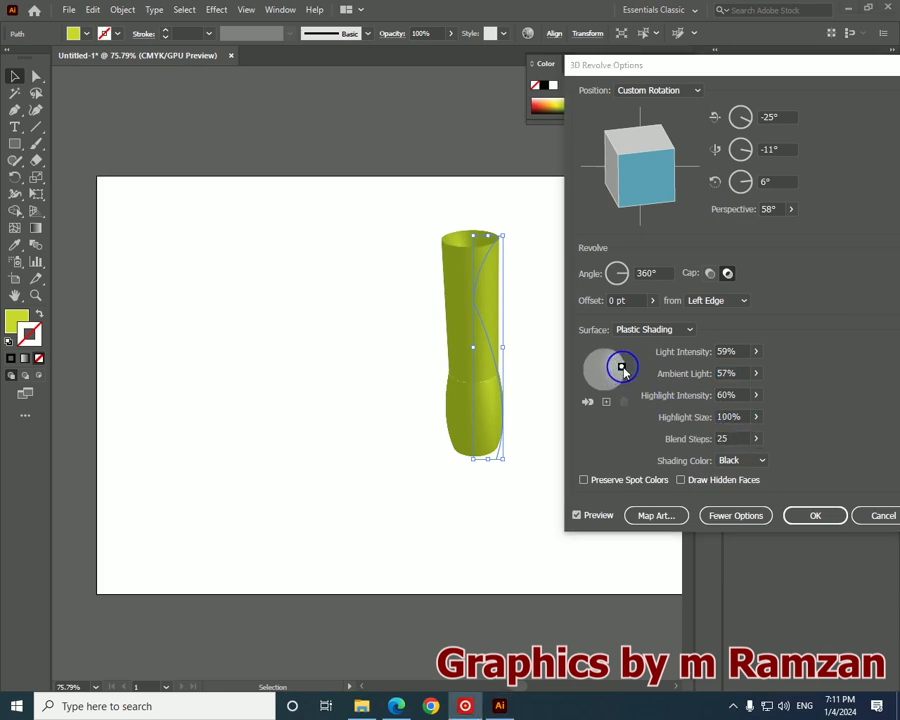
{"action": "left_click_drag", "start_coordinate": [622, 367], "coordinate": [622, 377]}
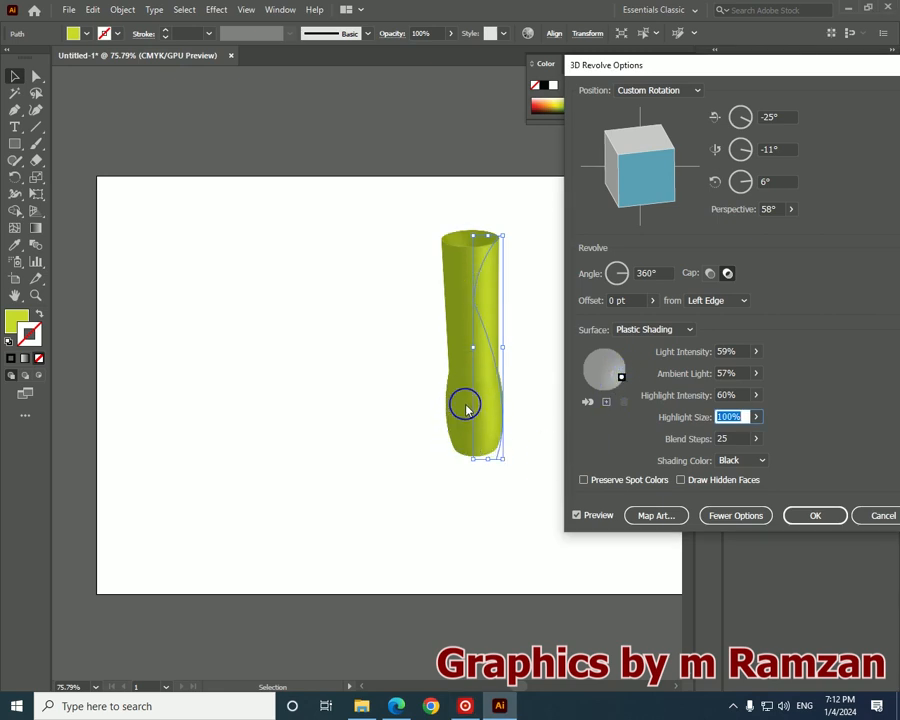
Look at the Map Art settings, cancel them without mapping a symbol, and apply the 3D Revolve effect
{"action": "left_click_drag", "start_coordinate": [746, 72], "coordinate": [257, 80]}
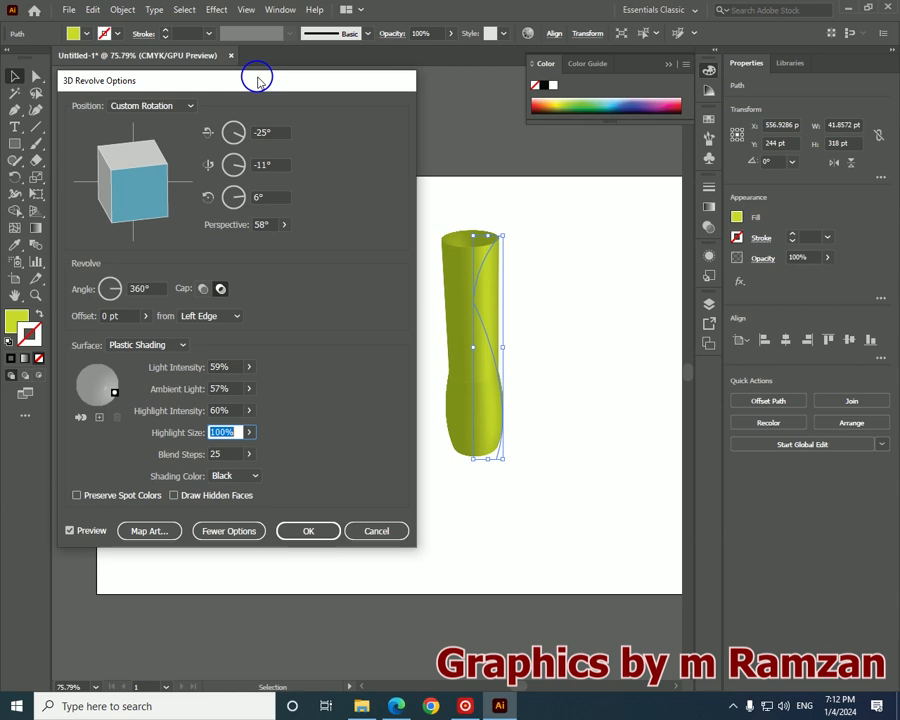
{"action": "left_click", "coordinate": [148, 530]}
{"action": "left_click_drag", "start_coordinate": [737, 62], "coordinate": [223, 50]}
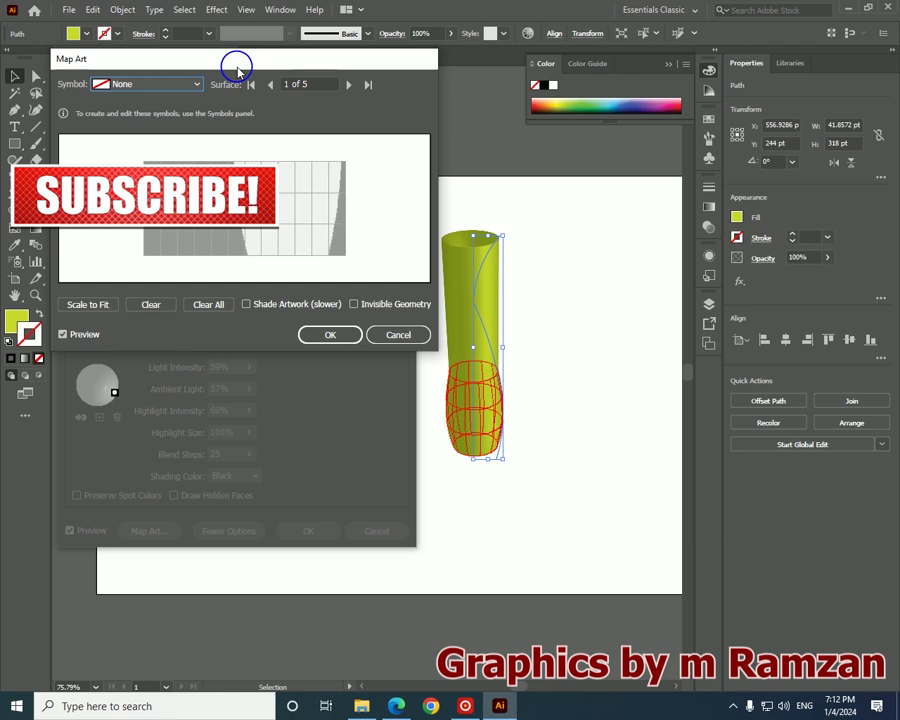
{"action": "left_click", "coordinate": [396, 336]}
{"action": "left_click", "coordinate": [308, 530]}
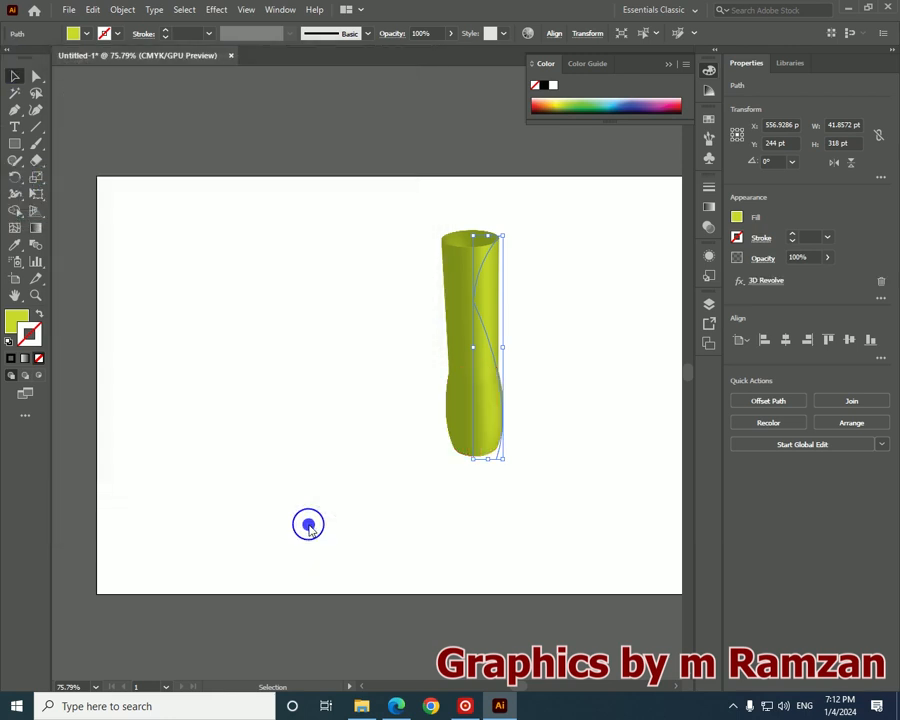
Add the text "Ustad Graphic" near the artboard's upper-left corner and enlarge it to about 45.46 pt
{"action": "left_click", "coordinate": [15, 127]}
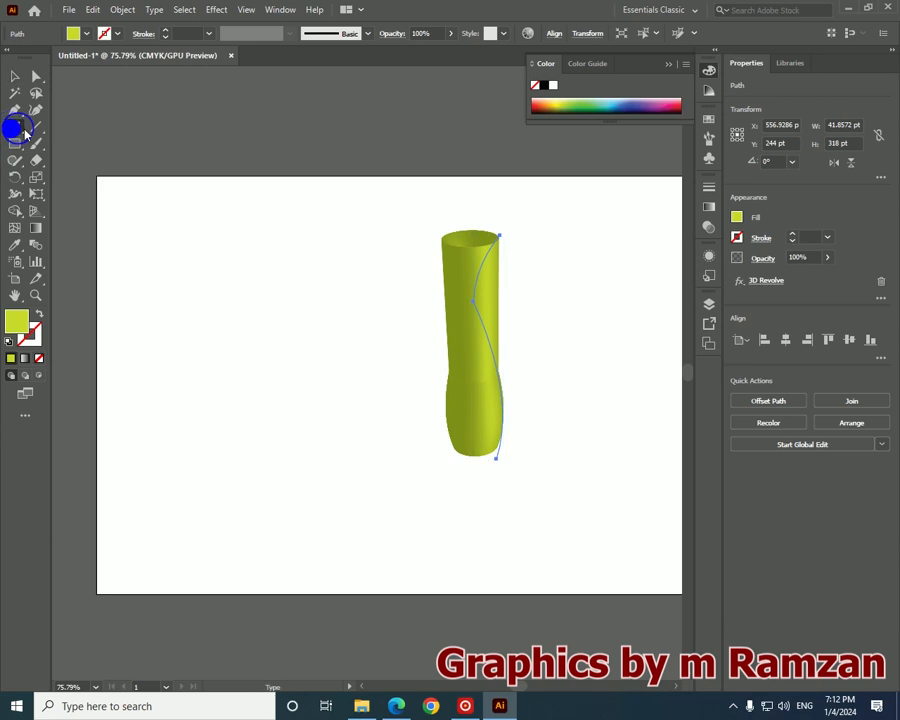
{"action": "left_click", "coordinate": [138, 208]}
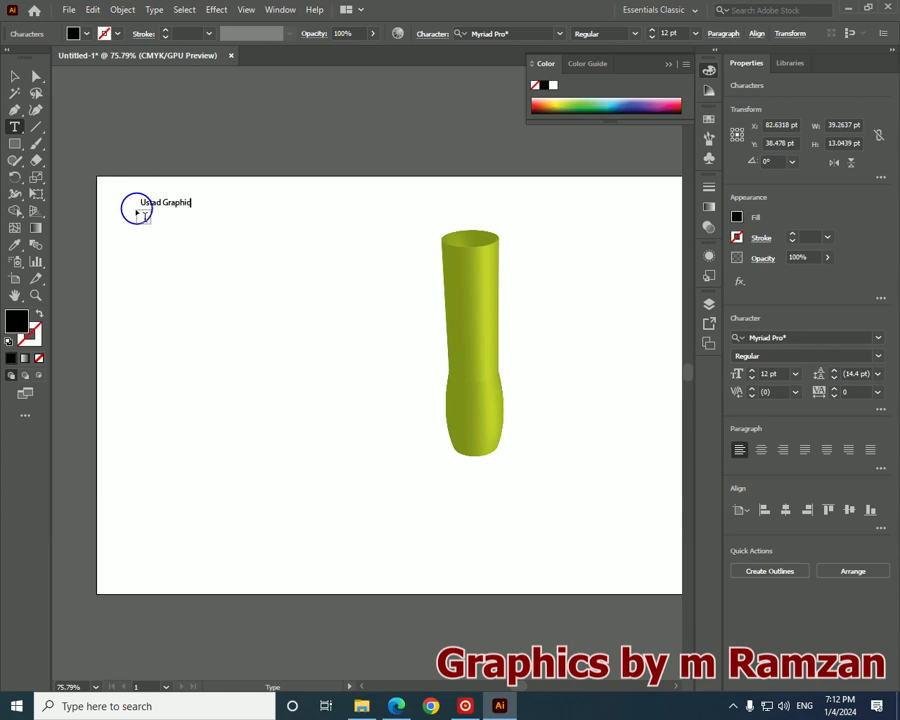
{"action": "left_click", "coordinate": [15, 76]}
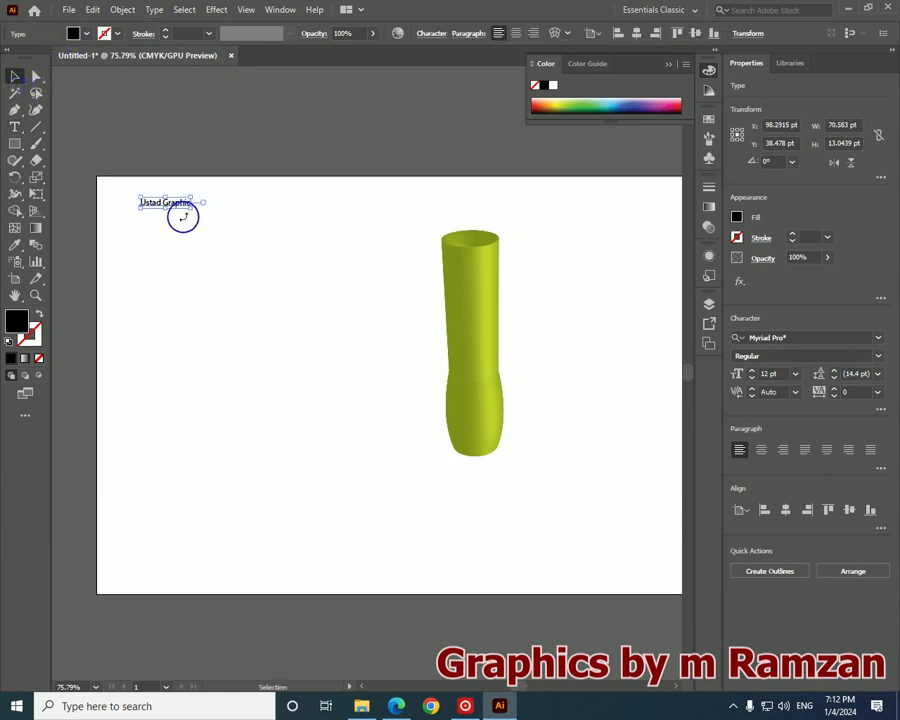
{"action": "left_click_drag", "start_coordinate": [193, 212], "coordinate": [259, 285]}
{"action": "left_click_drag", "start_coordinate": [177, 213], "coordinate": [249, 249]}
Change the text's font to Rockwell Extra Bold
{"action": "key", "text": "ctrl+t"}
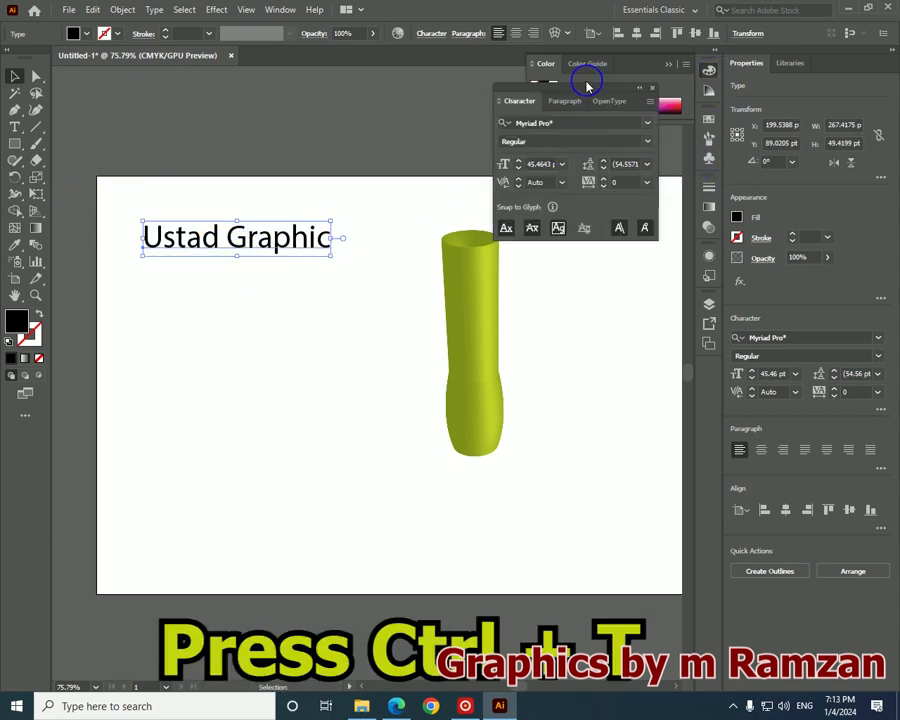
{"action": "left_click_drag", "start_coordinate": [578, 93], "coordinate": [608, 150]}
{"action": "left_click", "coordinate": [672, 179]}
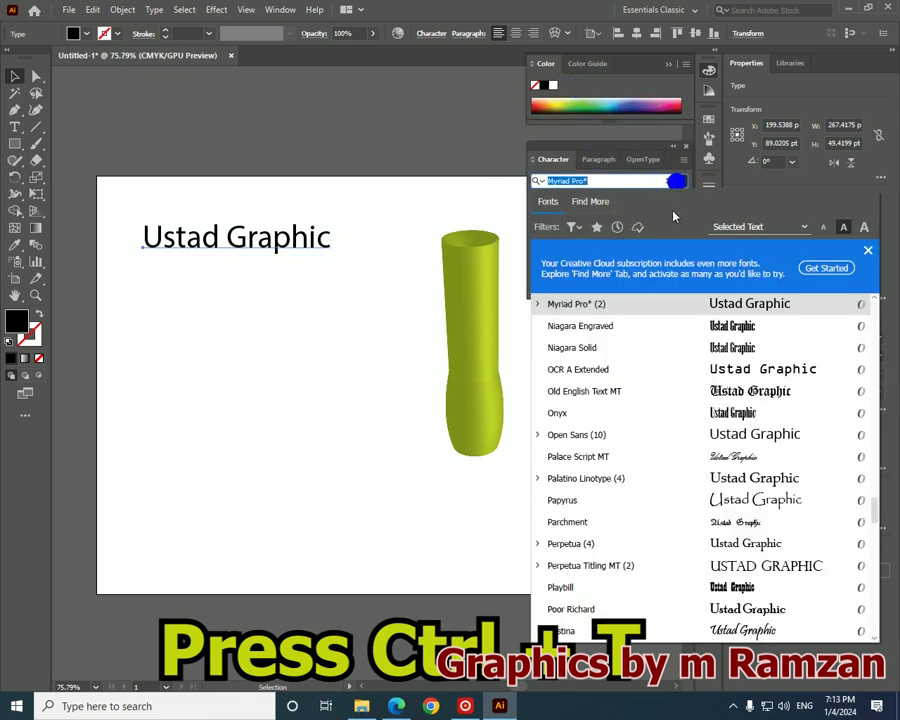
{"action": "scroll", "coordinate": [738, 478], "scroll_direction": "down", "scroll_amount": 4}
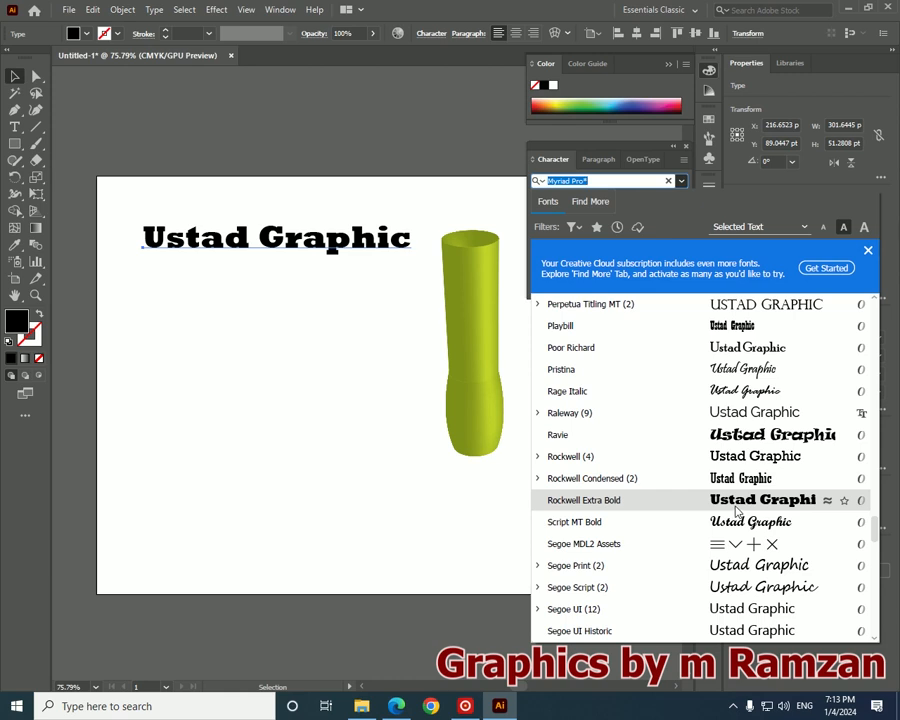
{"action": "left_click", "coordinate": [738, 510]}
Fill the text with red and save it as a dynamic Movie Clip symbol named New Symbol
{"action": "double_click", "coordinate": [18, 325]}
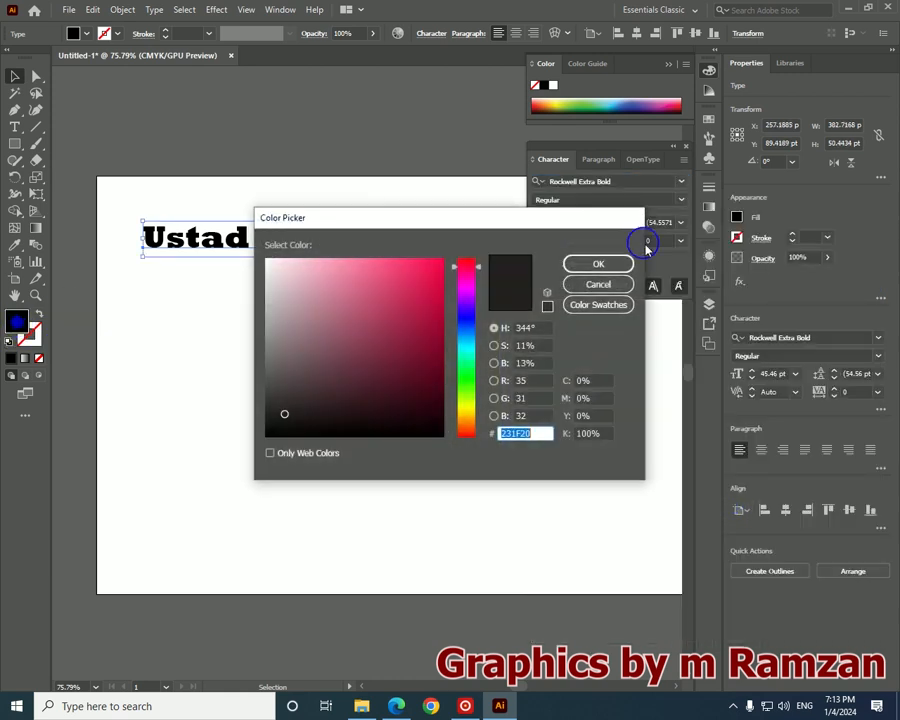
{"action": "left_click_drag", "start_coordinate": [466, 366], "coordinate": [463, 433]}
{"action": "left_click_drag", "start_coordinate": [416, 303], "coordinate": [431, 276]}
{"action": "left_click", "coordinate": [598, 265]}
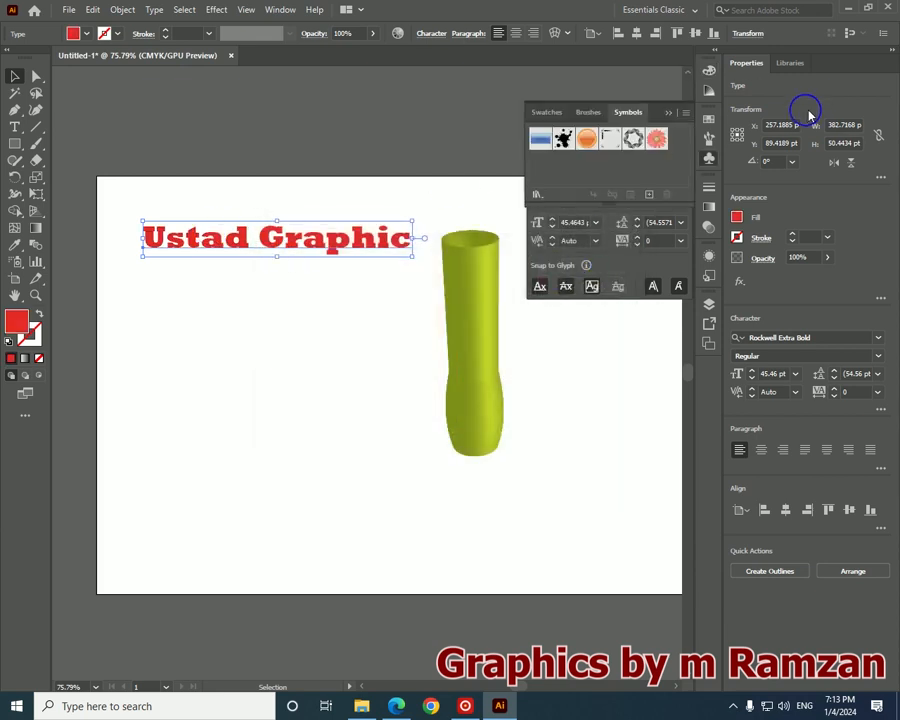
{"action": "left_click_drag", "start_coordinate": [263, 240], "coordinate": [607, 175]}
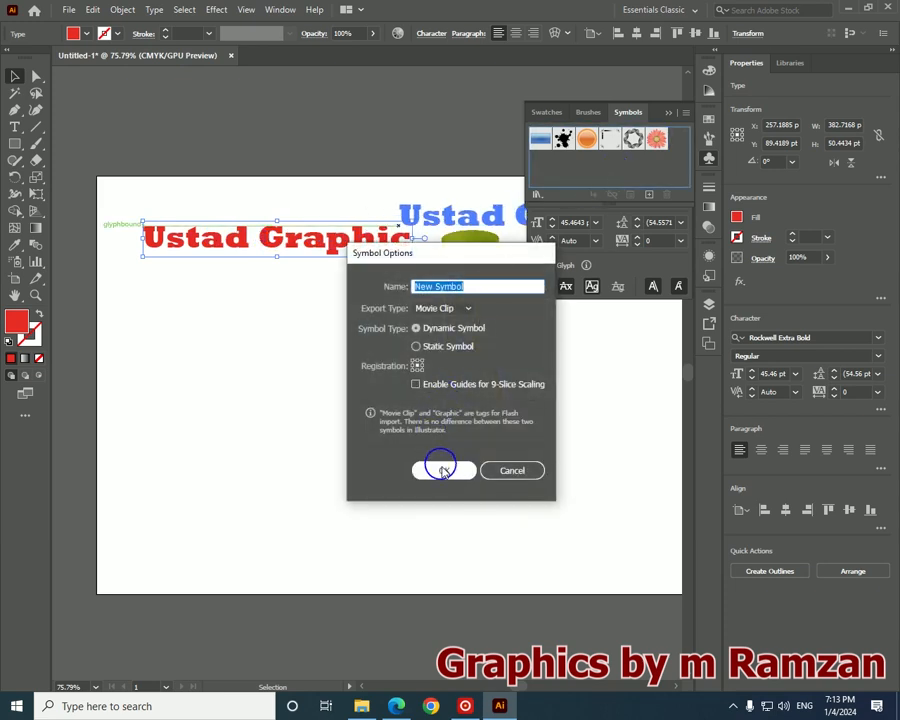
{"action": "left_click", "coordinate": [437, 468]}
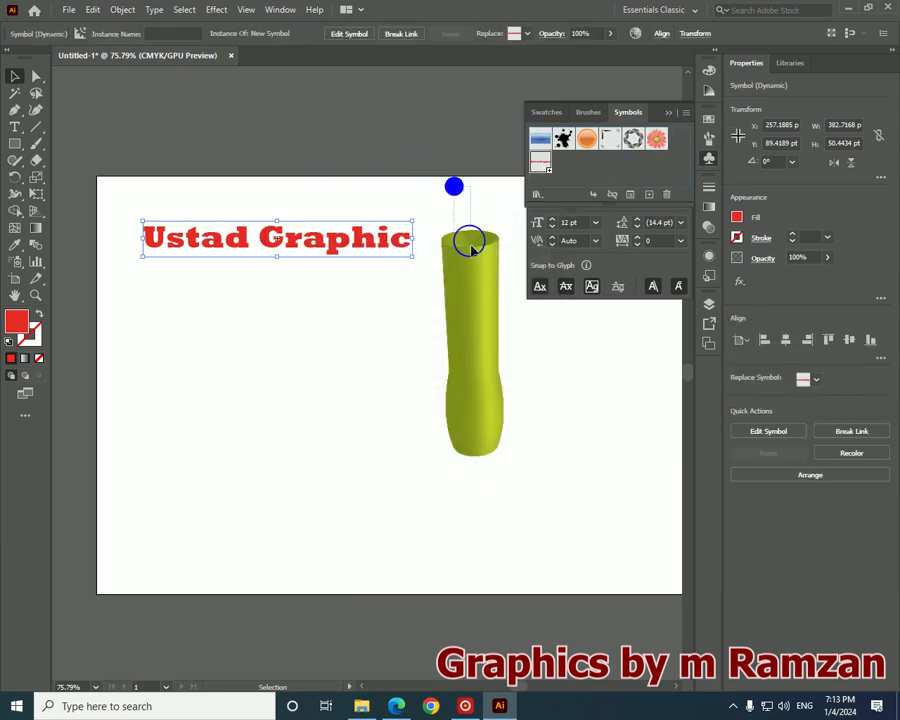
Reopen the 3D Revolve options of the green hollow shape for editing
{"action": "left_click", "coordinate": [486, 378]}
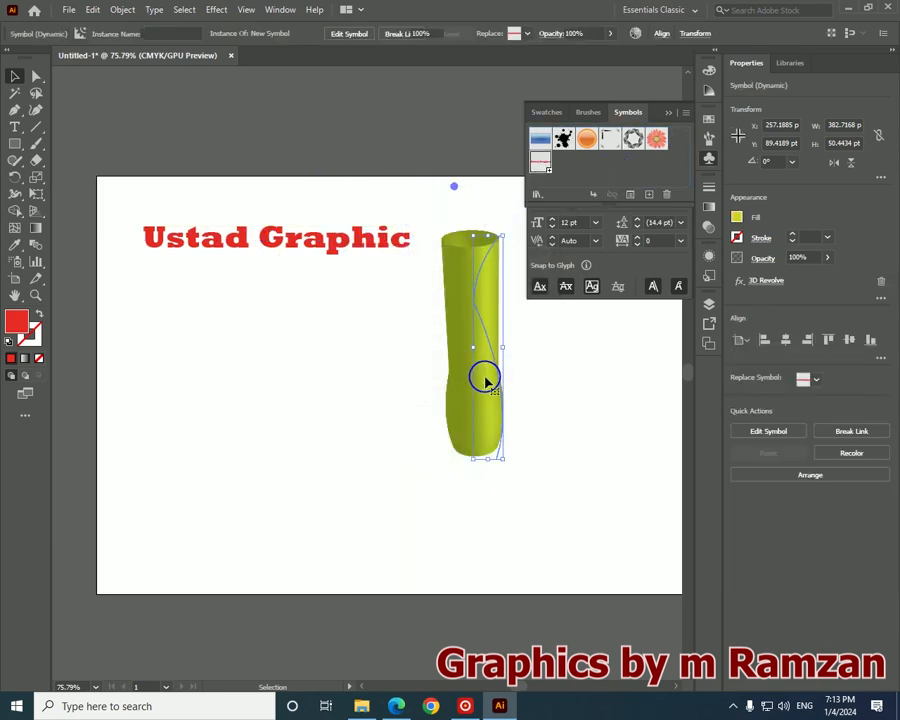
{"action": "left_click", "coordinate": [712, 261]}
{"action": "left_click_drag", "start_coordinate": [606, 360], "coordinate": [599, 452]}
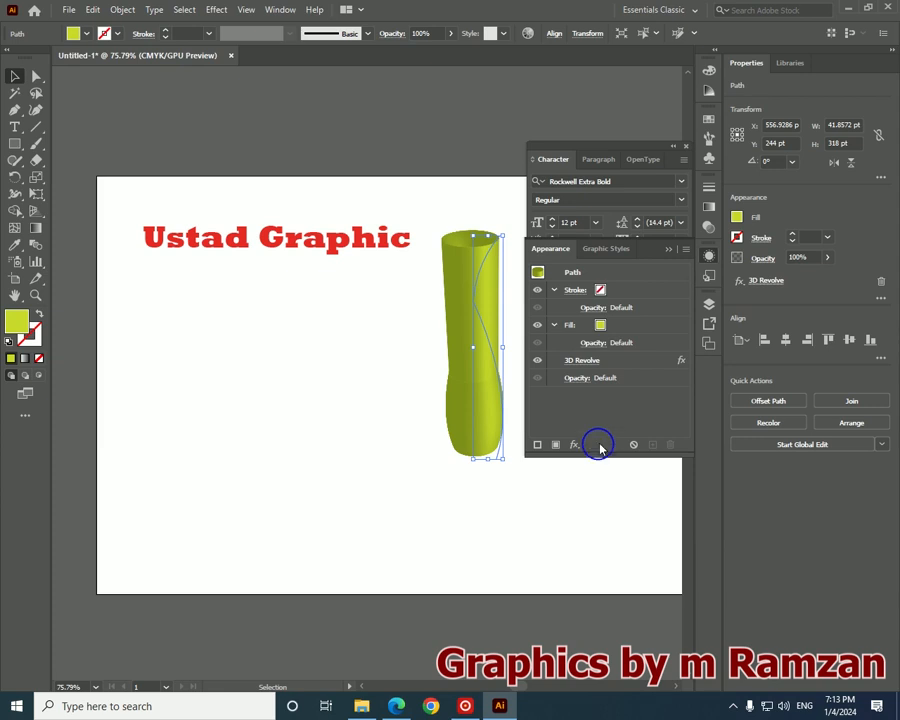
{"action": "left_click", "coordinate": [580, 362]}
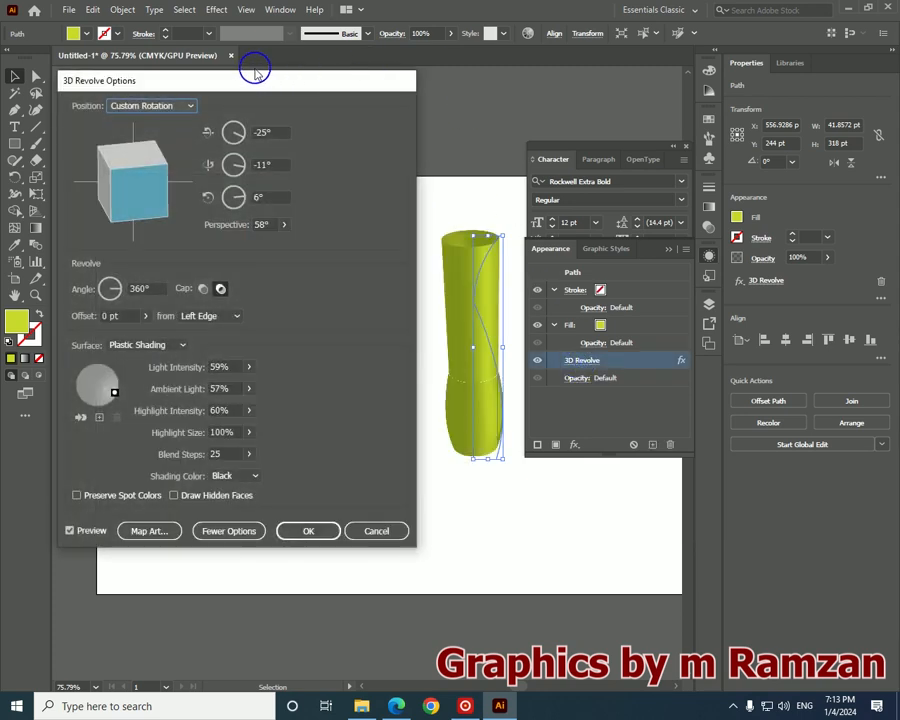
{"action": "left_click_drag", "start_coordinate": [241, 75], "coordinate": [248, 50]}
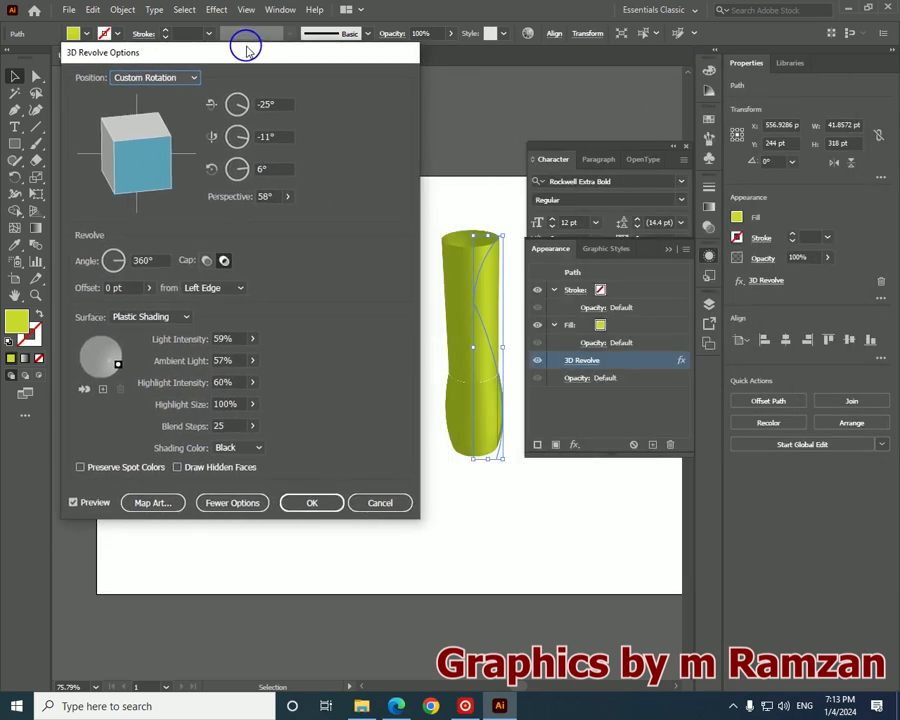
In the Map Art settings, assign New Symbol to surface 4 of 5, the shape's upper outer wall
{"action": "left_click", "coordinate": [151, 503]}
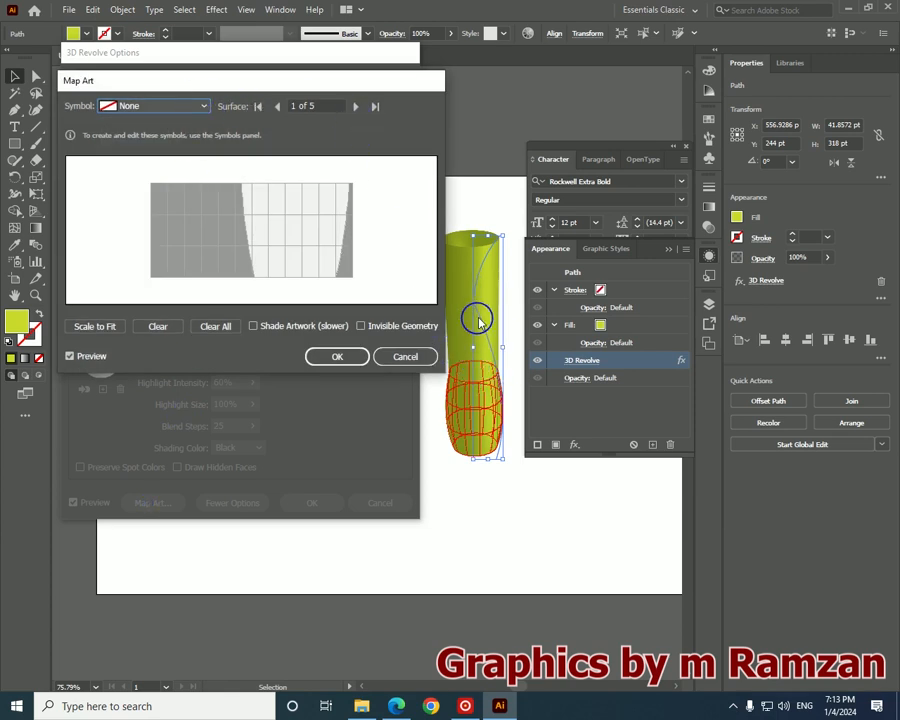
{"action": "left_click", "coordinate": [356, 107]}
{"action": "left_click", "coordinate": [356, 107]}
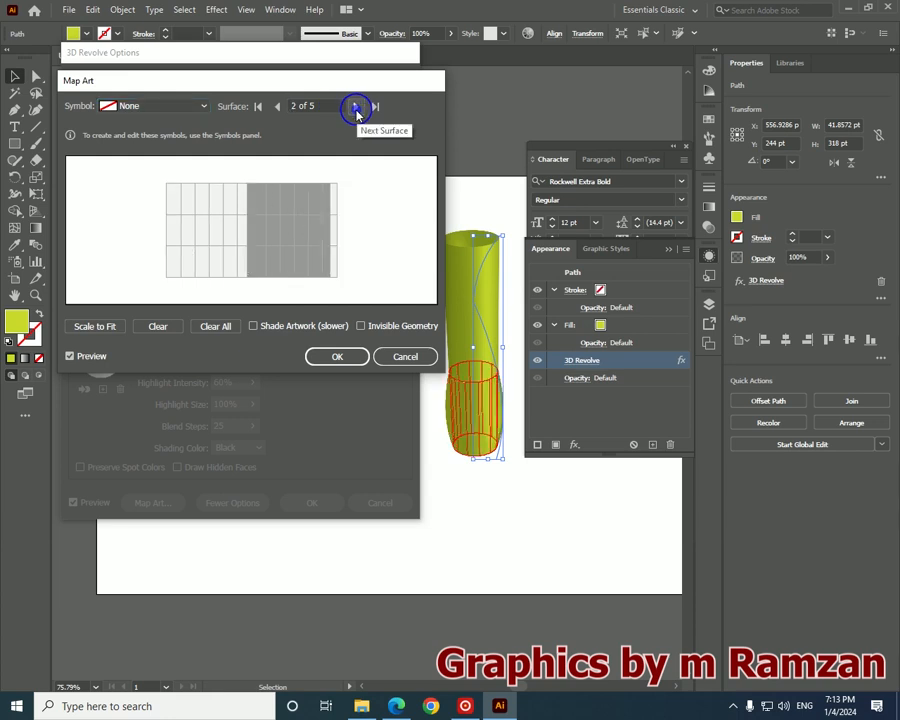
{"action": "left_click", "coordinate": [356, 107]}
{"action": "left_click", "coordinate": [356, 107]}
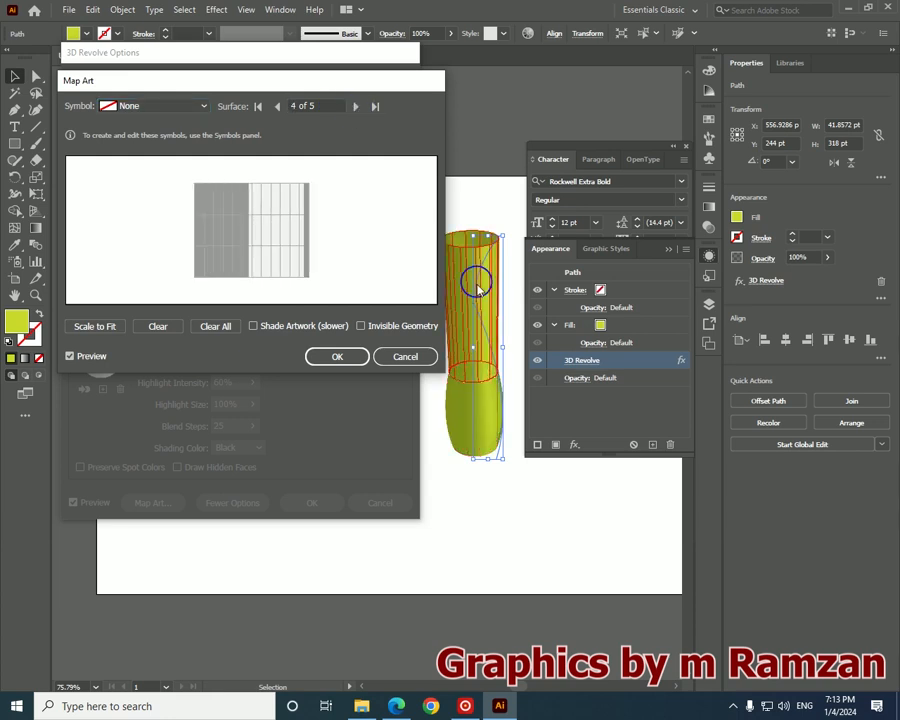
{"action": "left_click", "coordinate": [170, 105]}
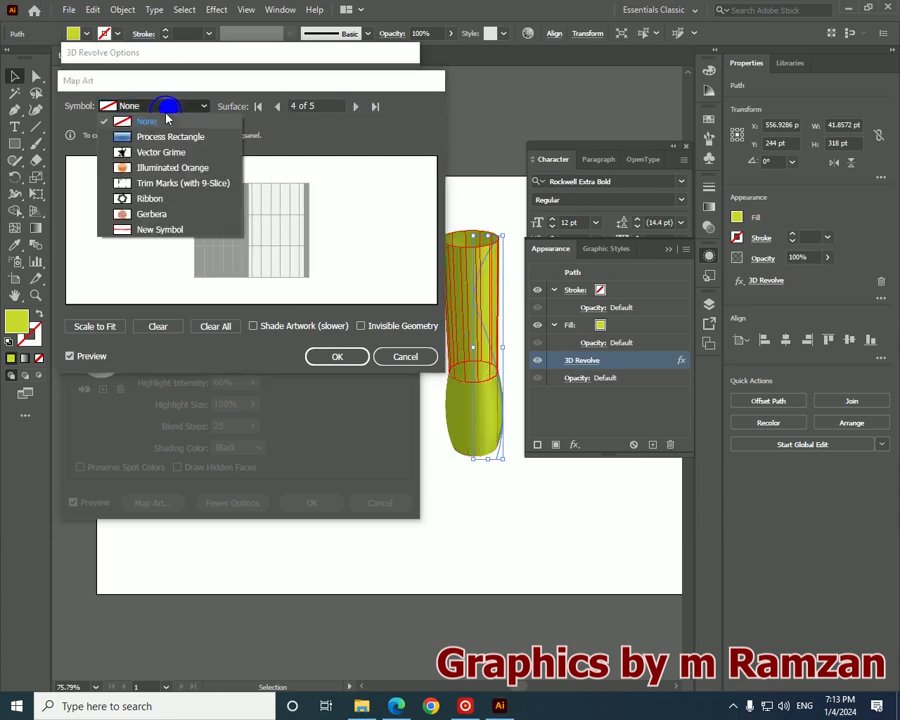
{"action": "left_click", "coordinate": [153, 230]}
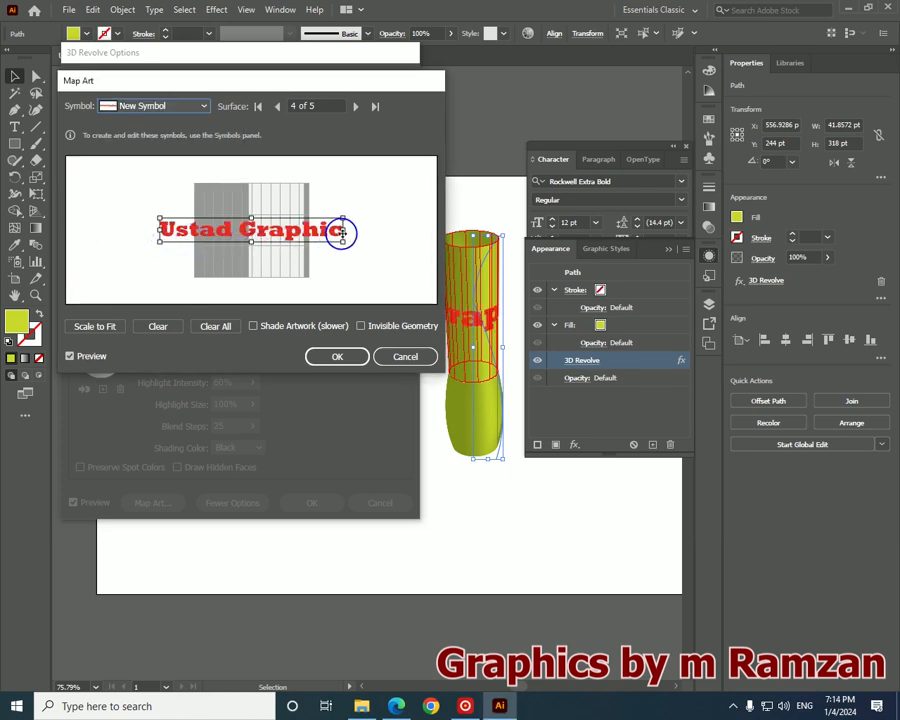
Try narrowing the mapped "Ustad Graphic" artwork by hand to fit within the grid of surface 4
{"action": "left_click_drag", "start_coordinate": [343, 232], "coordinate": [297, 229]}
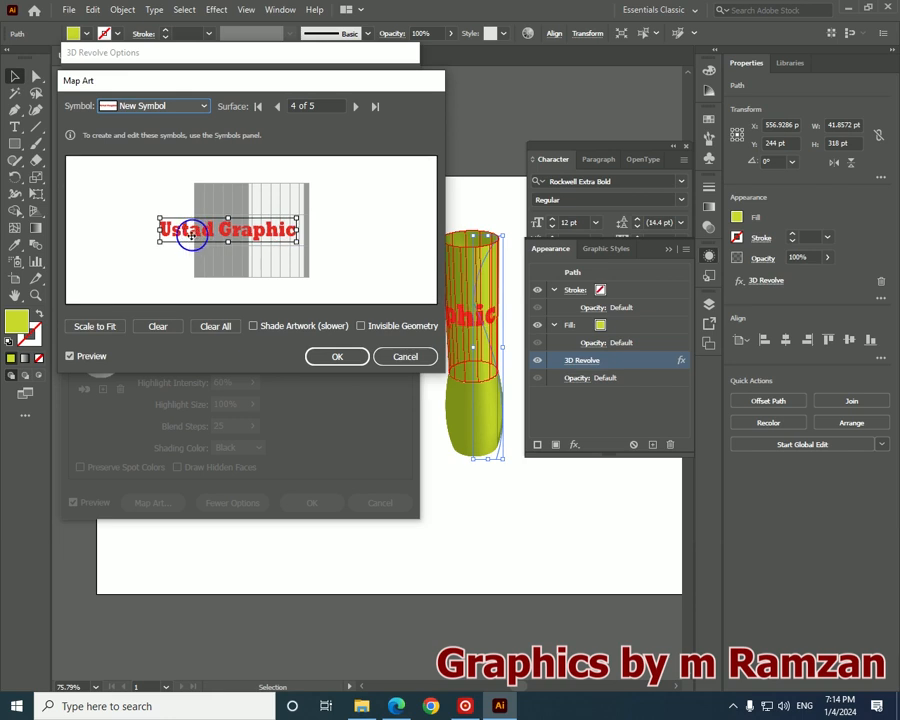
{"action": "left_click_drag", "start_coordinate": [160, 229], "coordinate": [198, 229]}
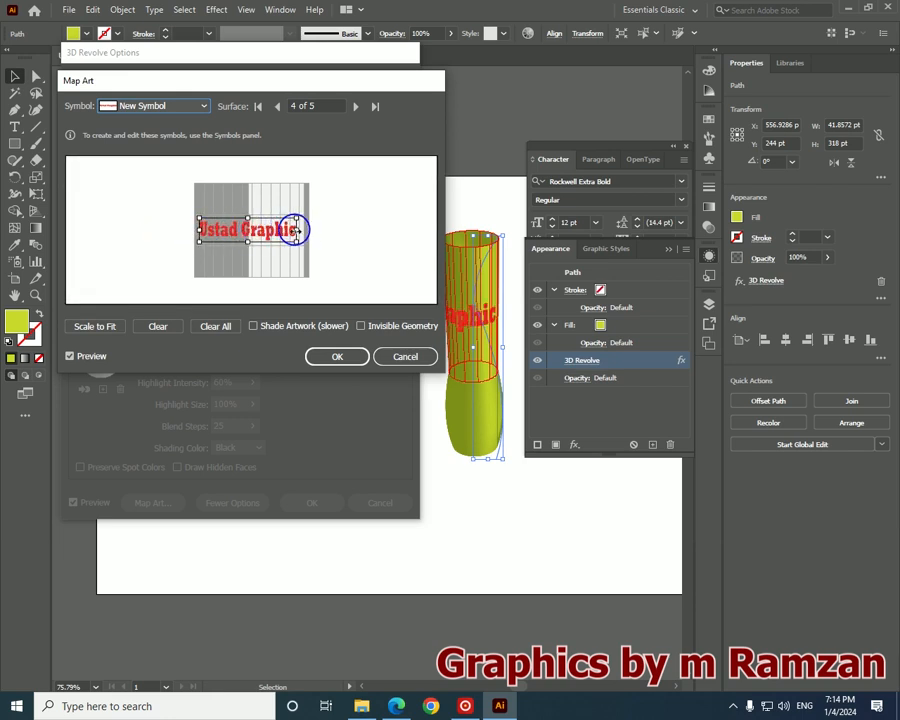
{"action": "left_click_drag", "start_coordinate": [297, 229], "coordinate": [303, 230]}
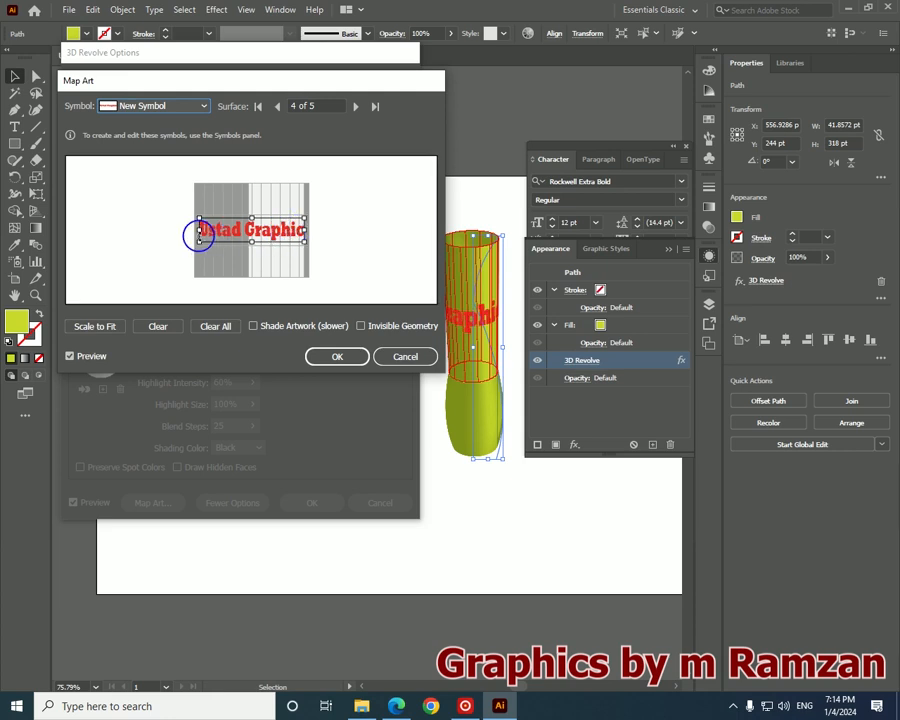
{"action": "left_click_drag", "start_coordinate": [199, 229], "coordinate": [221, 228]}
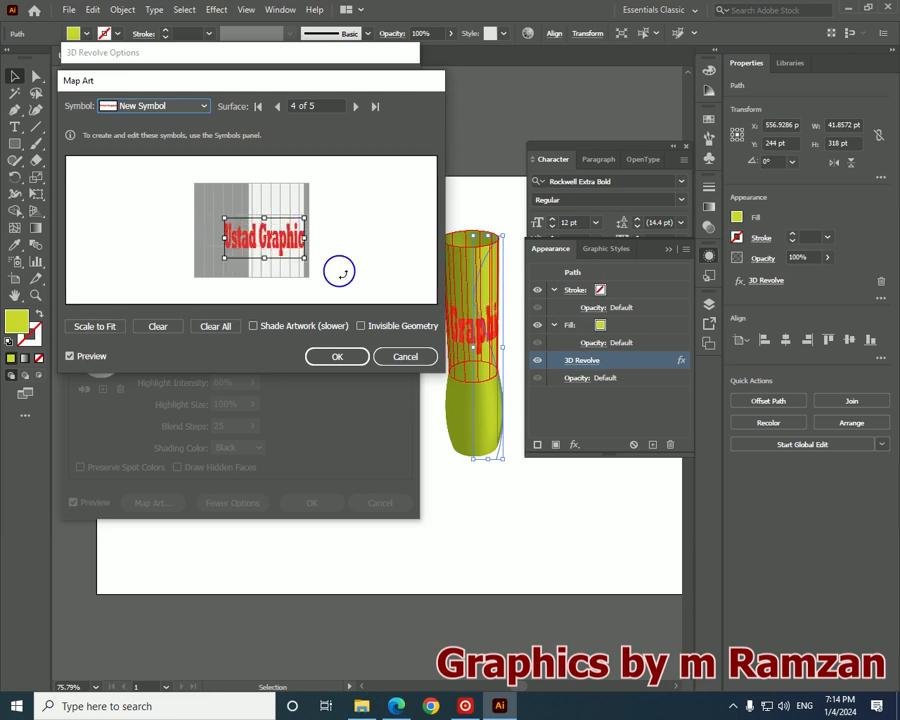
Scale the symbol to fit surface 4, then shrink it and place it mainly over the light, visible part of the grid
{"action": "left_click", "coordinate": [82, 333]}
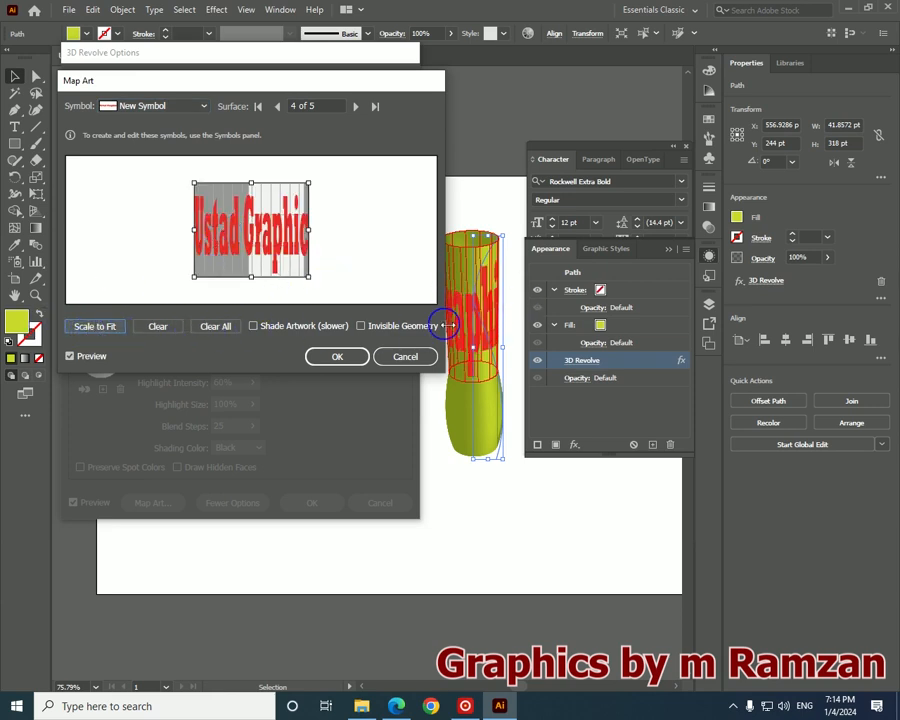
{"action": "left_click_drag", "start_coordinate": [308, 275], "coordinate": [263, 234]}
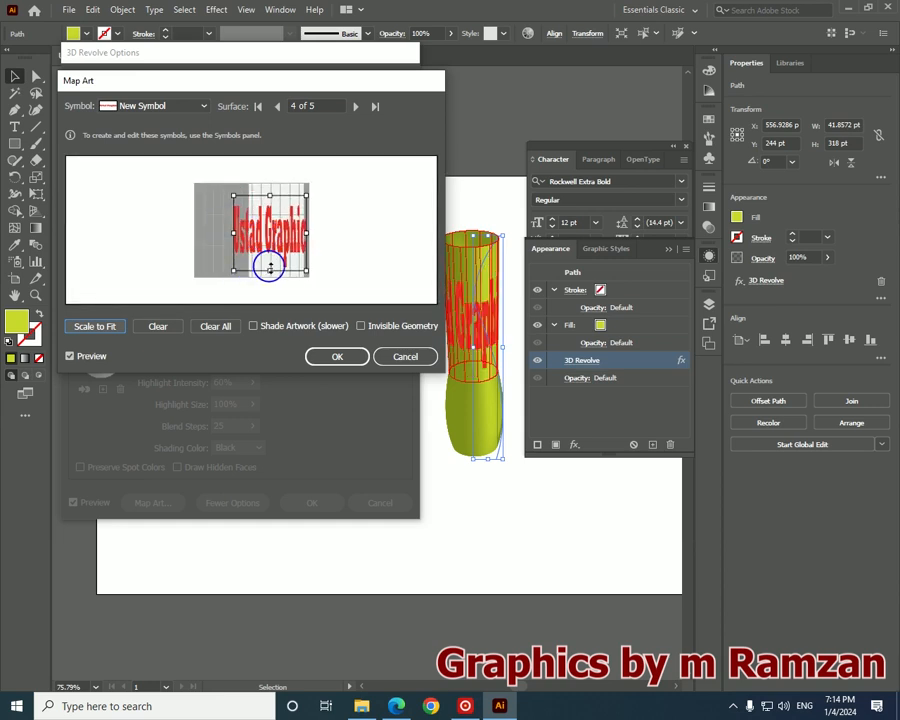
{"action": "left_click_drag", "start_coordinate": [266, 270], "coordinate": [266, 255]}
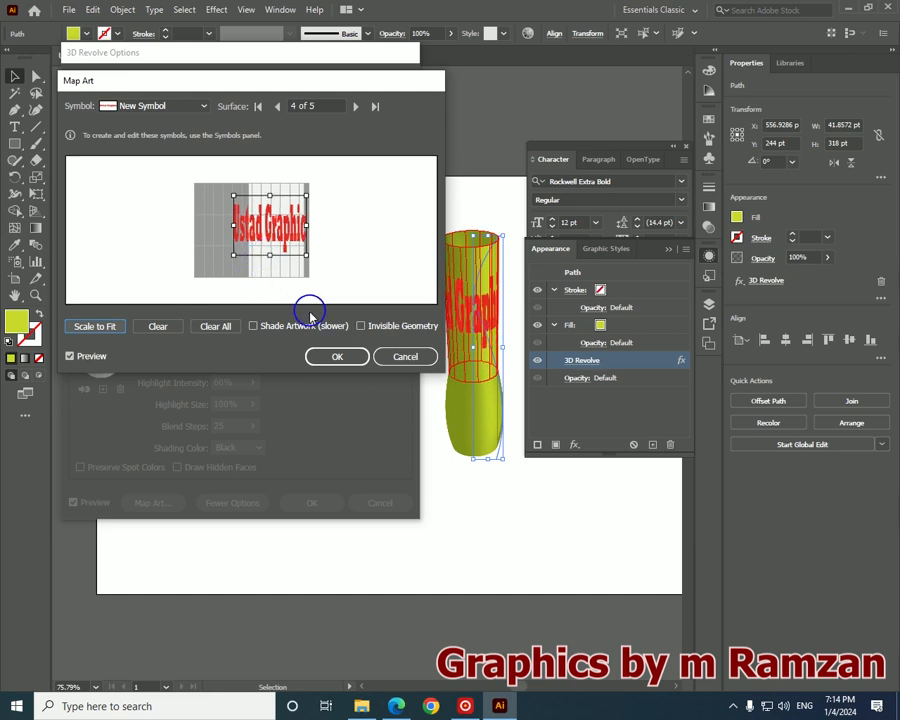
Turn on Shade Artwork for the mapped symbol and apply the Map Art and 3D Revolve settings
{"action": "left_click", "coordinate": [332, 360]}
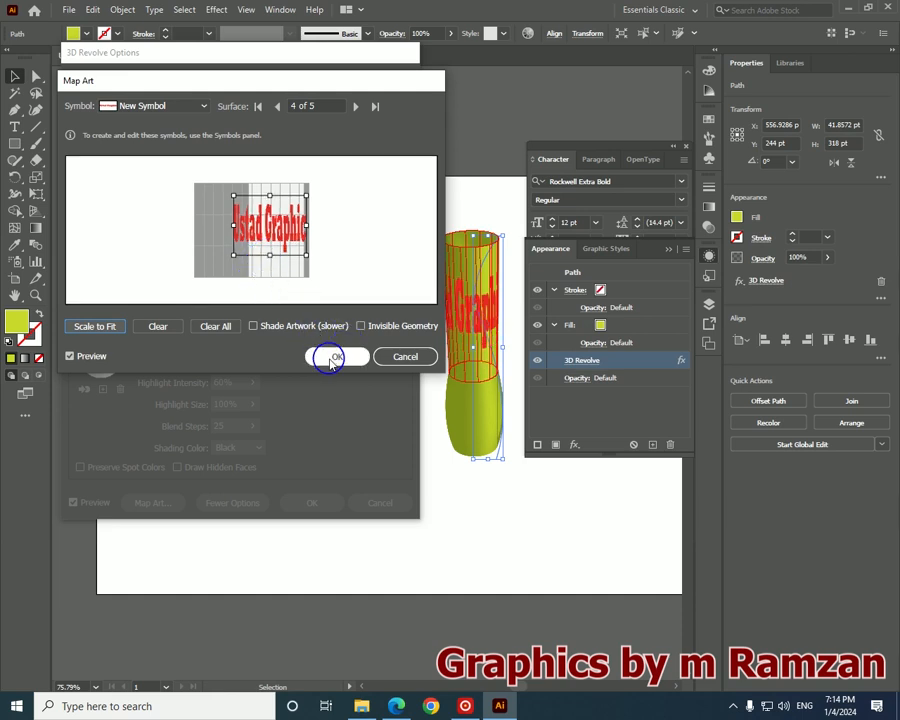
{"action": "left_click", "coordinate": [255, 326]}
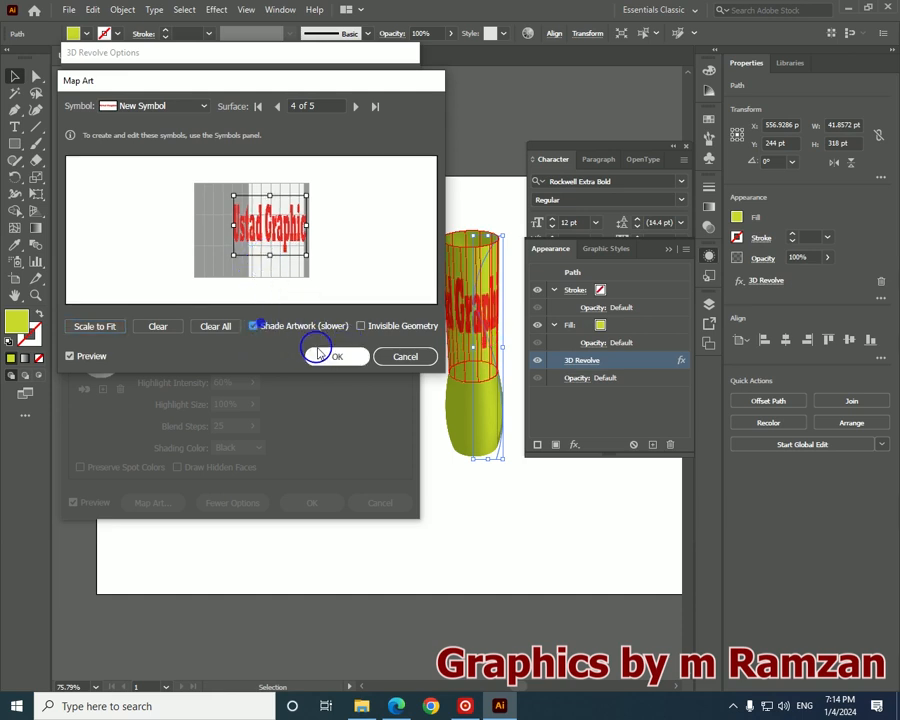
{"action": "left_click", "coordinate": [330, 358]}
{"action": "left_click", "coordinate": [316, 501]}
Rotate the mapped 3D Revolve shape to about -11°, -50° and 14° and apply the change
{"action": "left_click_drag", "start_coordinate": [142, 151], "coordinate": [442, 452]}
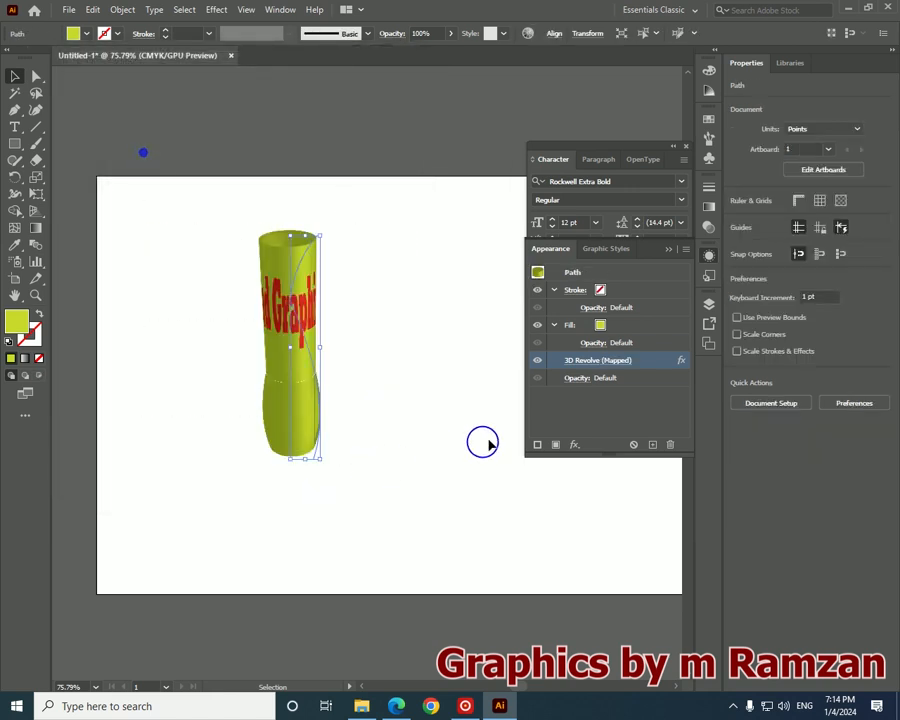
{"action": "left_click", "coordinate": [588, 362]}
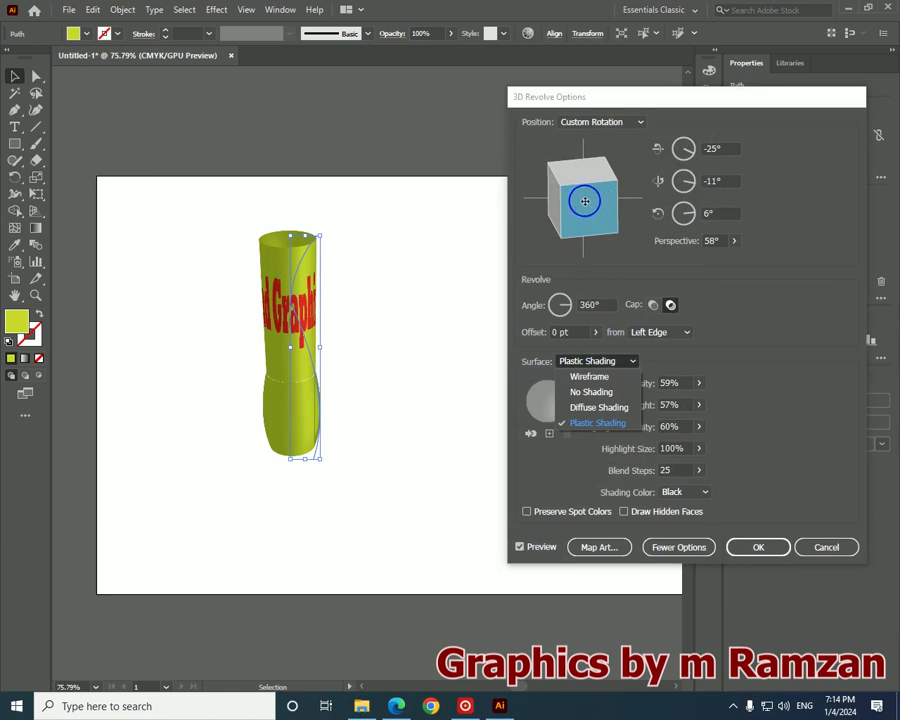
{"action": "left_click_drag", "start_coordinate": [608, 195], "coordinate": [574, 203]}
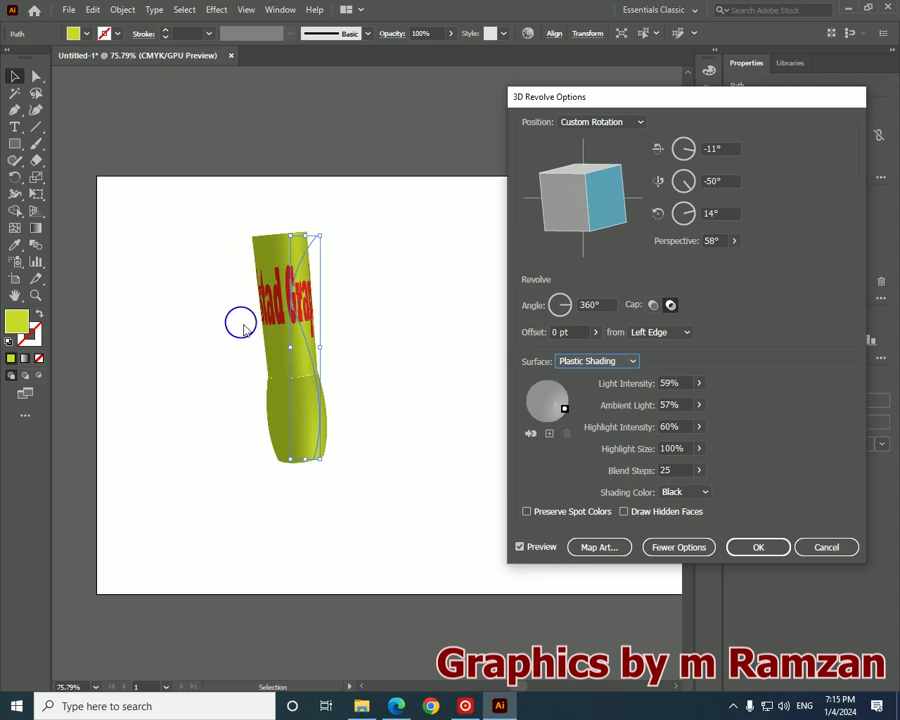
{"action": "left_click", "coordinate": [757, 549]}
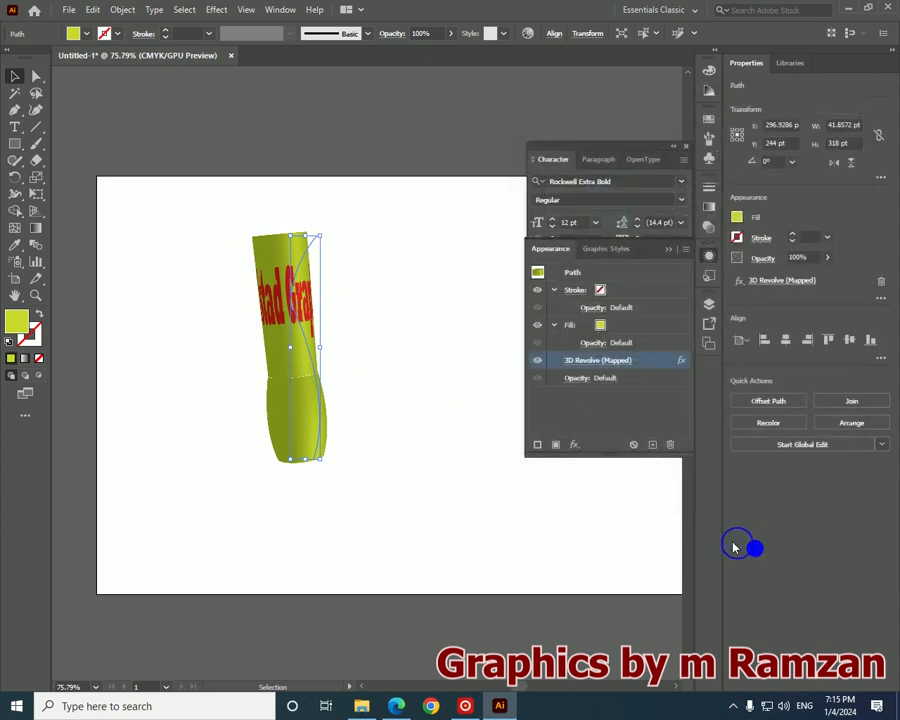
Delete the revolved shape with the mapped text from the artboard
{"action": "left_click_drag", "start_coordinate": [164, 170], "coordinate": [353, 497]}
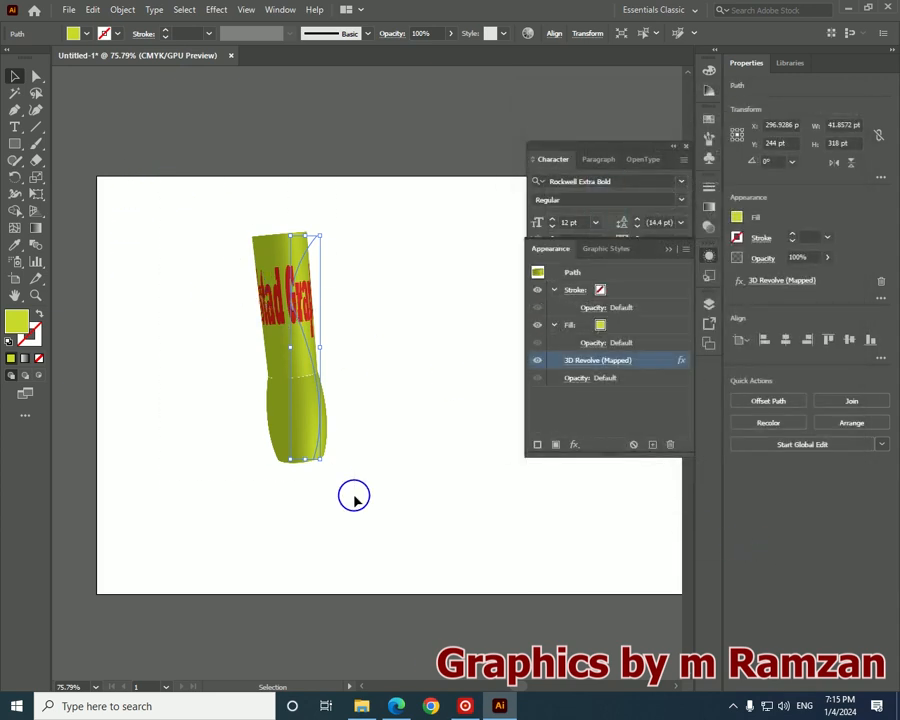
{"action": "key", "text": "Delete"}
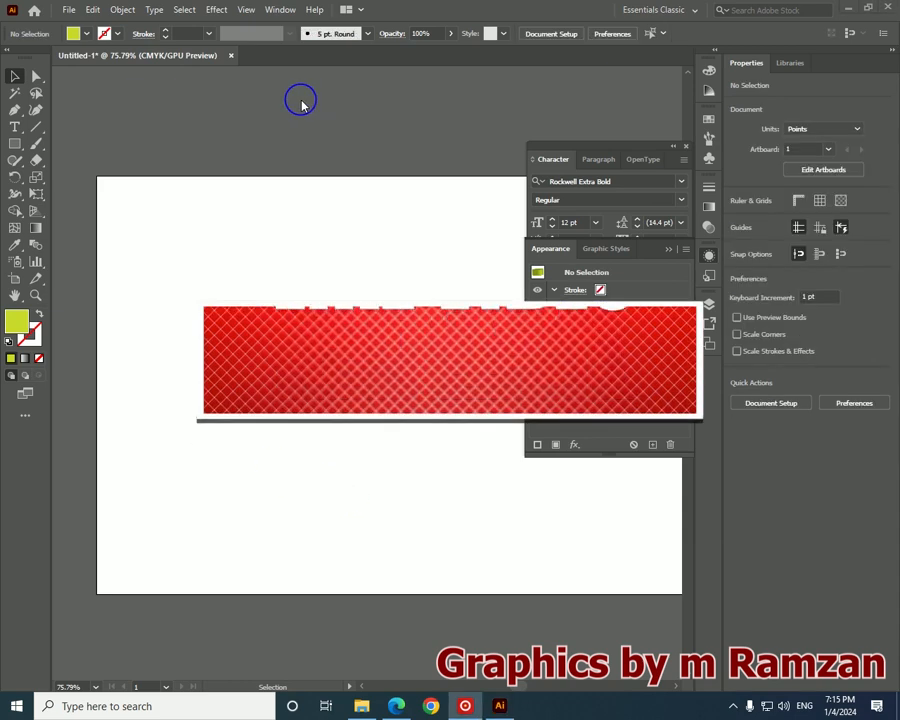